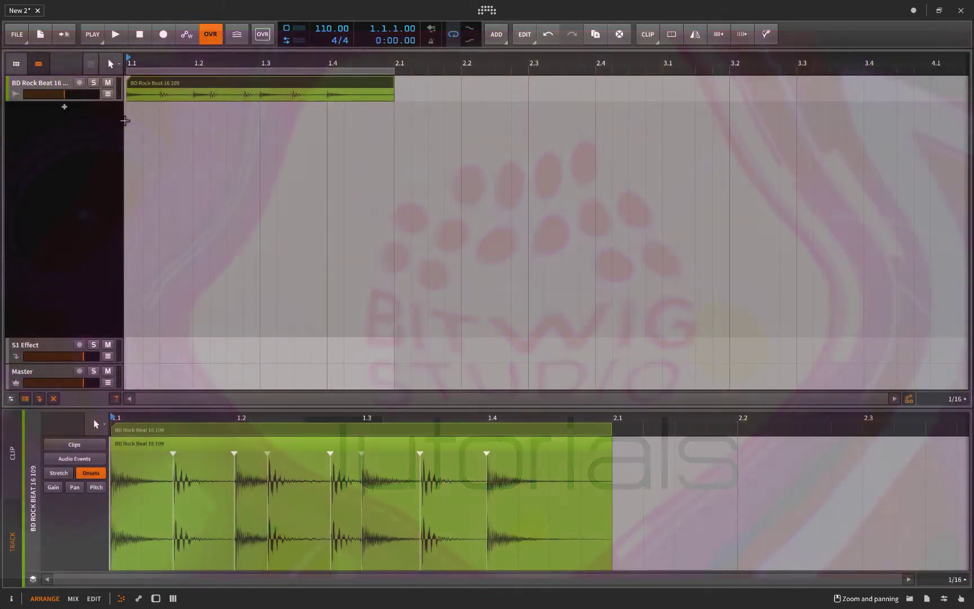
Audition the BD Rock Beat loop twice from its start and return the playback position to 1.1.
key("space")
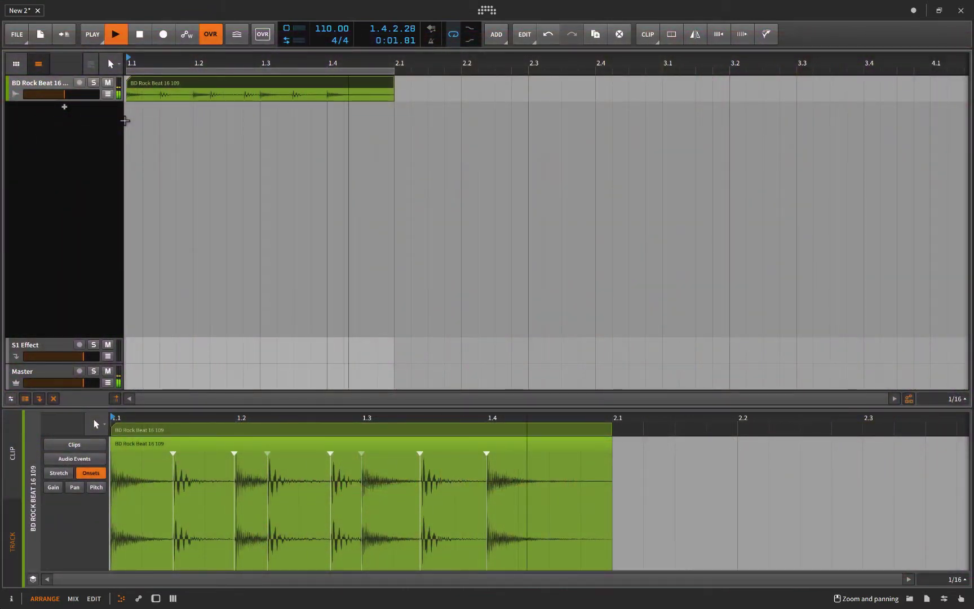
key("space")
left_click(127, 121)
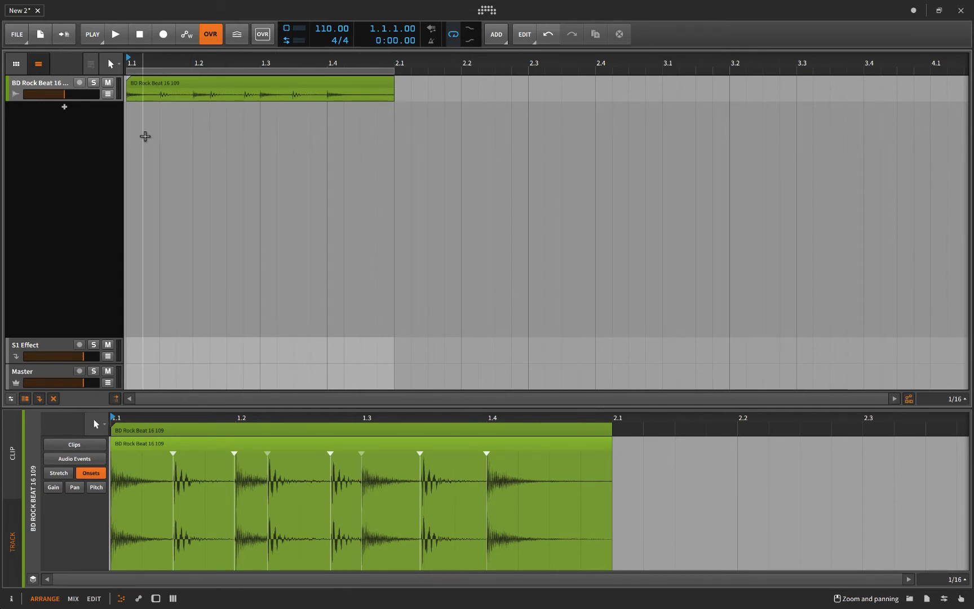
key("space")
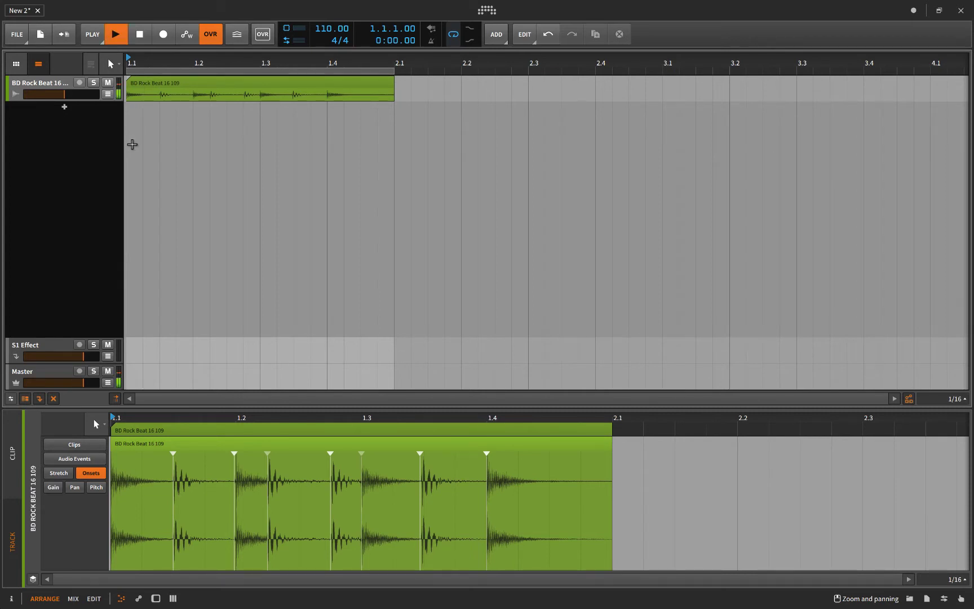
key("space")
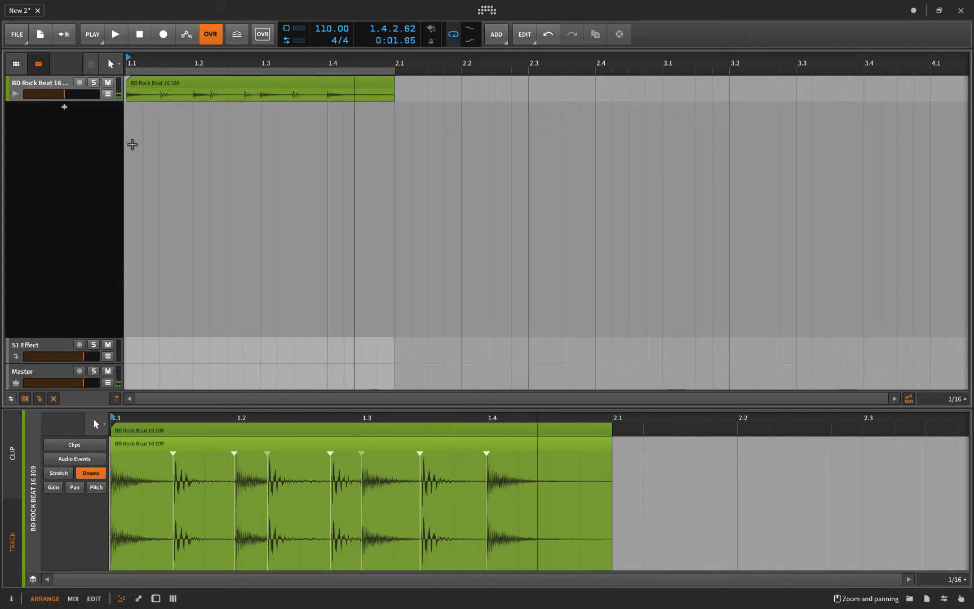
left_click(127, 134)
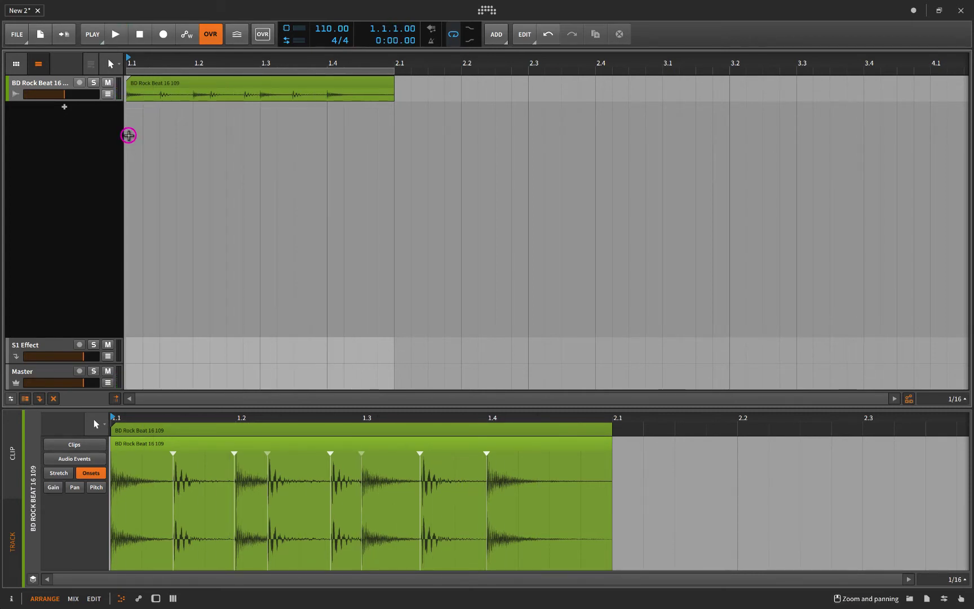
Trim the BD Rock Beat clip to its first beat by cutting at 1.2, and split the remaining part at 1.1.3.
left_click(149, 83)
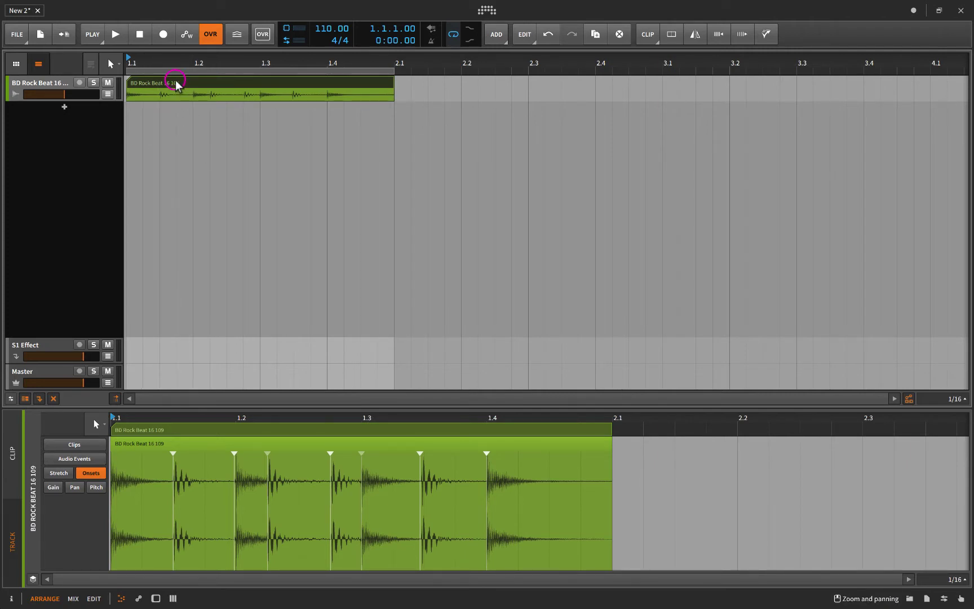
scroll(174, 80, "up", 5)
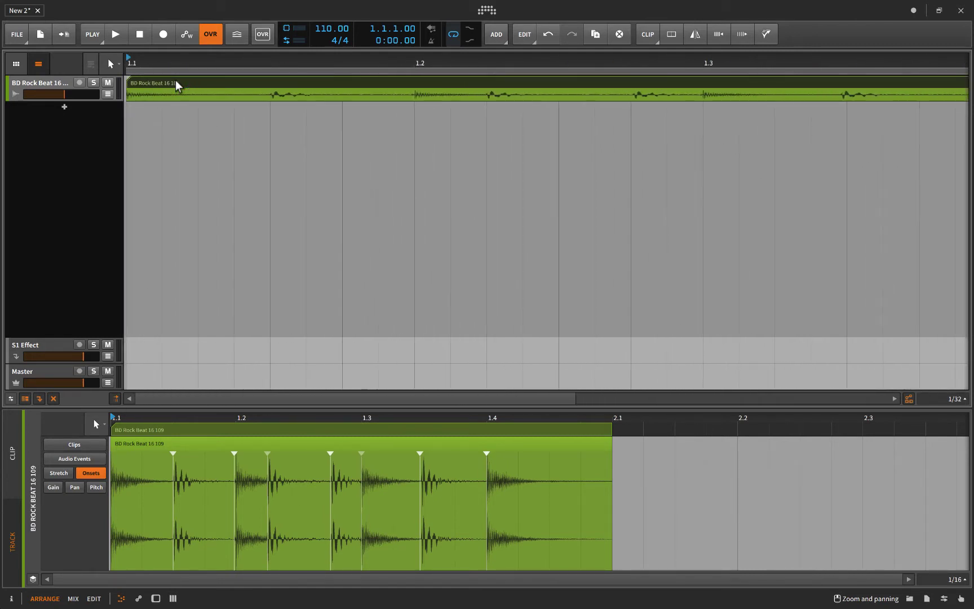
left_click(412, 92)
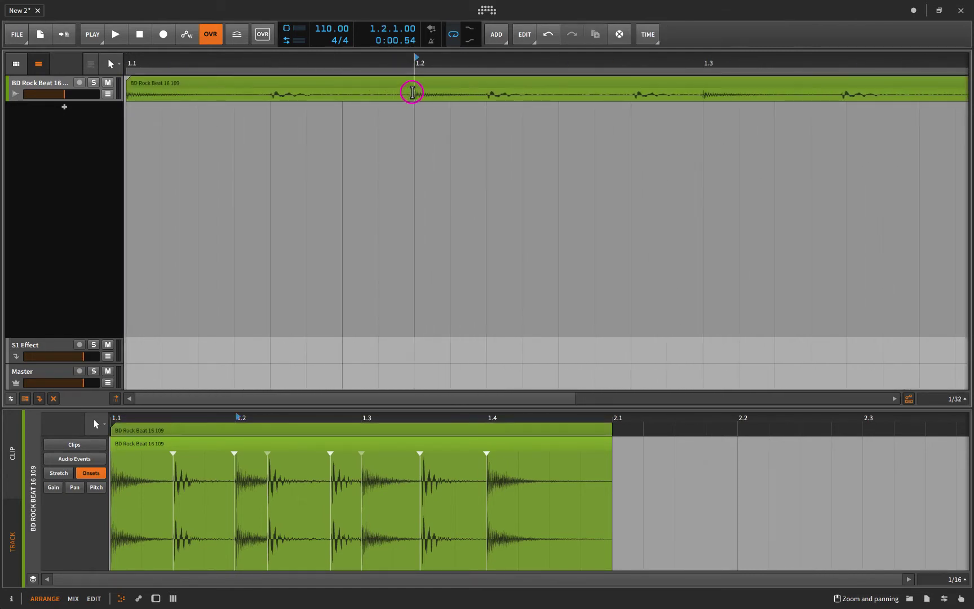
key("ctrl+e")
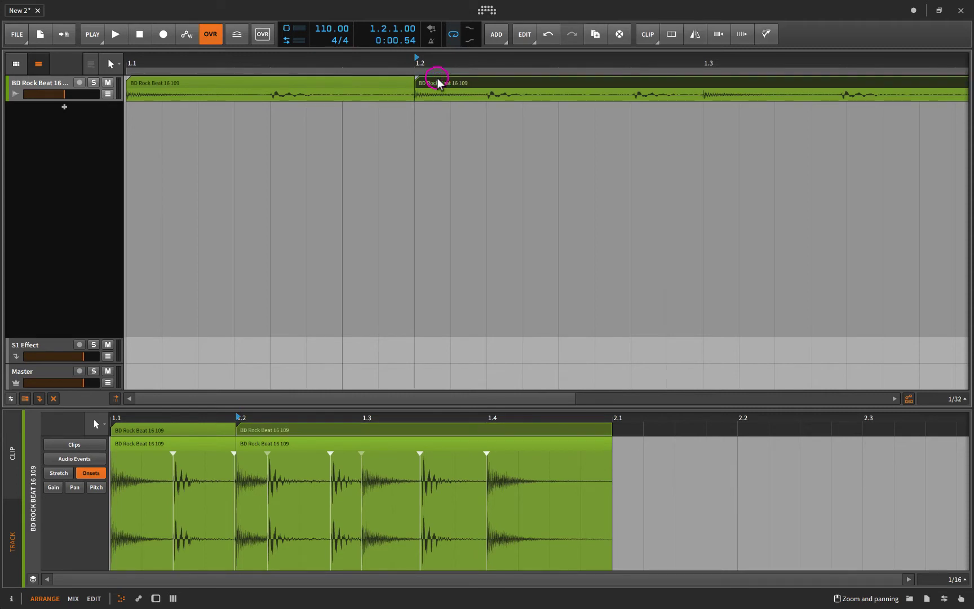
left_click(438, 79)
key("Delete")
left_click(269, 93)
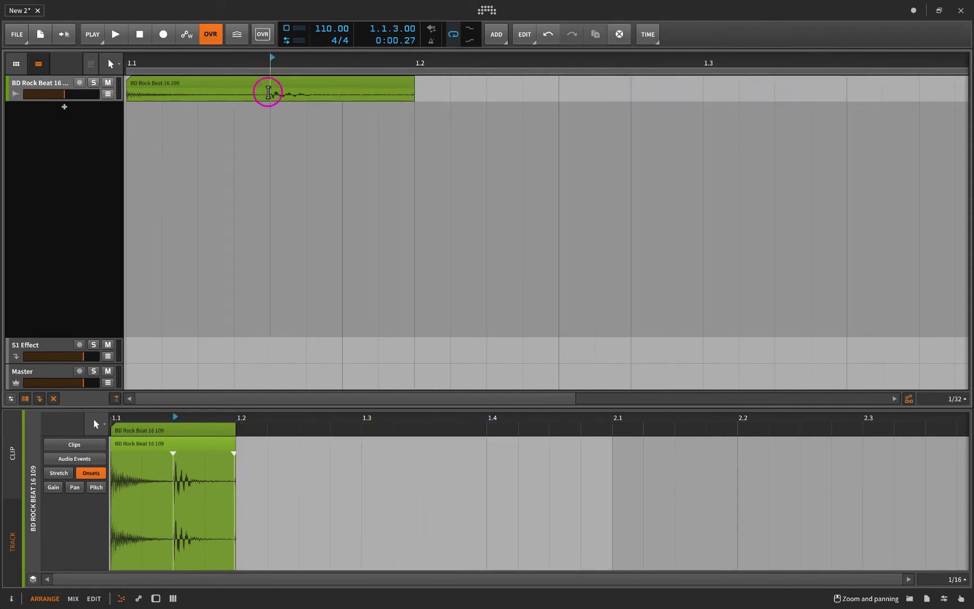
key("ctrl+e")
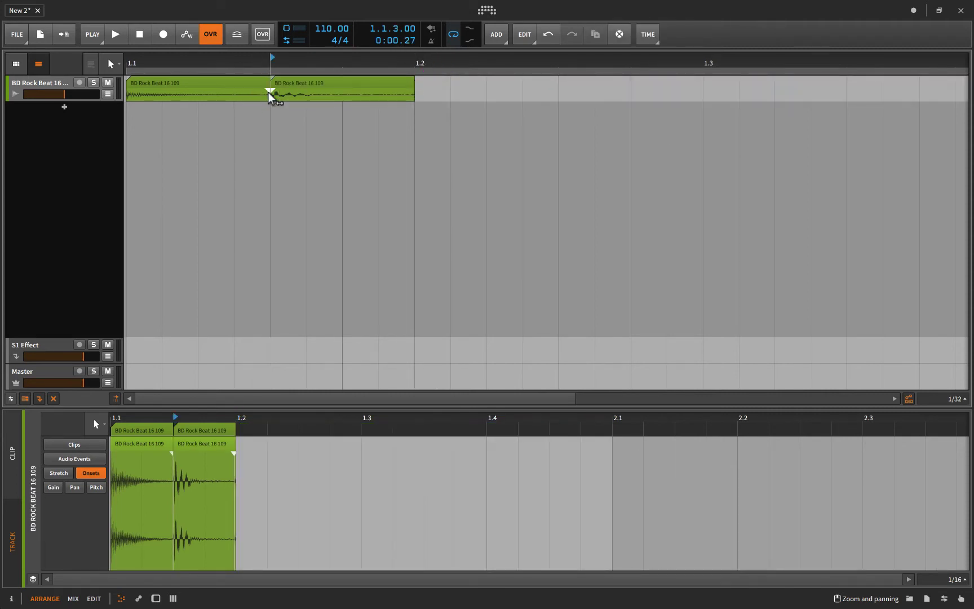
Add an instrument track with the Bitwig Drum Machine device and display its pads.
left_click(60, 121)
double_click(60, 105)
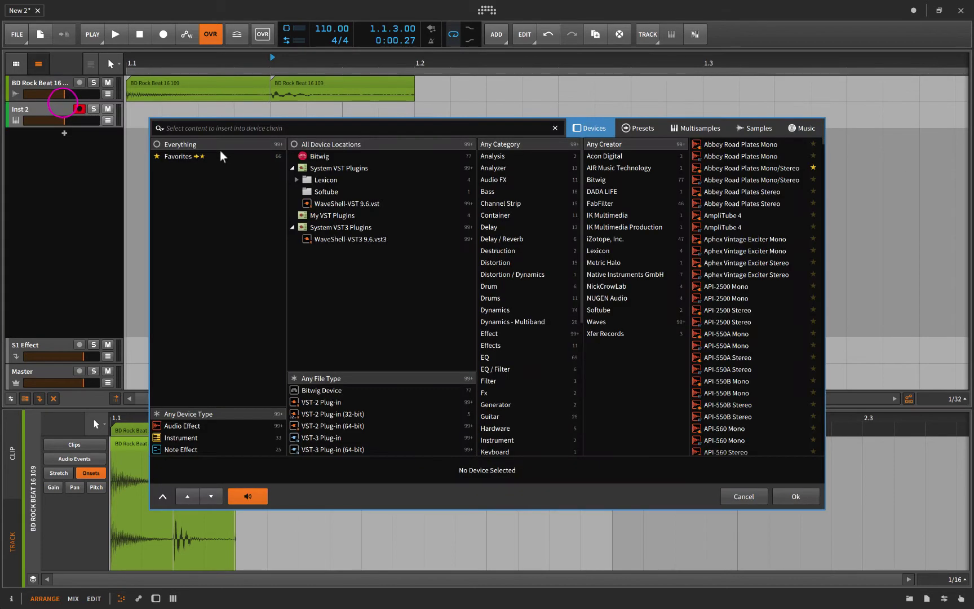
left_click(309, 157)
double_click(723, 320)
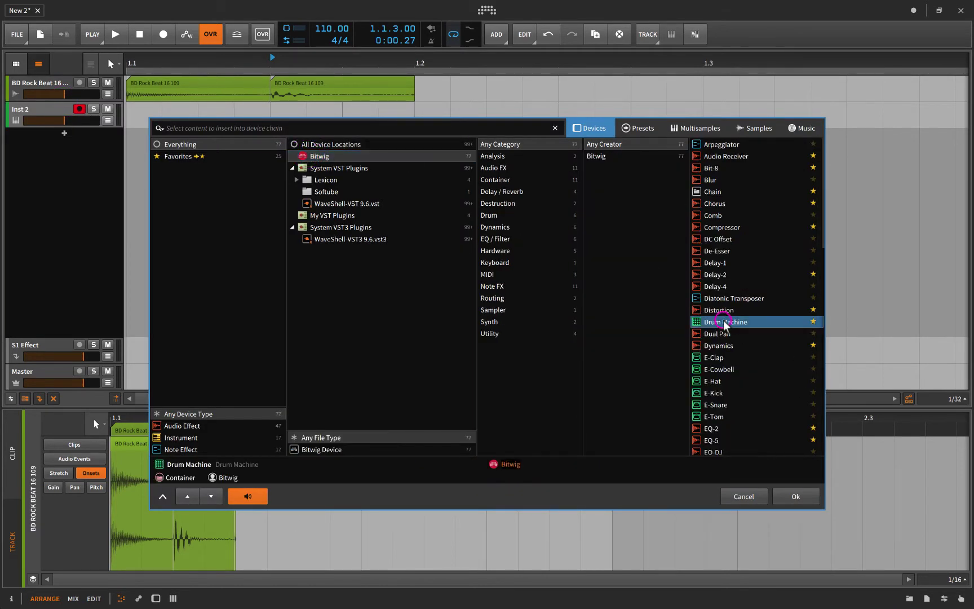
left_click(41, 111)
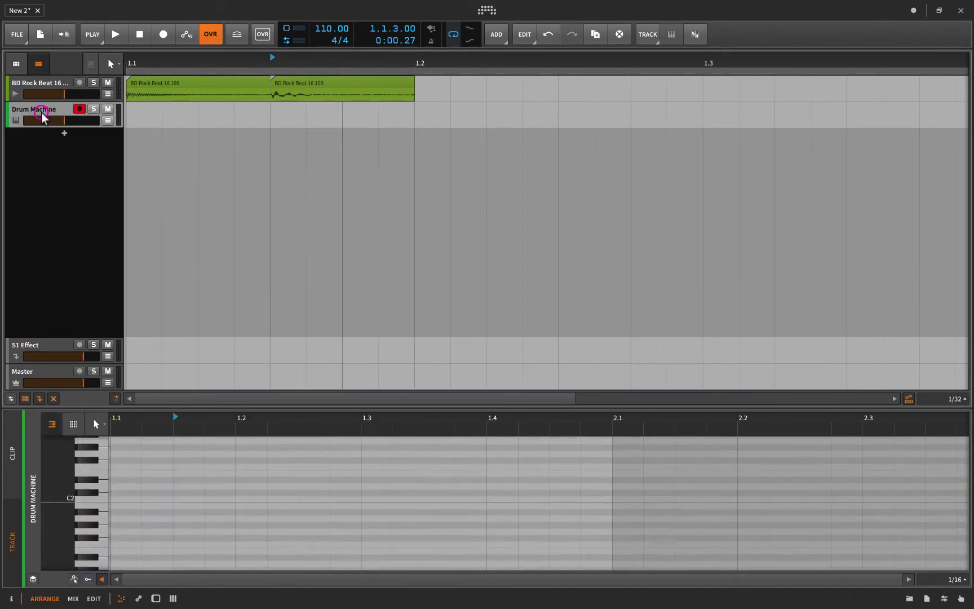
left_click(41, 112)
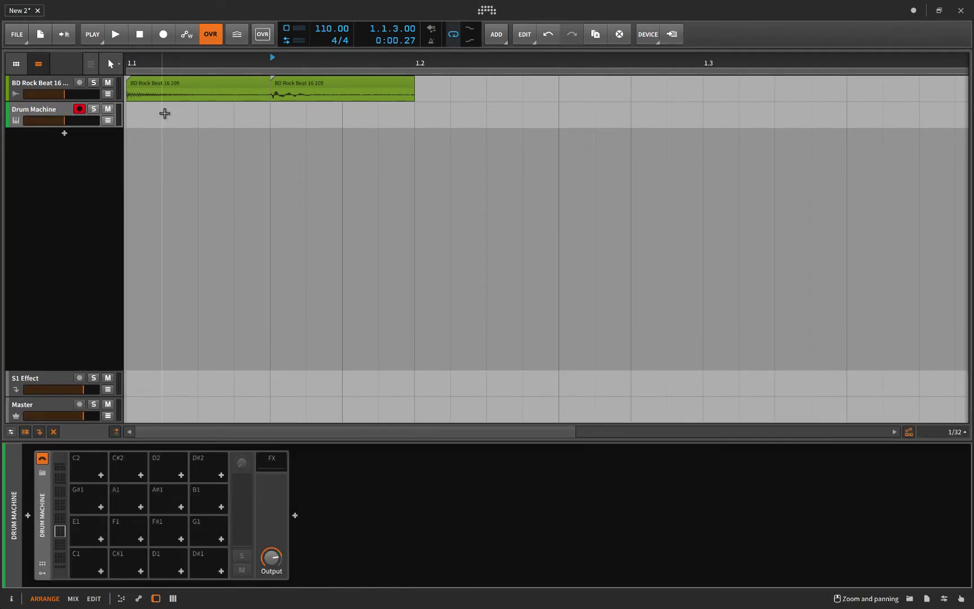
Slice the first short clip onto the Drum Machine's C1 pad, bouncing pre-fader and slicing at Audio Event.
left_click(157, 83)
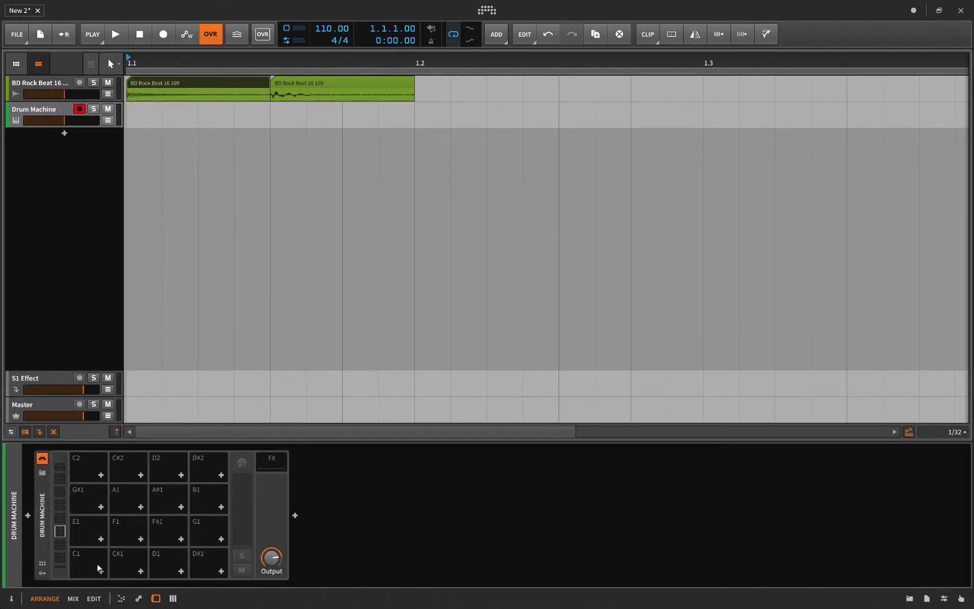
left_click_drag(98, 568, 97, 568)
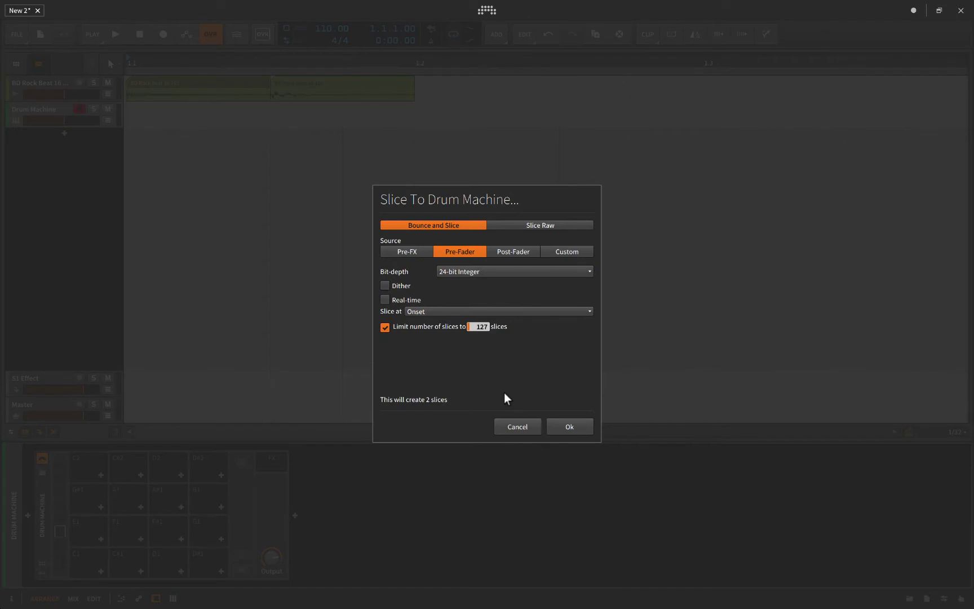
left_click(416, 311)
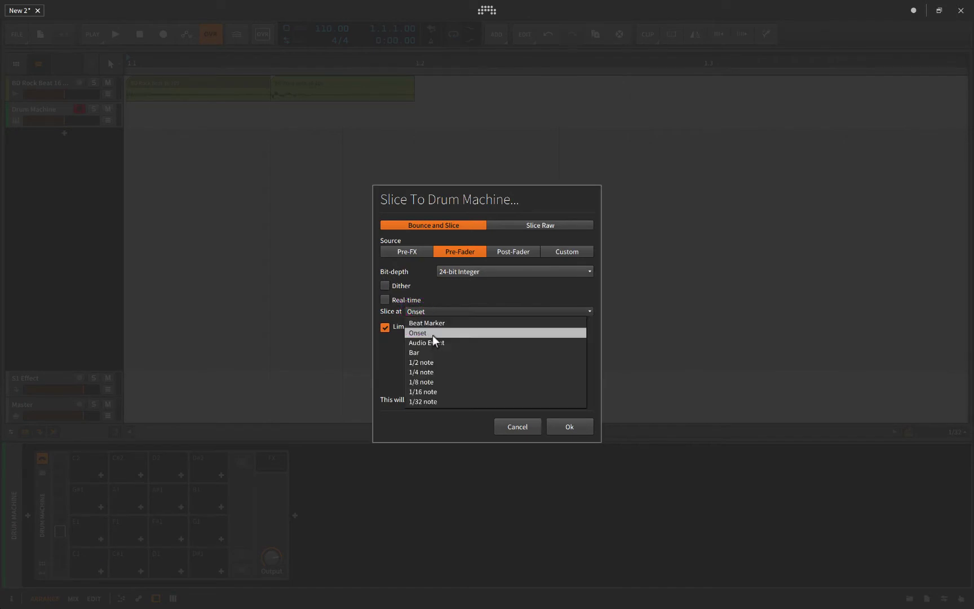
left_click(432, 337)
left_click(572, 426)
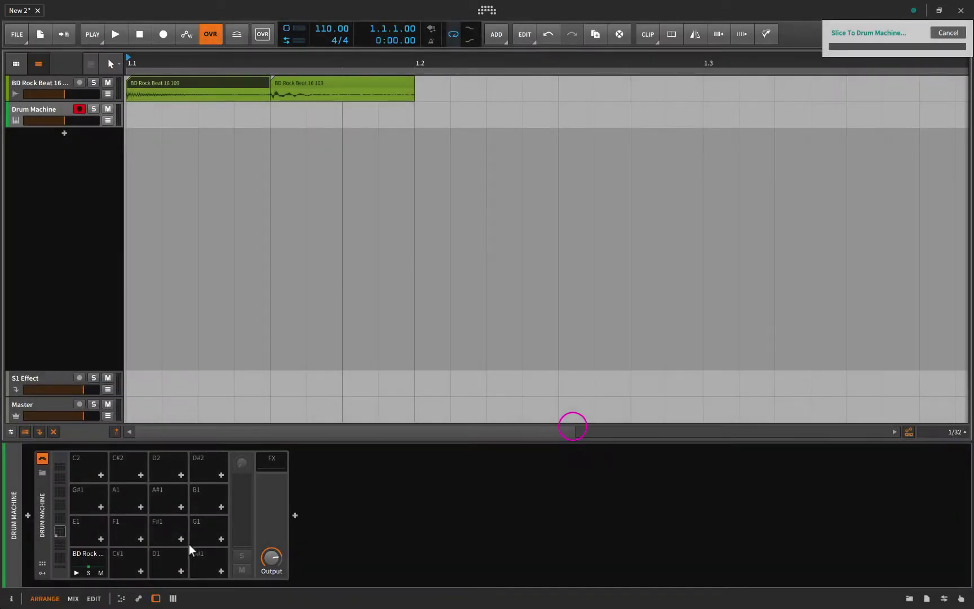
Slice the second short clip onto the Drum Machine's C#1 pad, keeping the Audio Event slicing setting.
left_click(289, 84)
left_click_drag(135, 560, 135, 559)
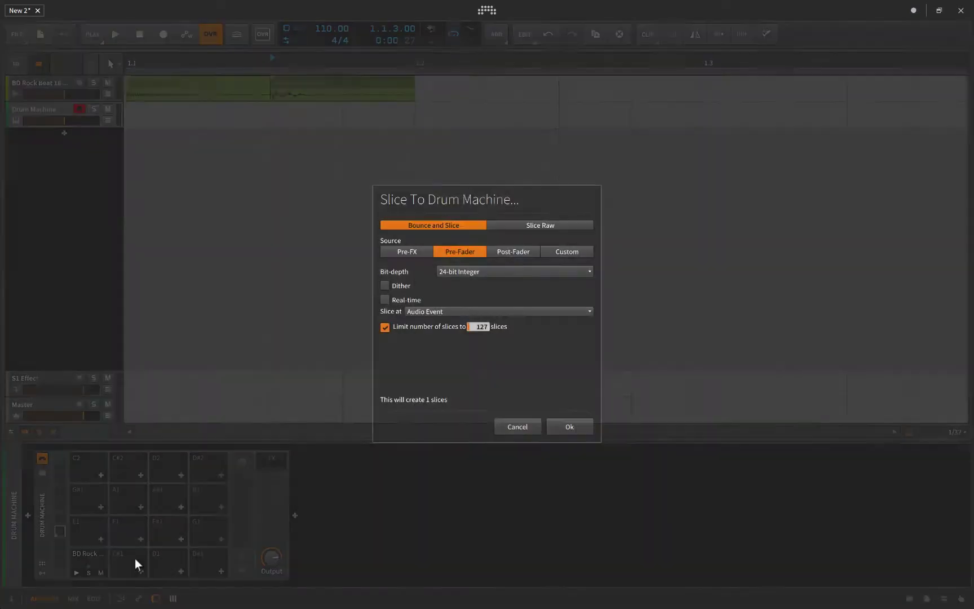
left_click(579, 426)
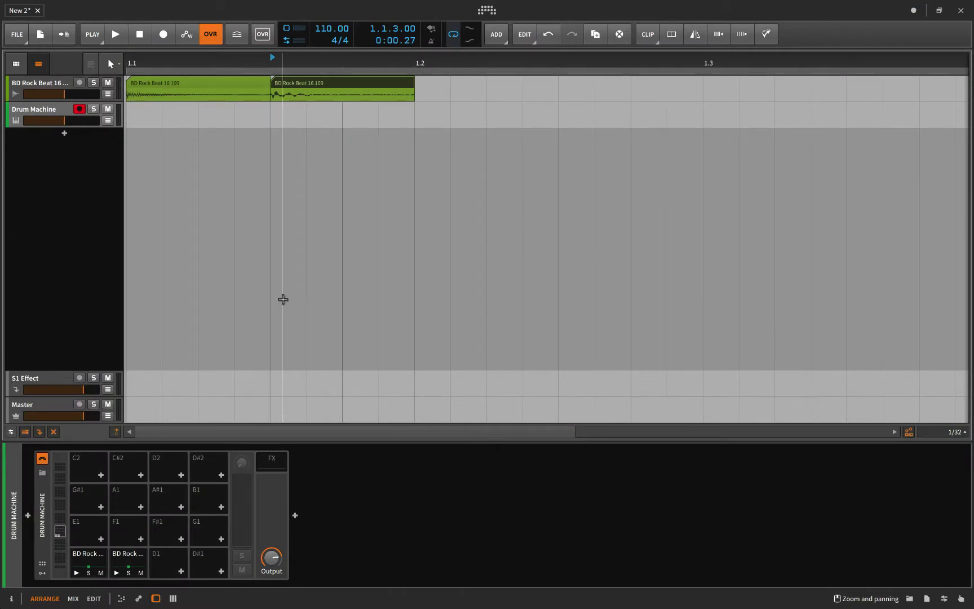
Audition the samples loaded on the Drum Machine's C1 and C#1 pads.
key("a")
key("w")
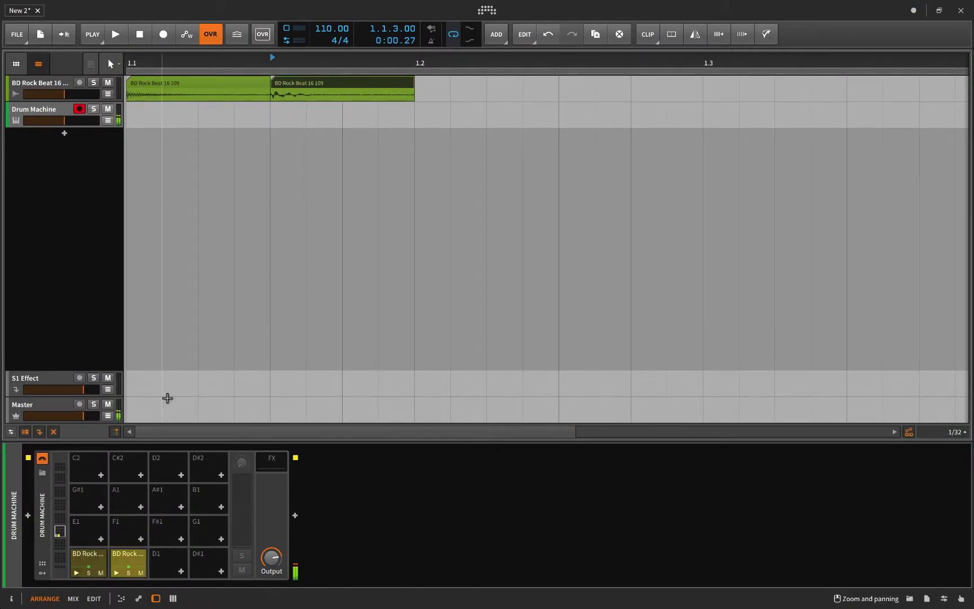
key("w")
key("a")
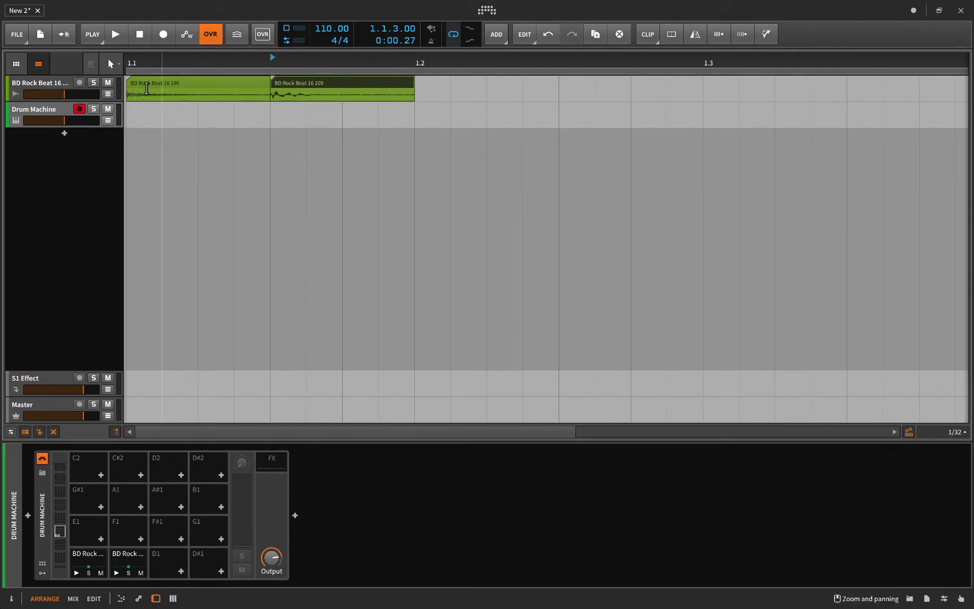
Undo the pad slicing, the Drum Machine track and the clip cuts to restore the original one-bar clip.
key("ctrl+z")
key("ctrl+z")
key("ctrl+z")
key("ctrl+z")
key("ctrl+z")
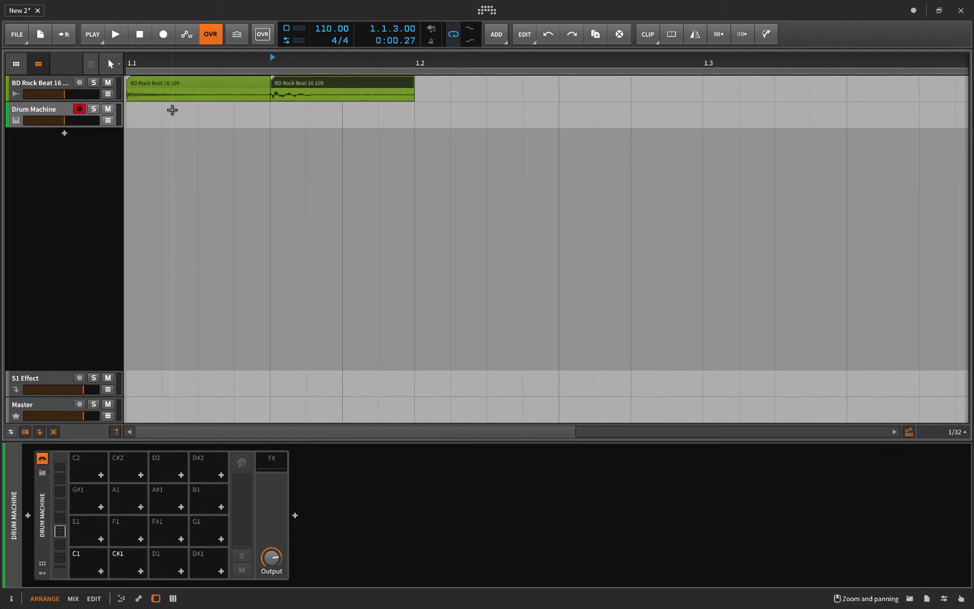
key("ctrl+z")
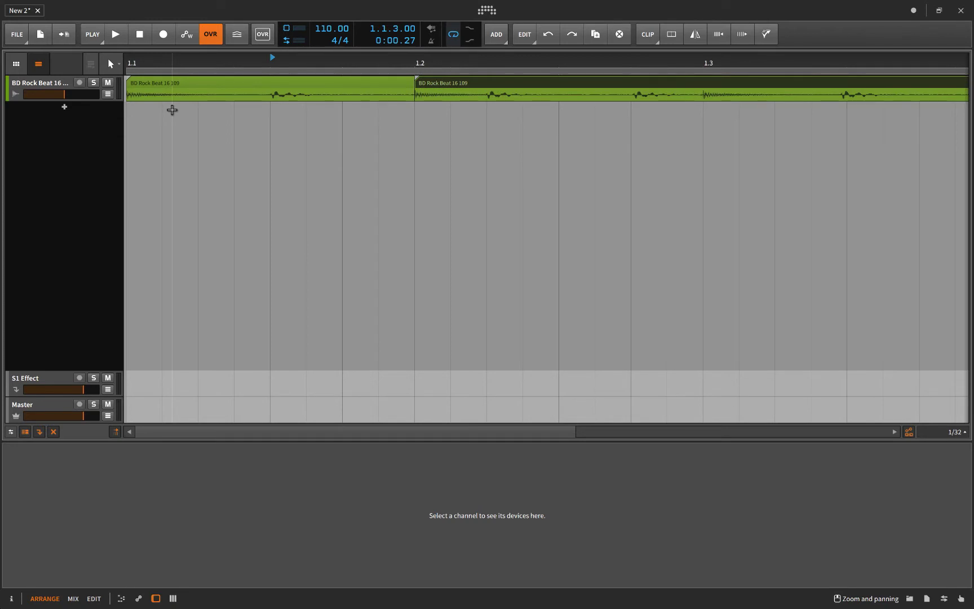
key("ctrl+z")
scroll(172, 109, "down", 5)
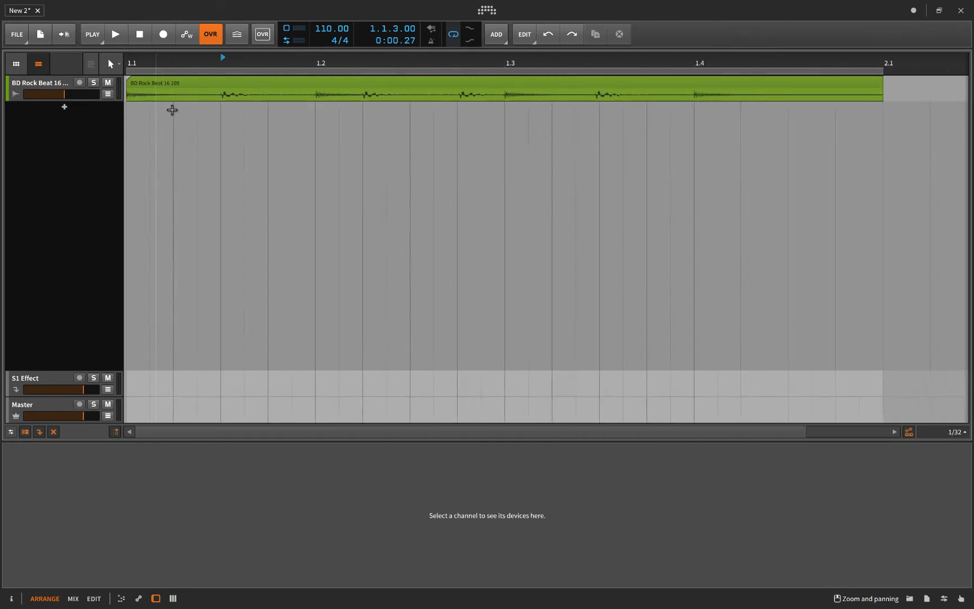
Review the Slice To Drum Machine options for the full one-bar clip and close them without slicing.
left_click(195, 77)
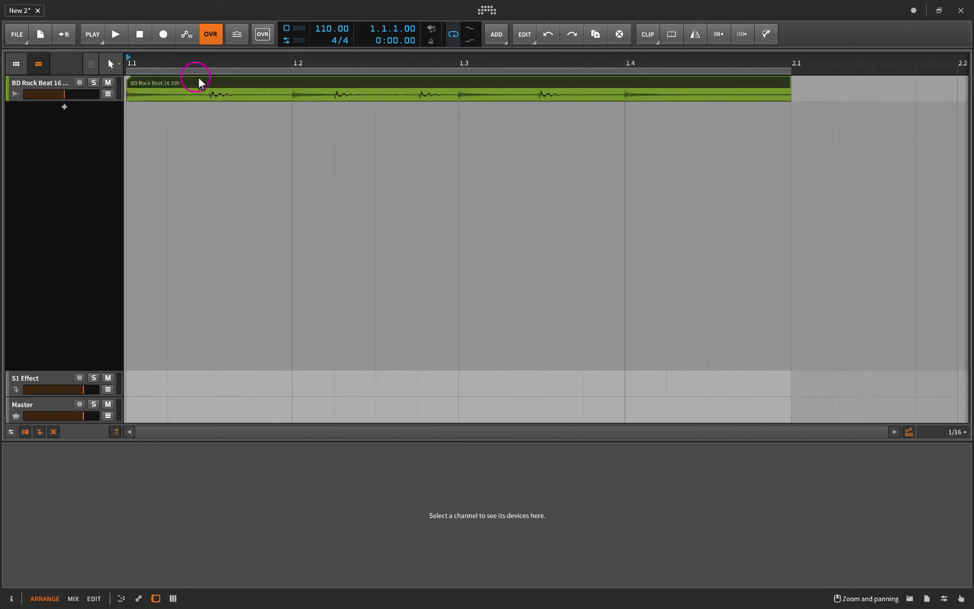
right_click(203, 78)
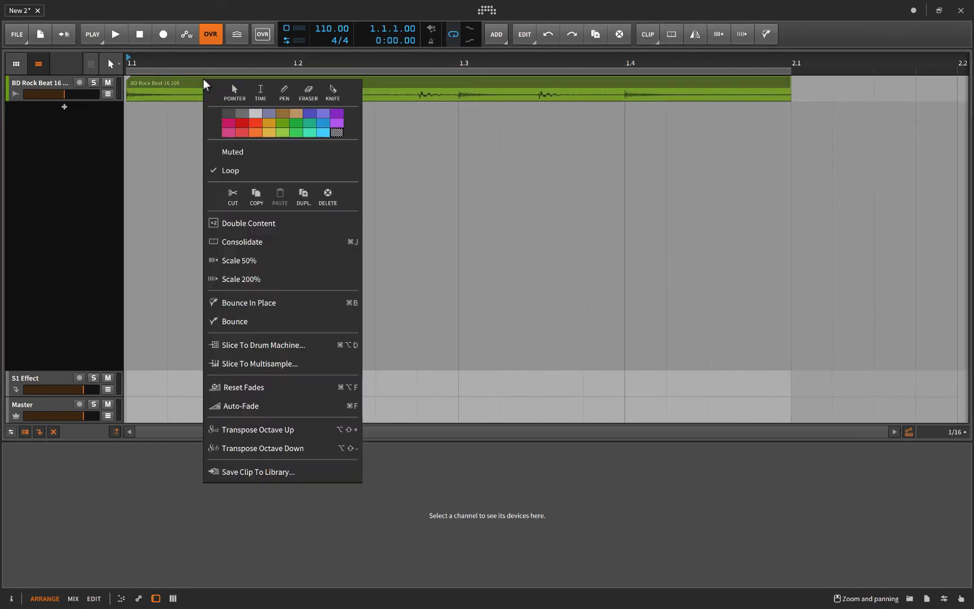
left_click(256, 351)
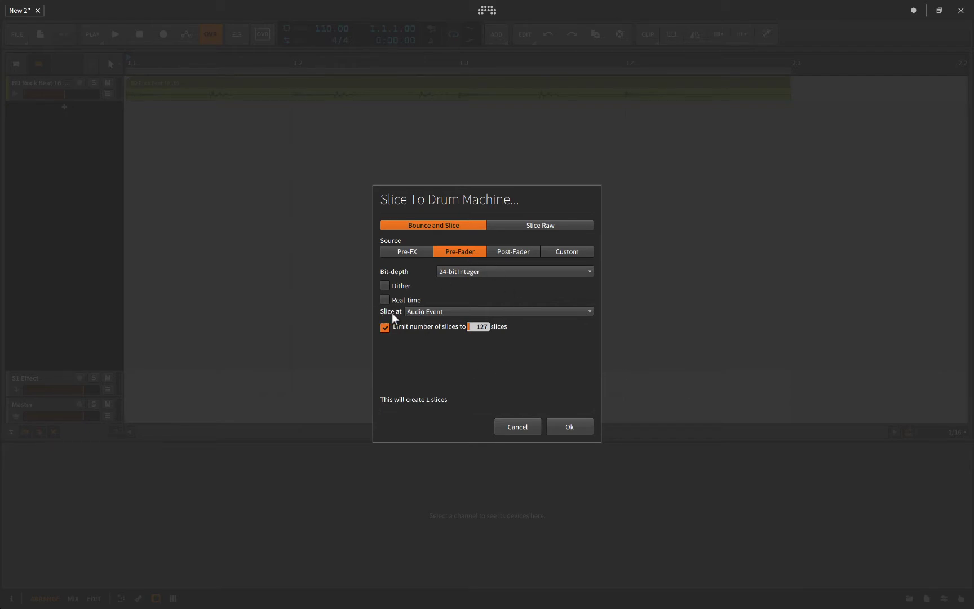
left_click(513, 431)
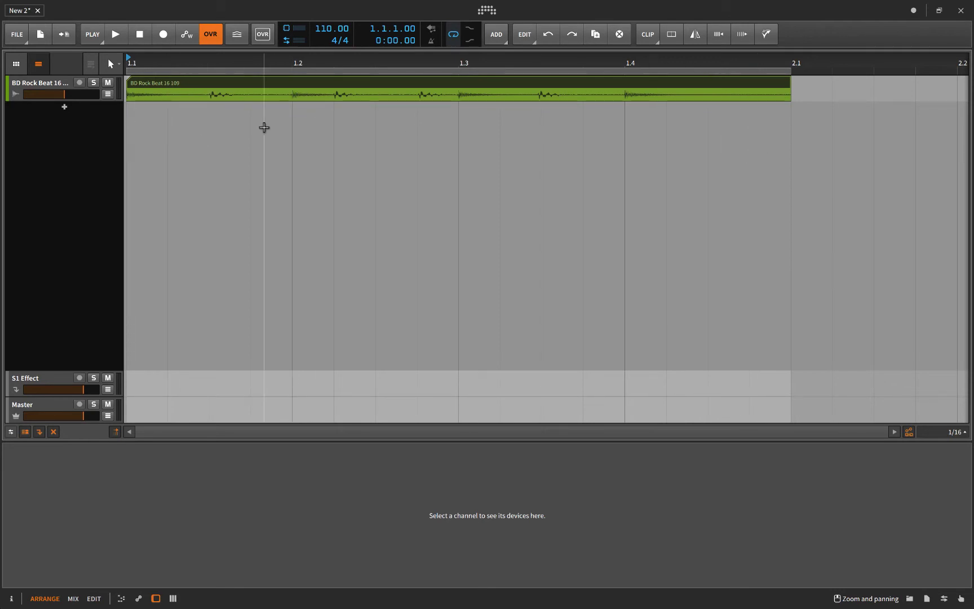
Open the BD Rock Beat clip in the audio editor and examine its onset markers in an enlarged view.
double_click(246, 85)
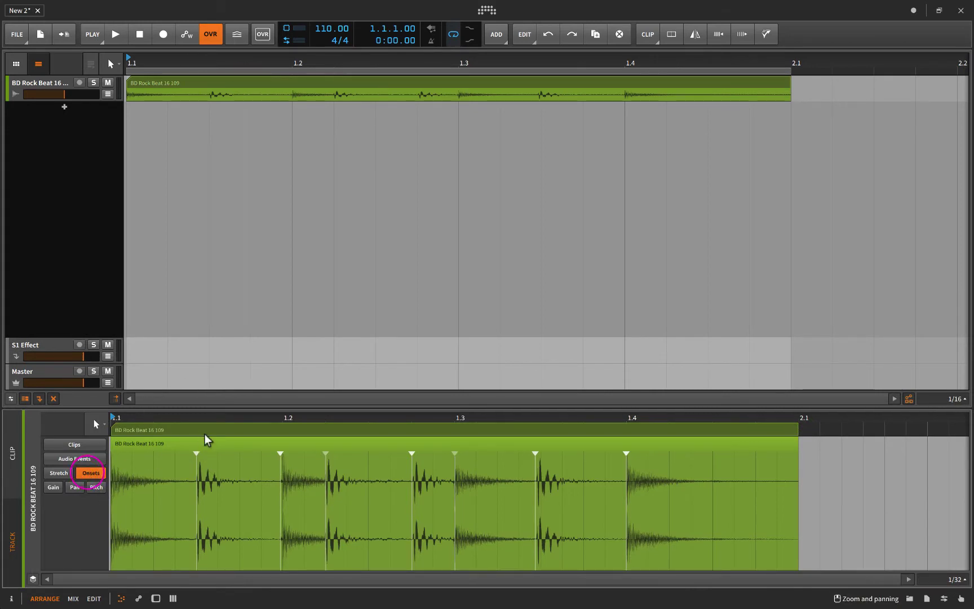
left_click_drag(208, 410, 209, 260)
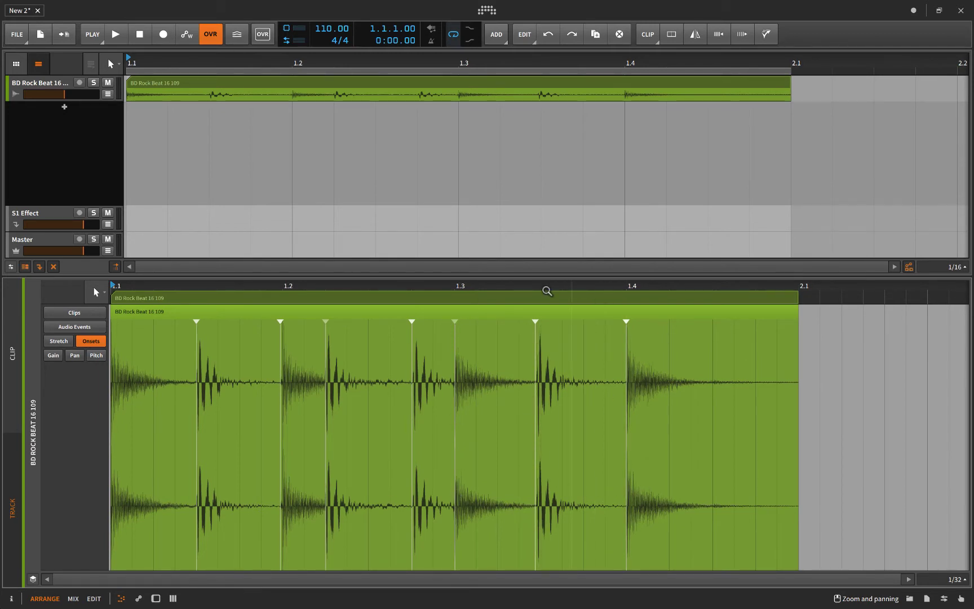
left_click_drag(374, 276, 387, 405)
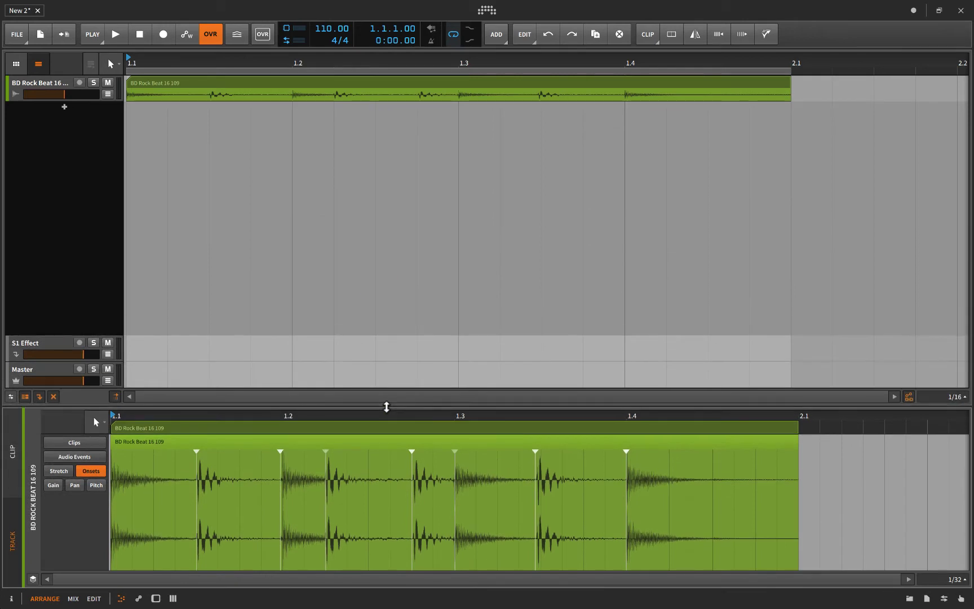
Slice the full BD Rock Beat clip to a Drum Machine at its onsets, using Bounce and Slice with the Pre-Fader source.
right_click(192, 84)
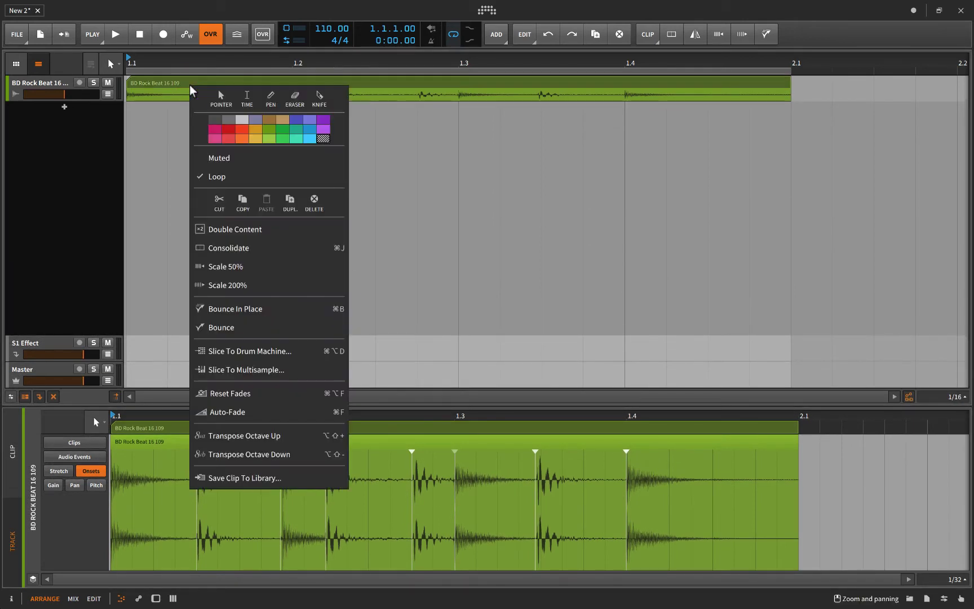
left_click(255, 350)
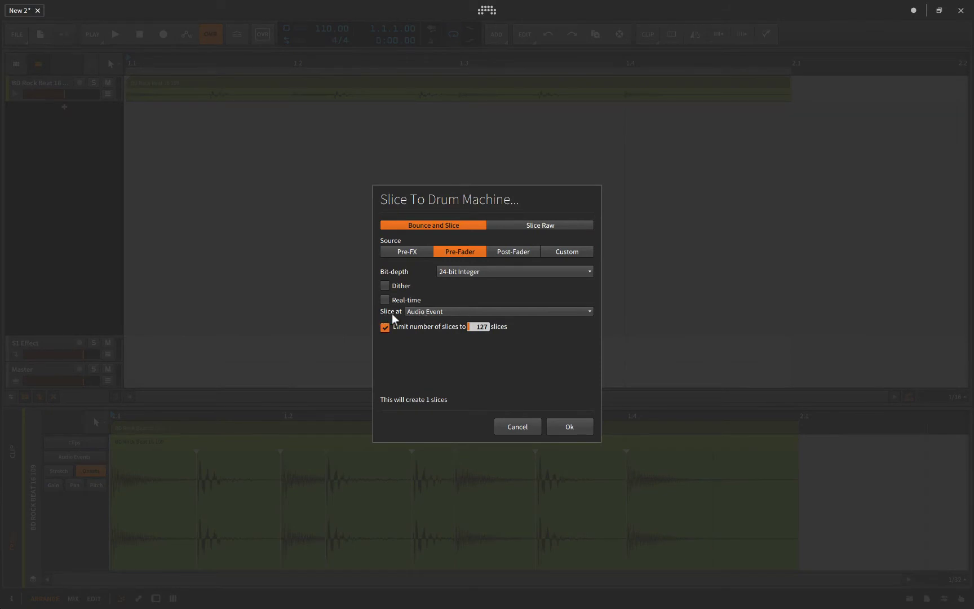
left_click(421, 311)
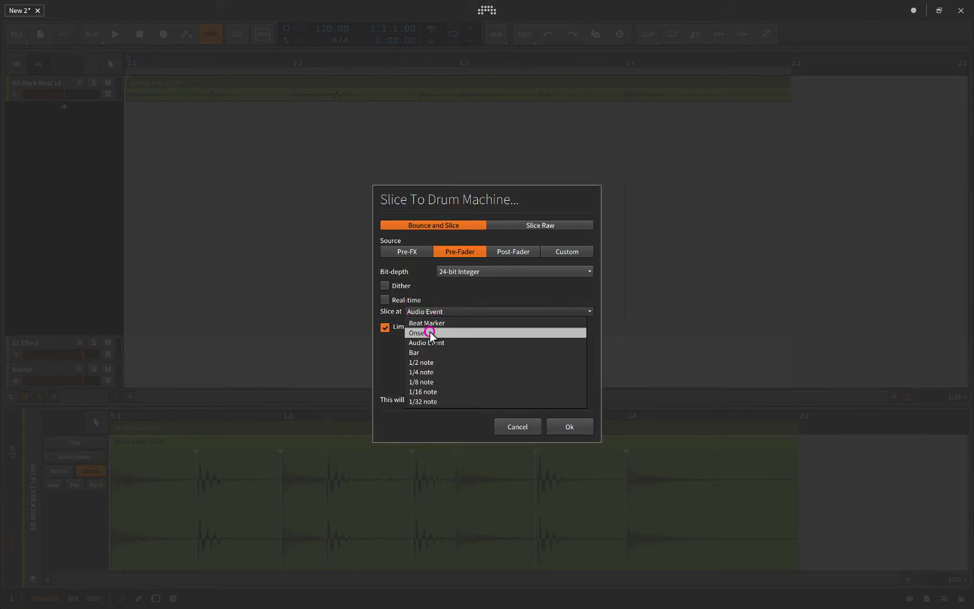
left_click(429, 332)
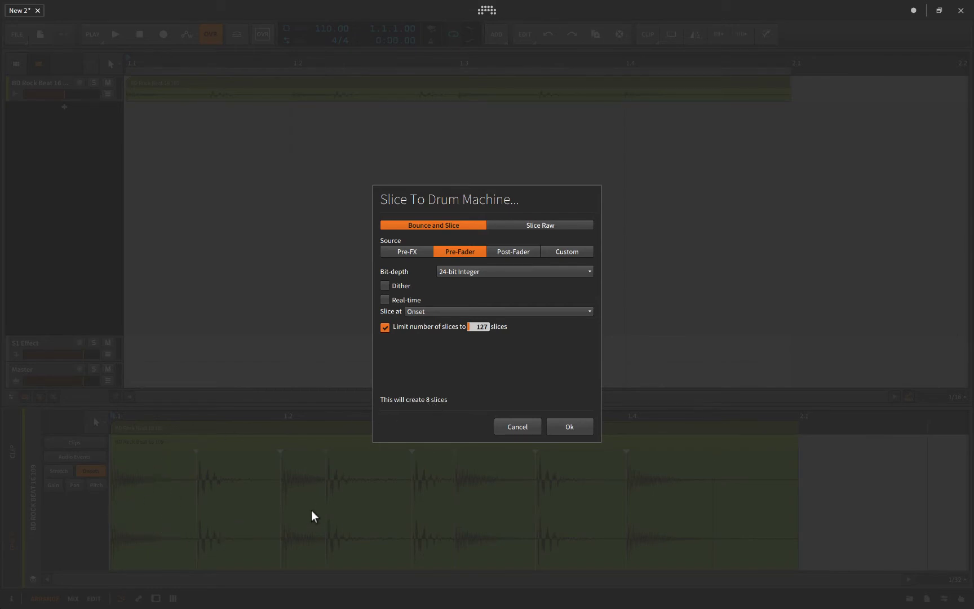
left_click(566, 426)
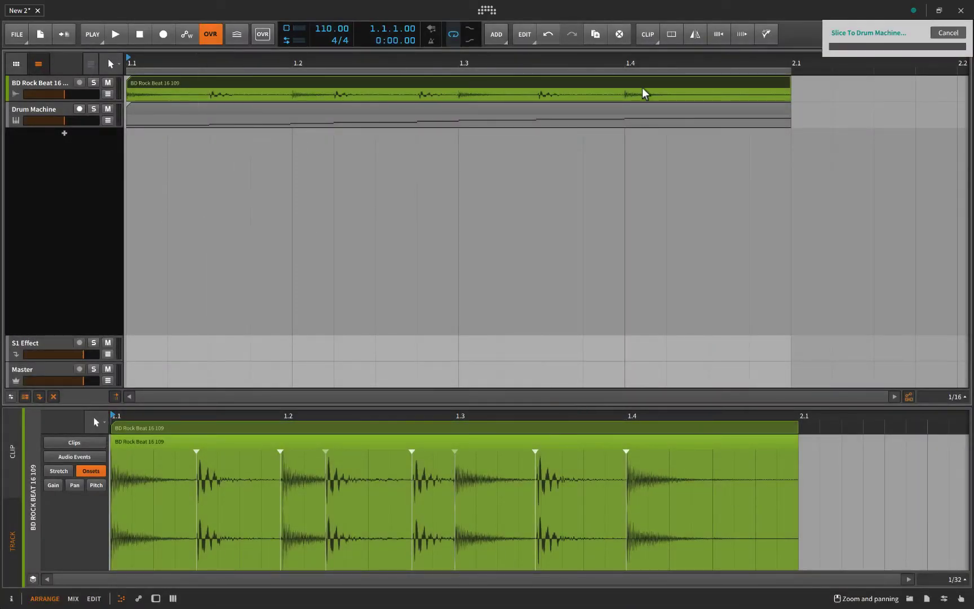
Compare the D1 note's start in the Drum Machine clip with the onset marker just before beat 1.2 in the BD Rock Beat clip.
left_click(141, 115)
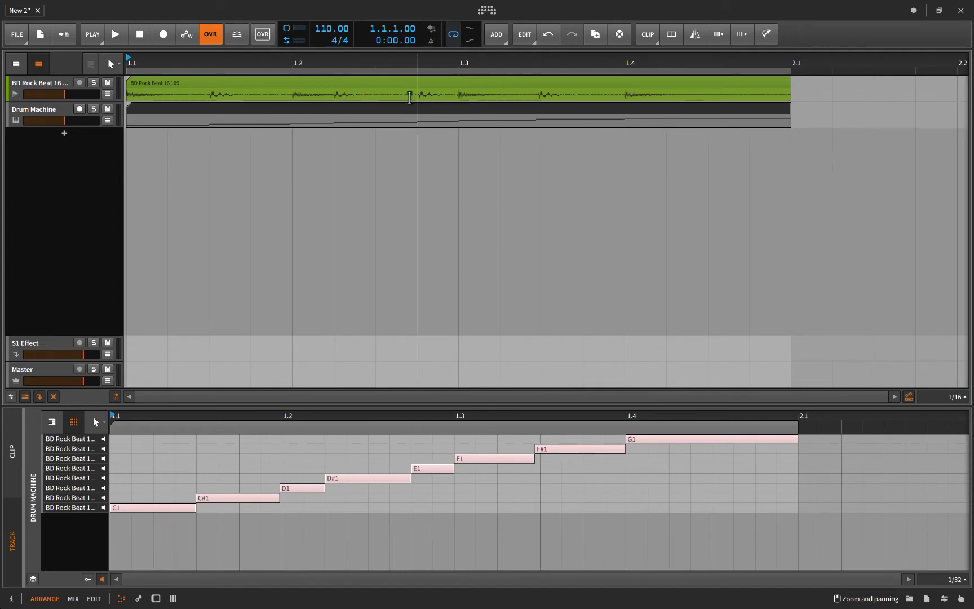
scroll(278, 482, "up", 2)
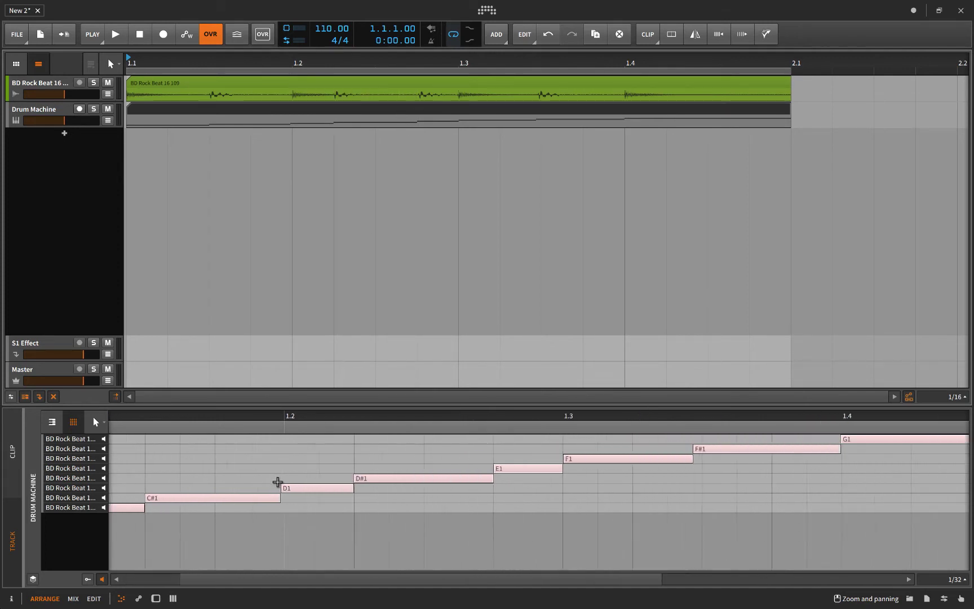
scroll(278, 482, "up", 6)
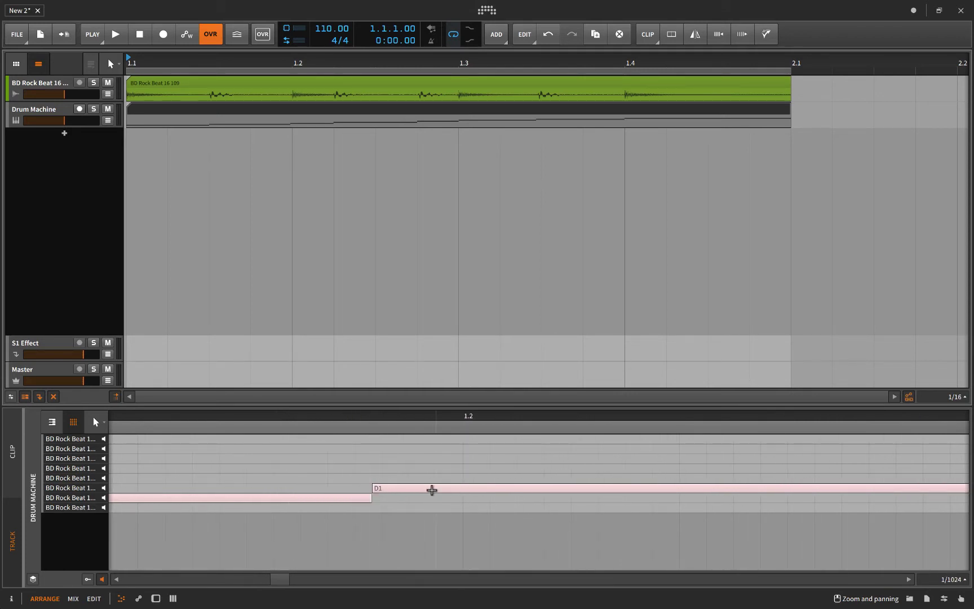
left_click(287, 90)
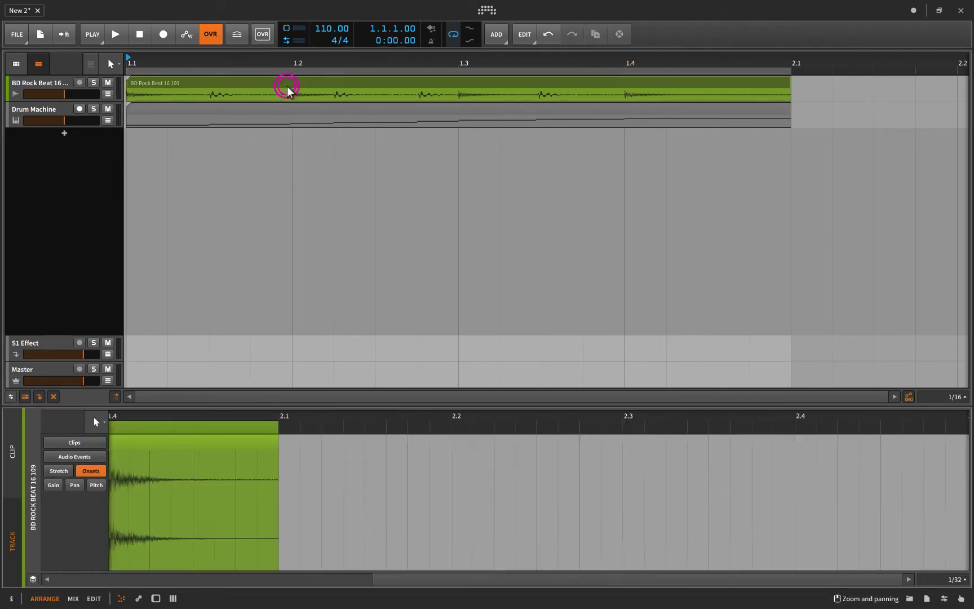
scroll(292, 500, "up", 6)
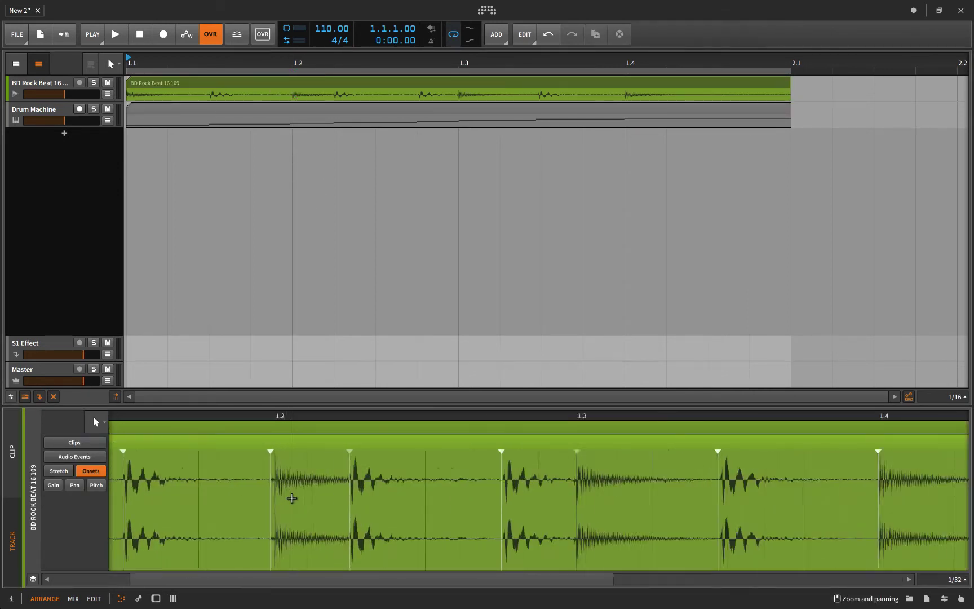
scroll(291, 498, "up", 8)
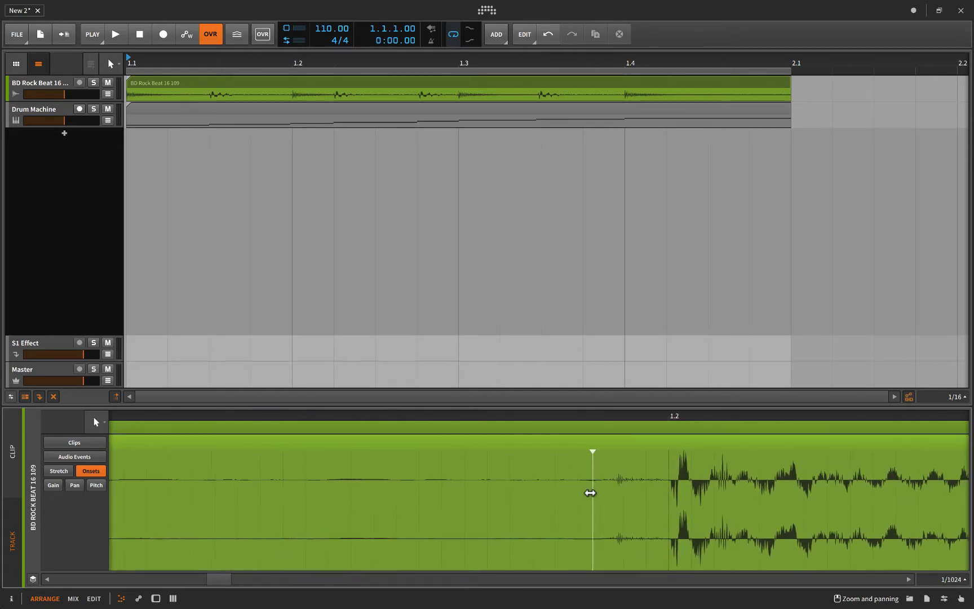
scroll(590, 490, "down", 8)
scroll(590, 493, "right", 3)
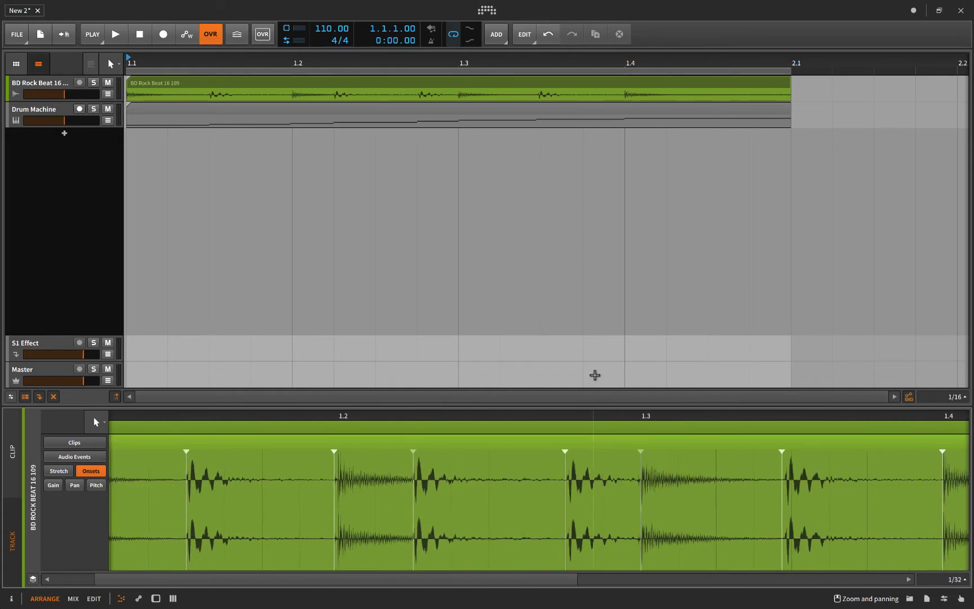
Show the Drum Machine's pads and audition the sliced samples in ascending order.
left_click(59, 111)
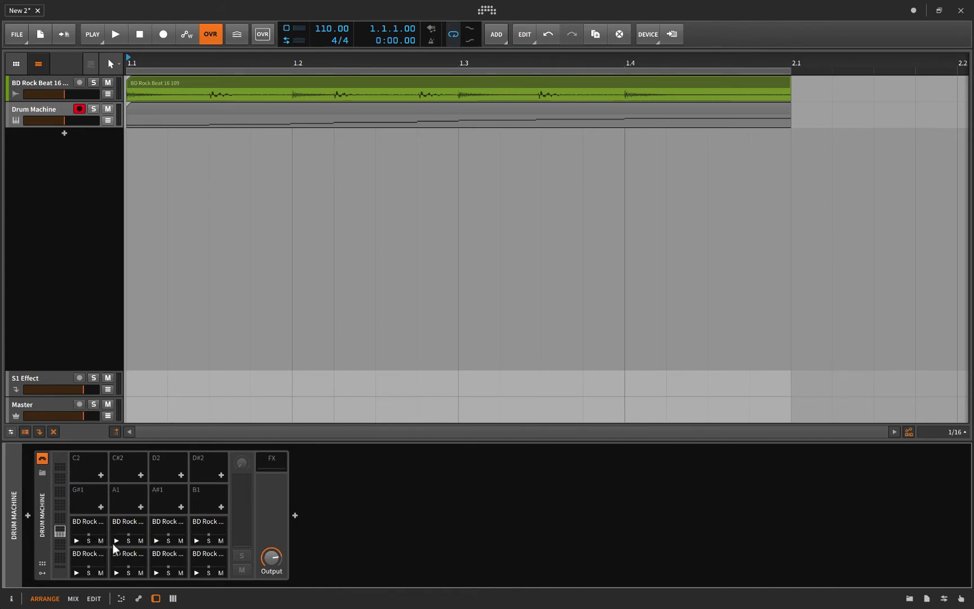
key("a")
key("w")
key("s")
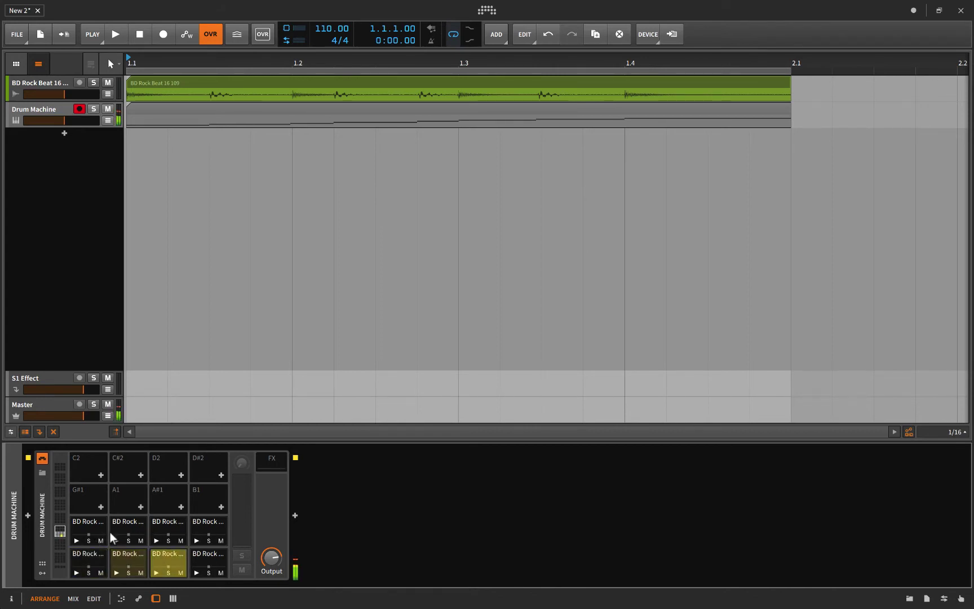
key("e")
key("d")
key("f")
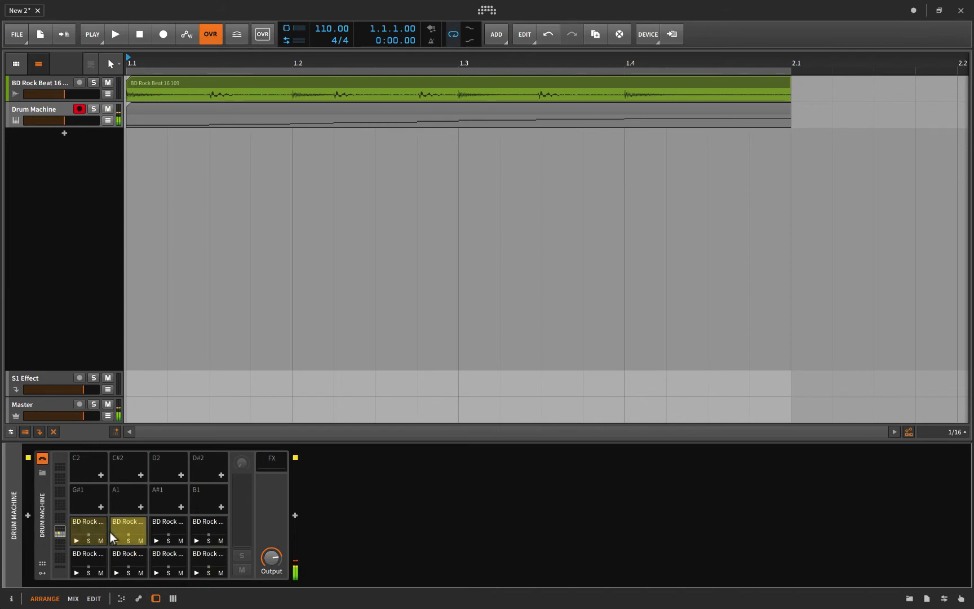
key("t")
key("g")
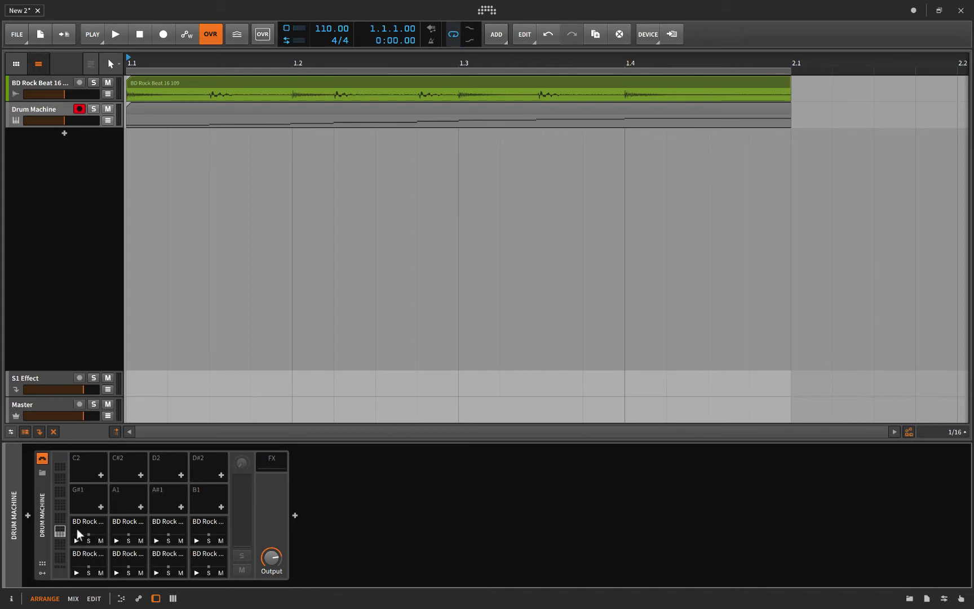
Delete the samples on the D1, D#1, E1, F1, F#1 and G1 pads, and remove the Drum Machine track.
left_click(93, 528)
key("Delete")
left_click(129, 528)
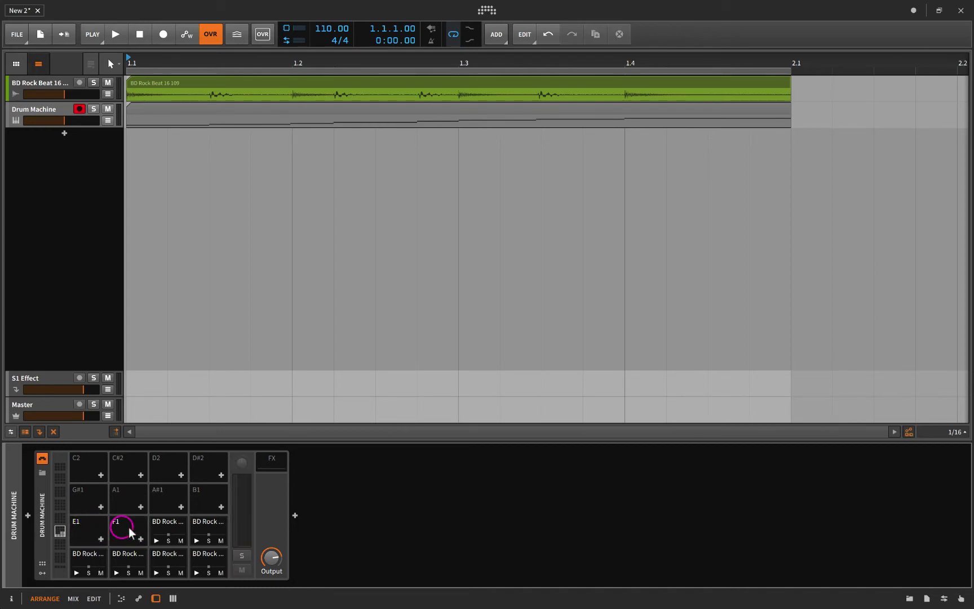
key("Delete")
left_click(167, 525)
key("Delete")
left_click(205, 522)
key("Delete")
left_click(206, 558)
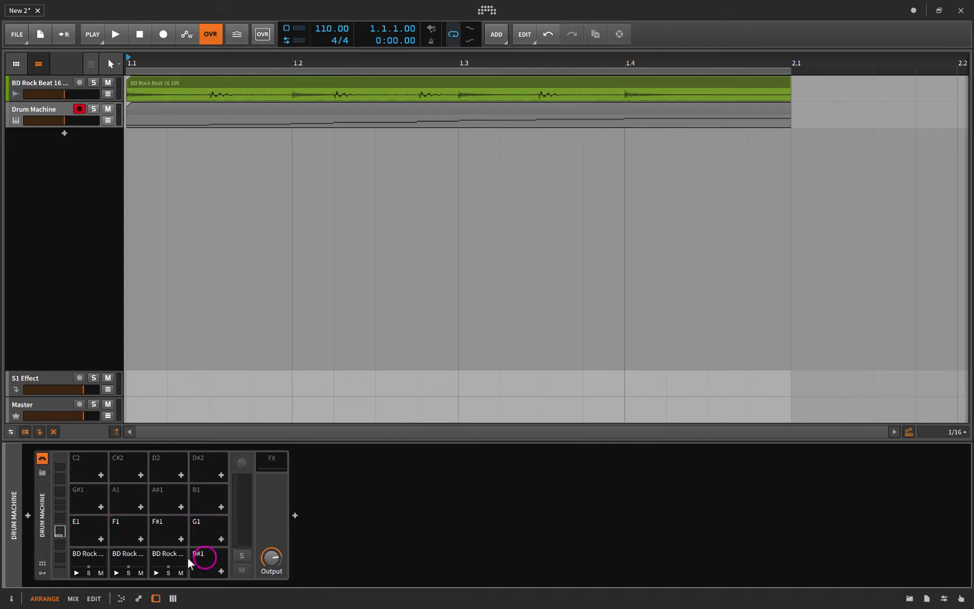
key("Delete")
left_click(162, 558)
key("Delete")
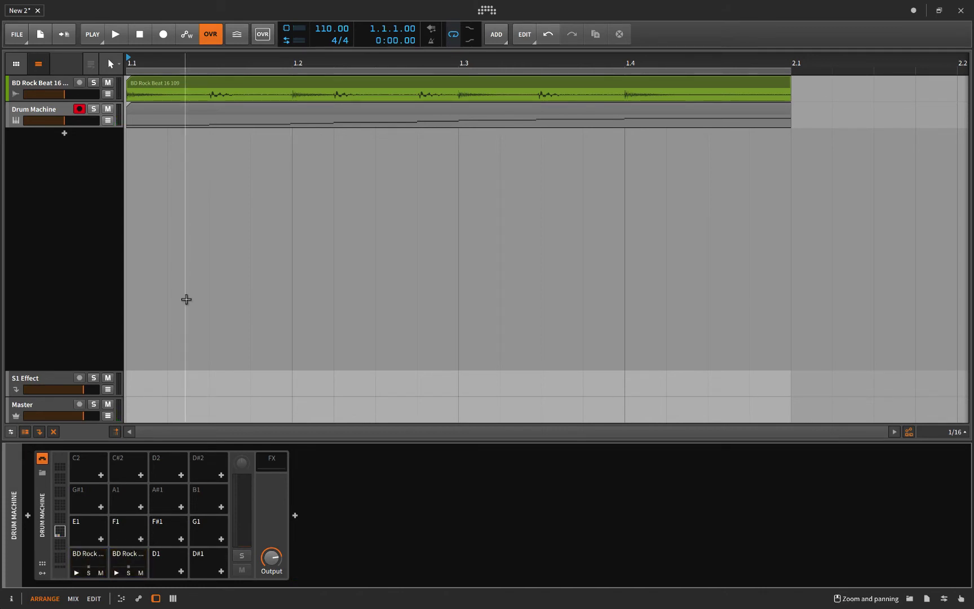
left_click(53, 115)
key("Delete")
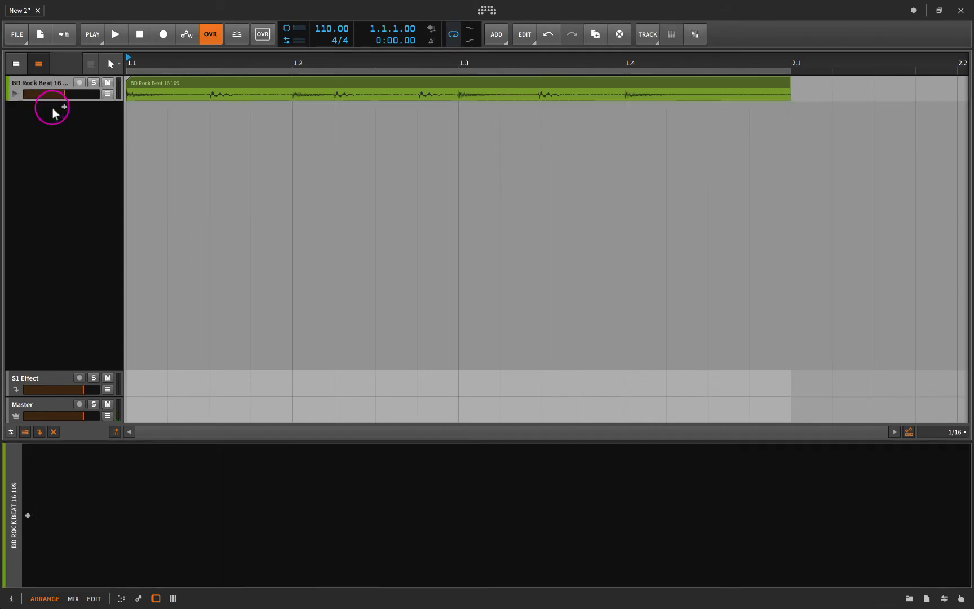
Slice the BD Rock Beat clip to a new Drum Machine at every 1/8 note, using Bounce and Slice with the Pre-Fader source.
left_click(214, 86)
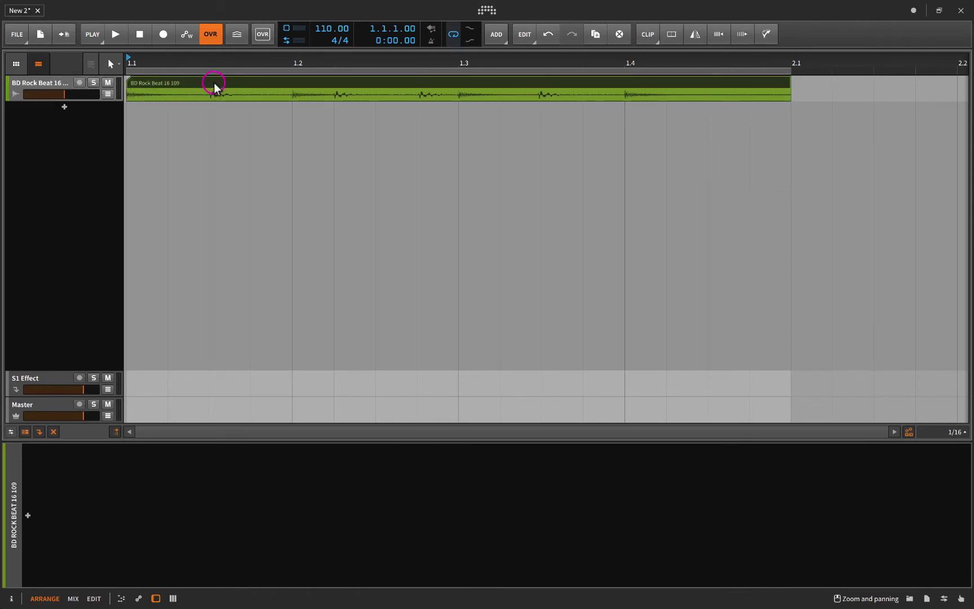
right_click(280, 80)
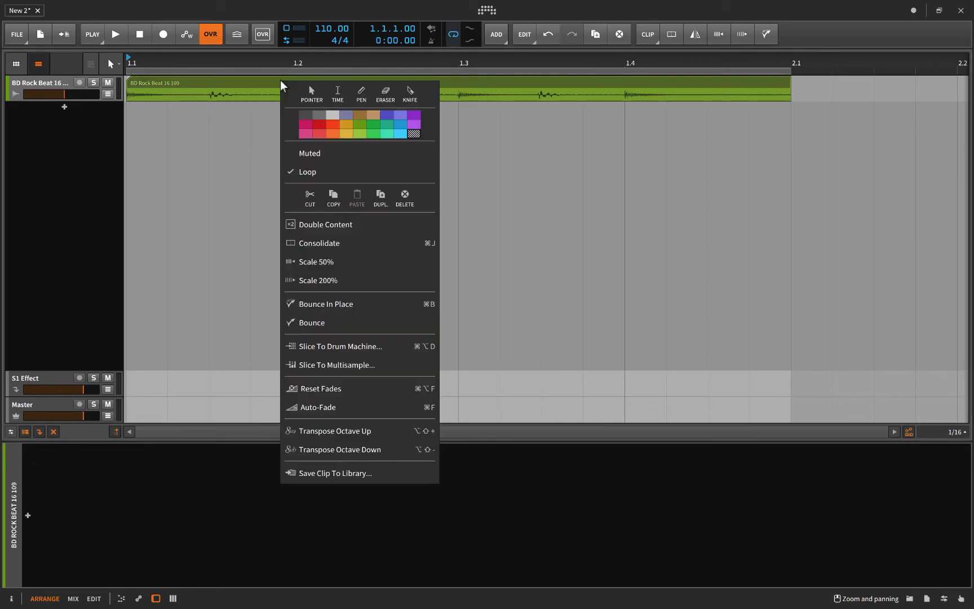
left_click(347, 349)
left_click(408, 312)
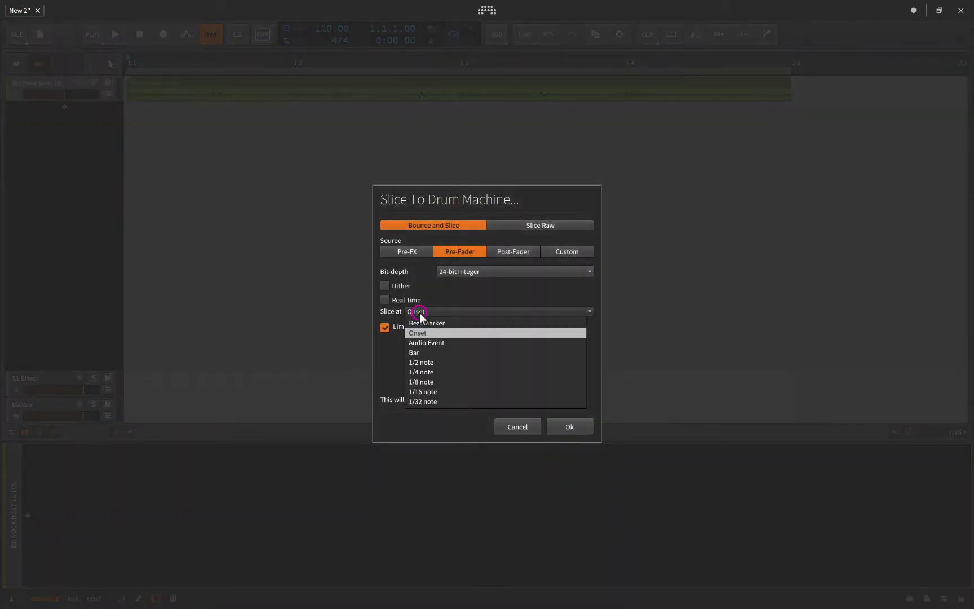
left_click(431, 383)
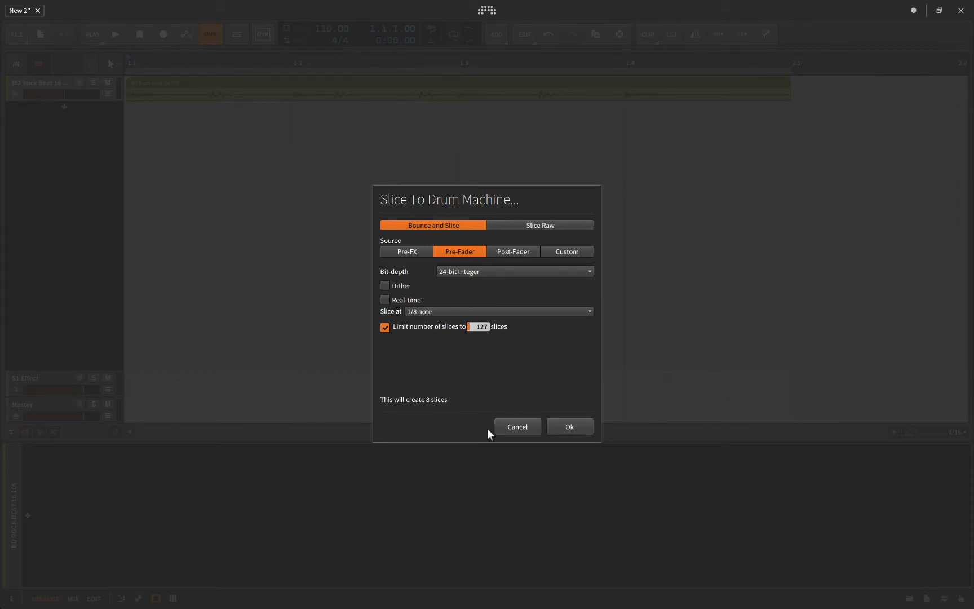
left_click(564, 426)
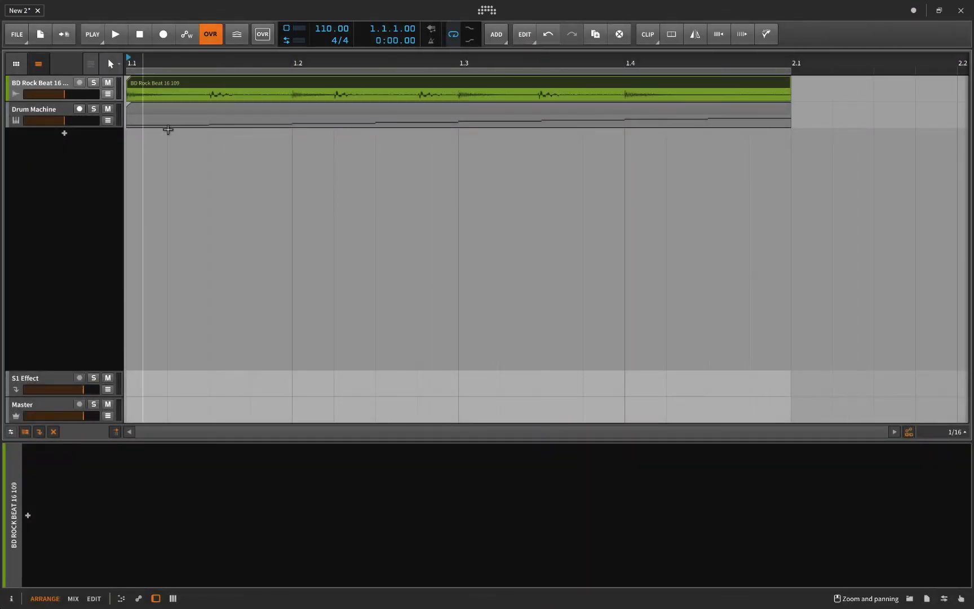
Open the new Drum Machine clip in the note editor and examine how its C1 to G1 notes align with the beat grid.
double_click(148, 106)
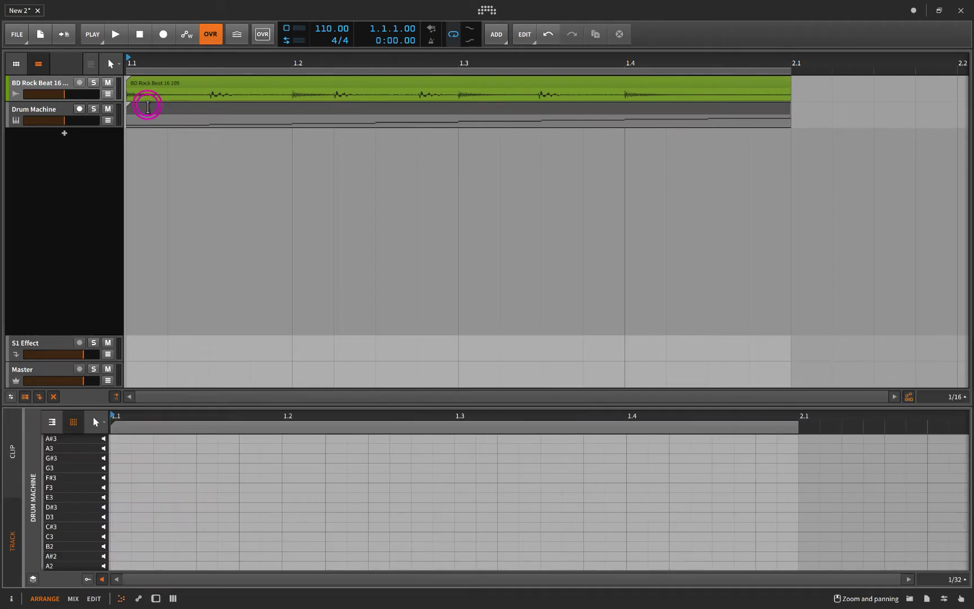
scroll(207, 511, "down", 2)
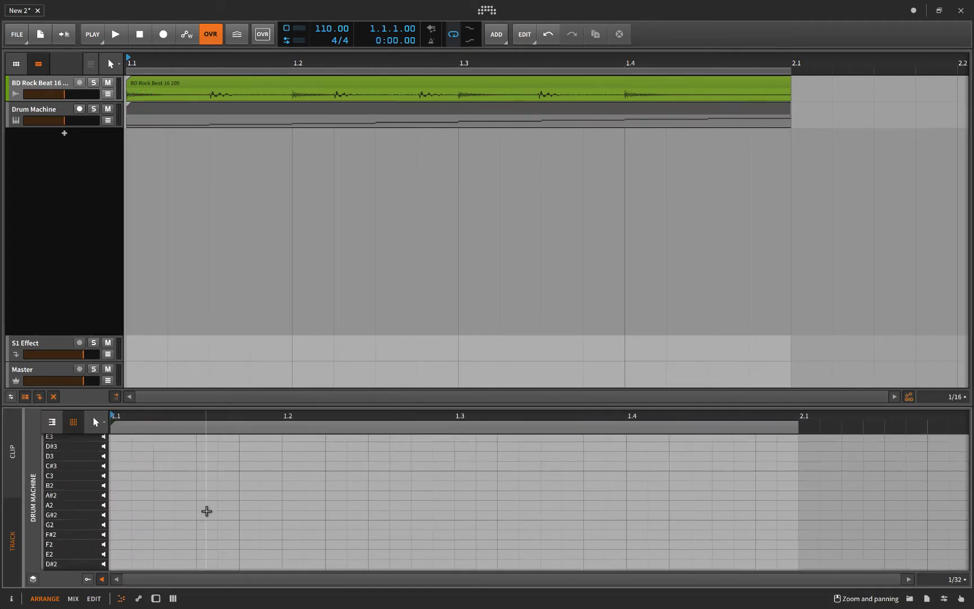
left_click(51, 423)
left_click(73, 422)
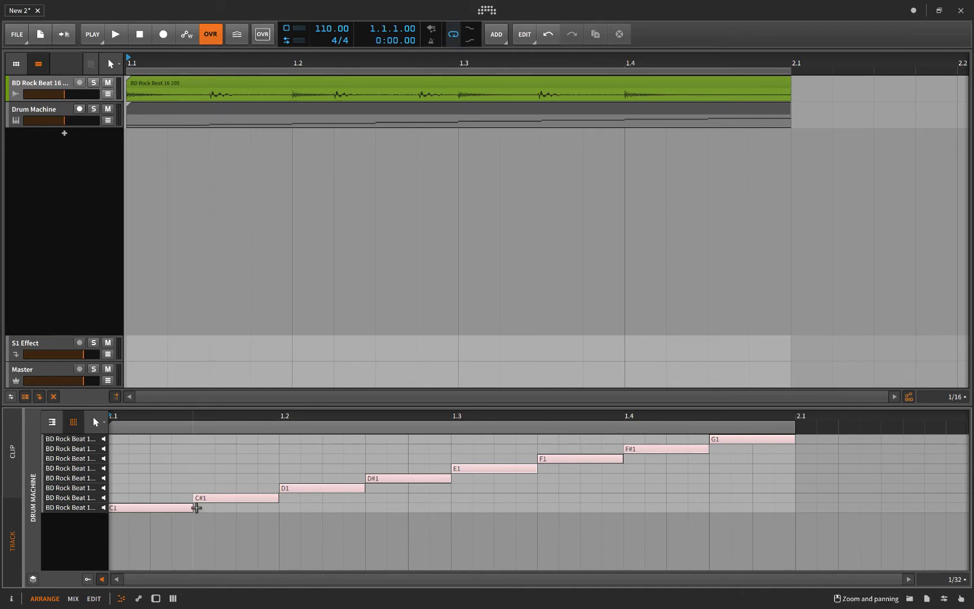
scroll(285, 486, "up", 10)
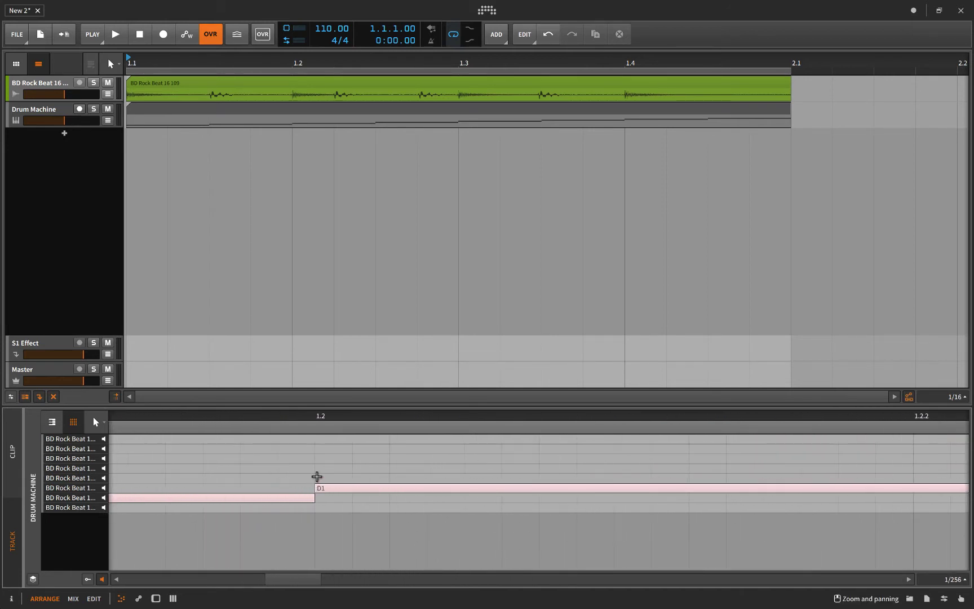
scroll(315, 493, "down", 12)
scroll(315, 495, "up", 4)
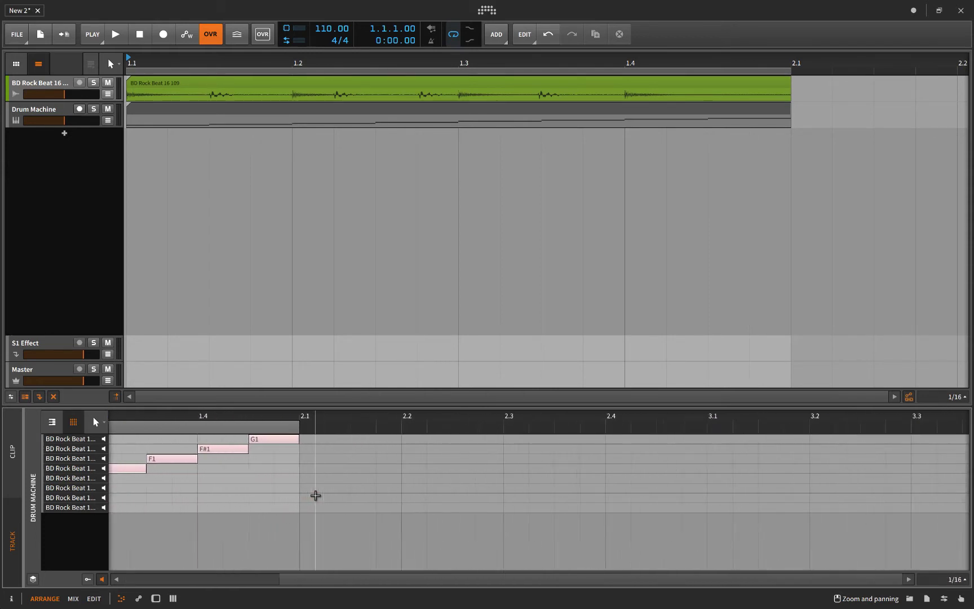
Show the Drum Machine's pads and audition the slices on C1, C#1 and D1.
left_click(17, 109)
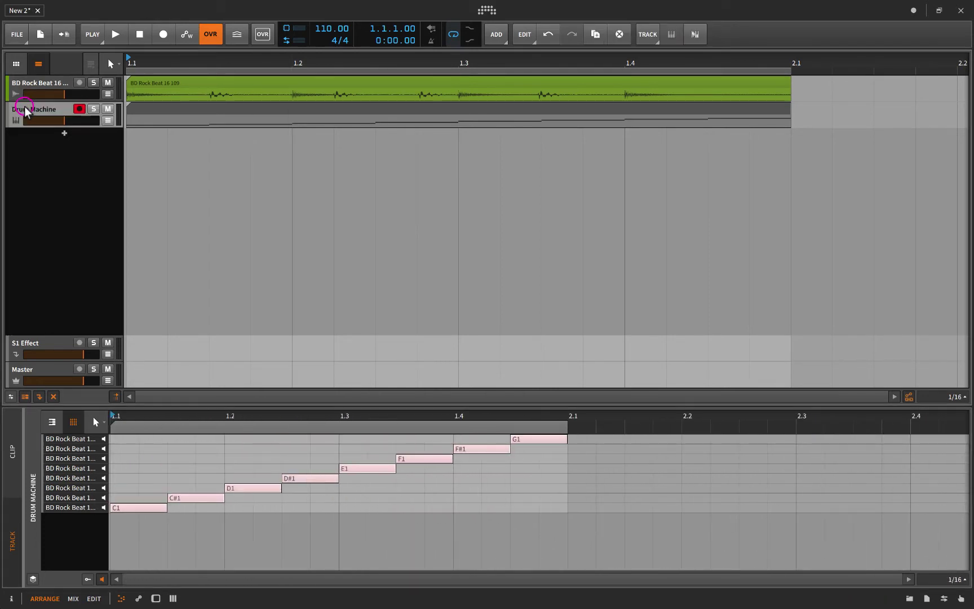
key("d")
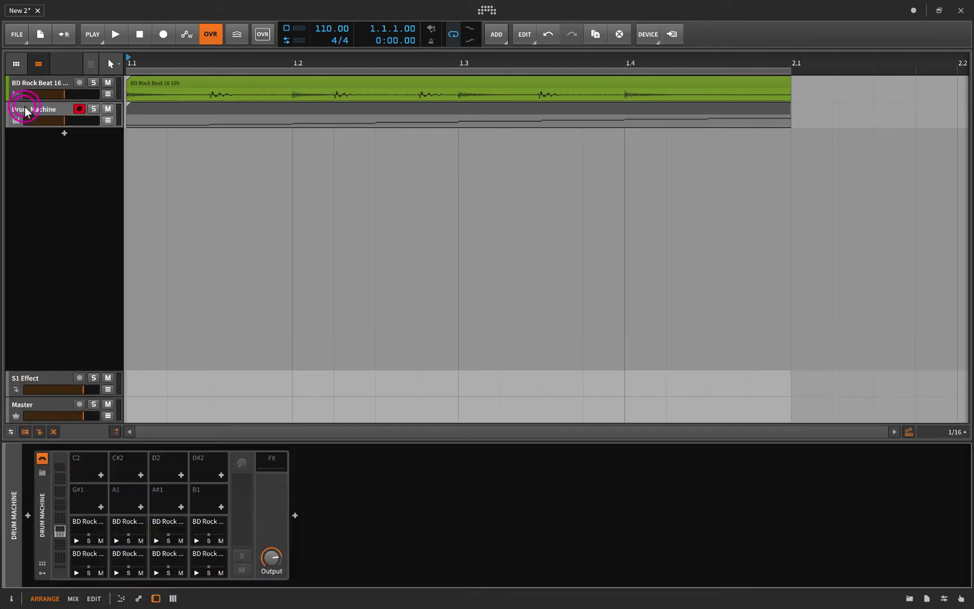
left_click(75, 572)
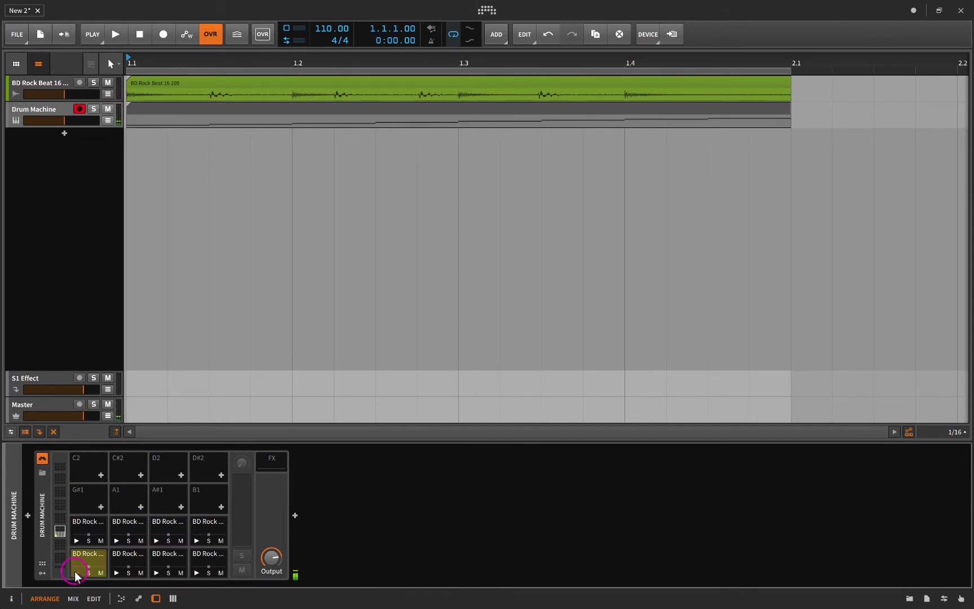
left_click(116, 571)
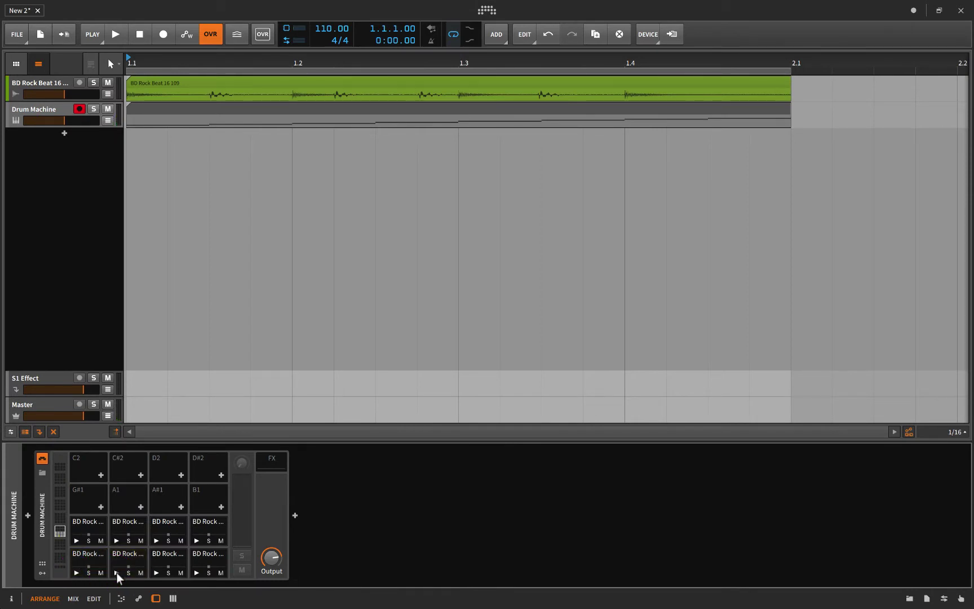
left_click(116, 572)
left_click(154, 571)
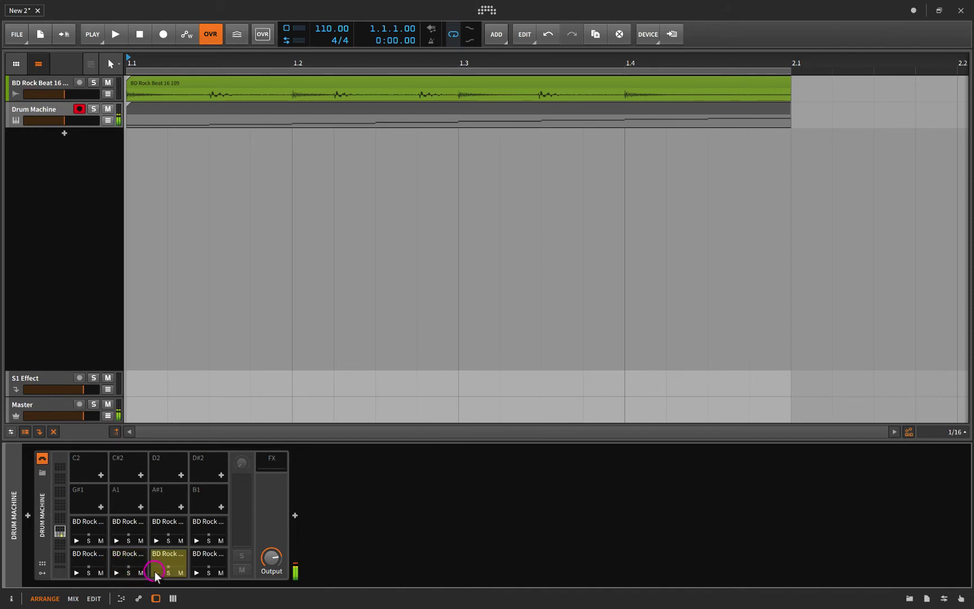
Audition the 1/8-note slices on the D1 and D#1 pads of the Drum Machine.
left_click(155, 572)
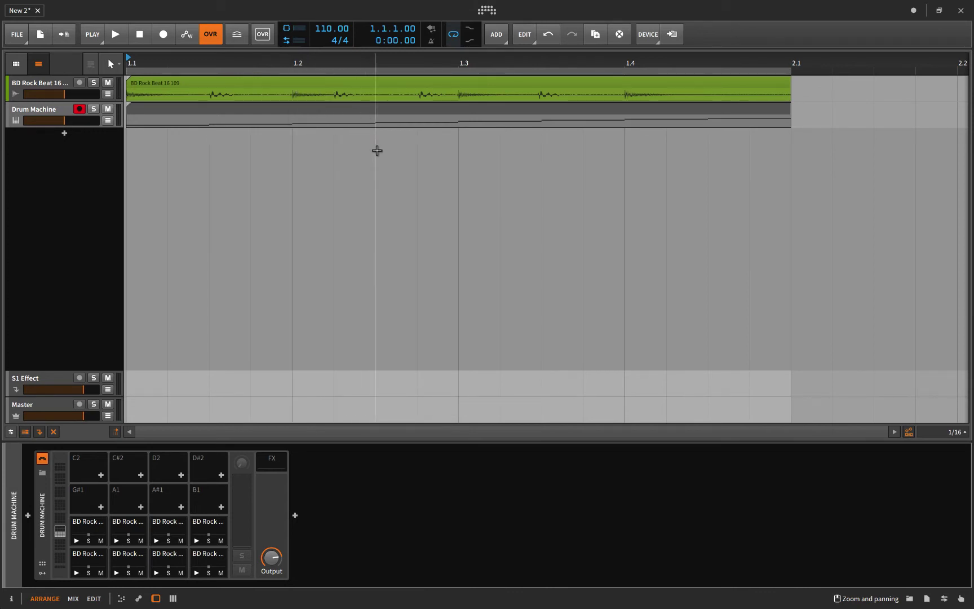
left_click(154, 572)
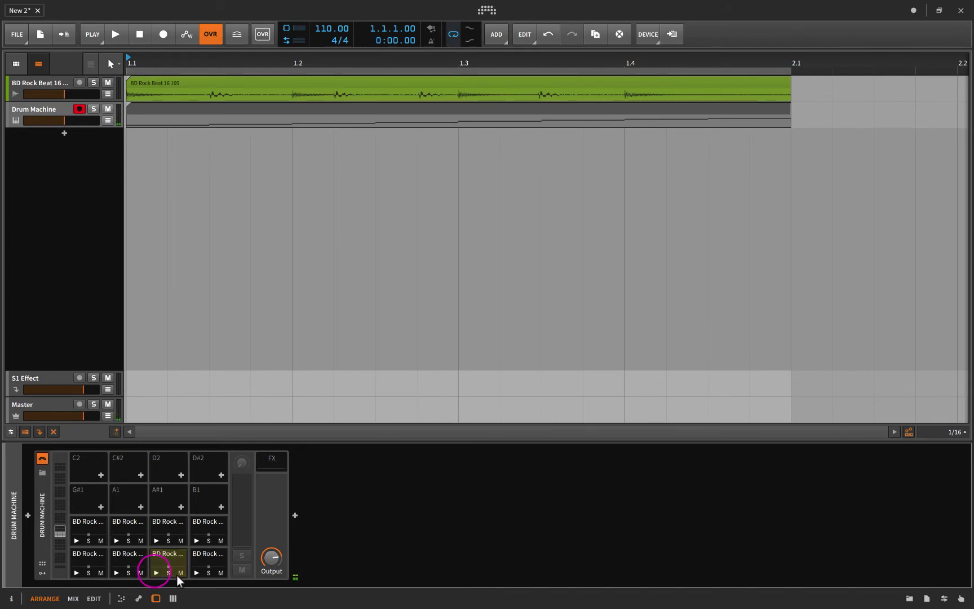
left_click(194, 571)
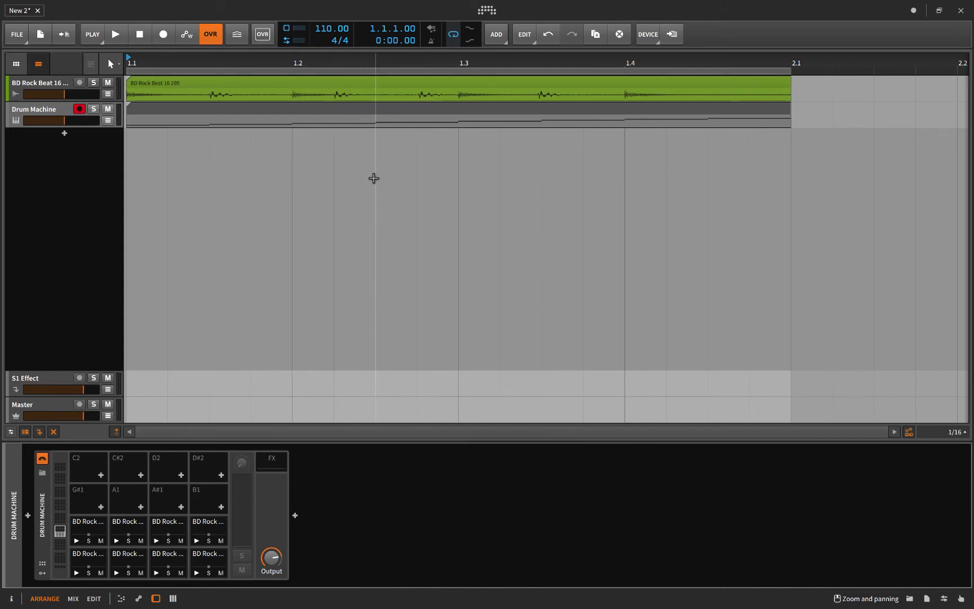
left_click(153, 572)
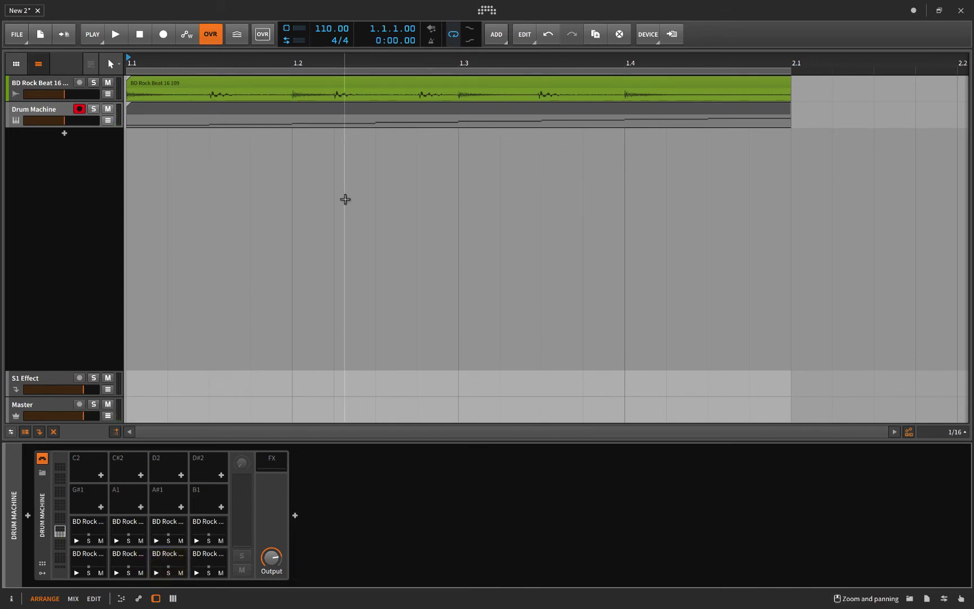
Delete the Drum Machine track's clip that holds the 1/8-note slices.
left_click(181, 111)
key("Delete")
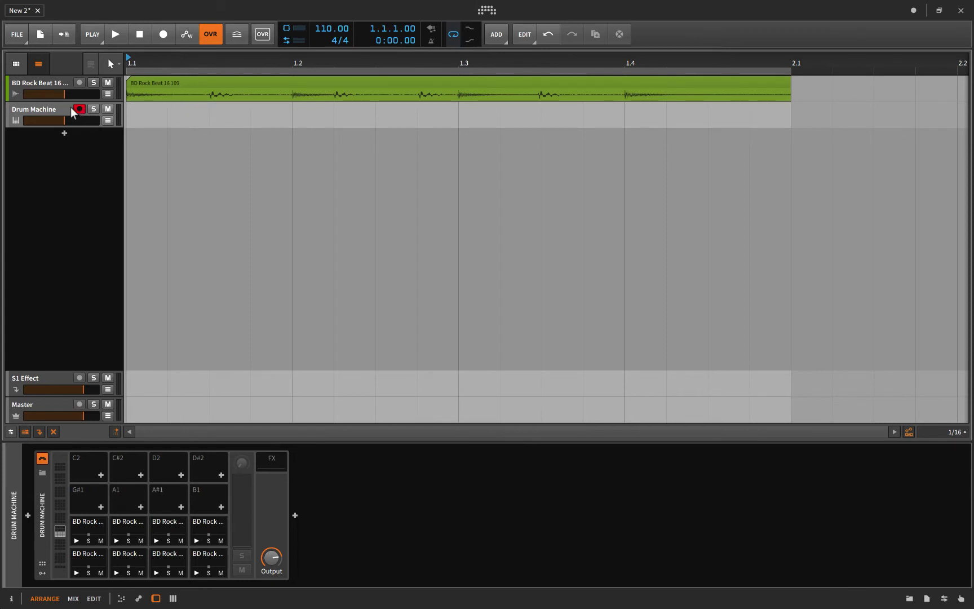
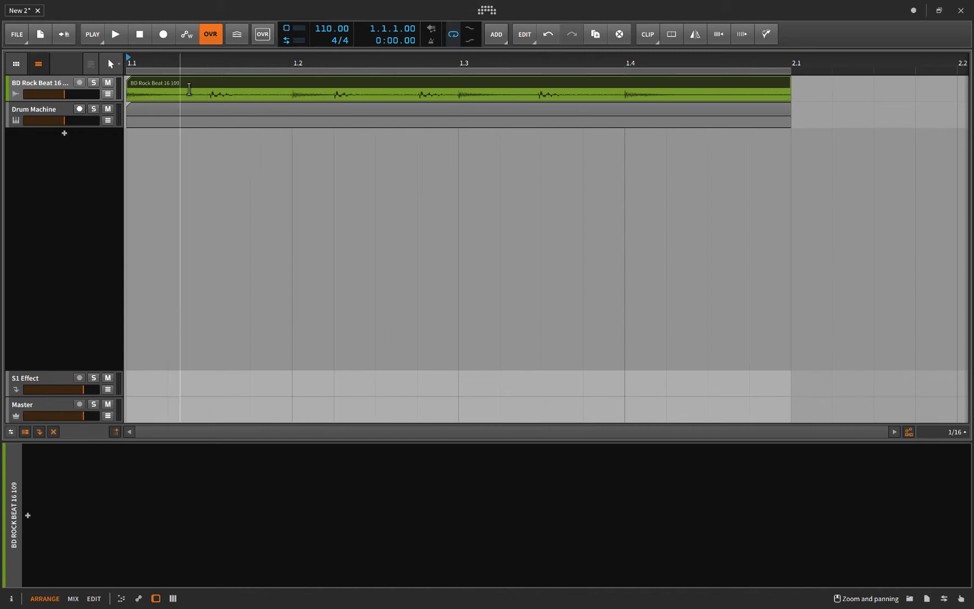
Open the BD Rock Beat clip in an enlarged detail editor and examine its onsets and single audio event.
double_click(254, 84)
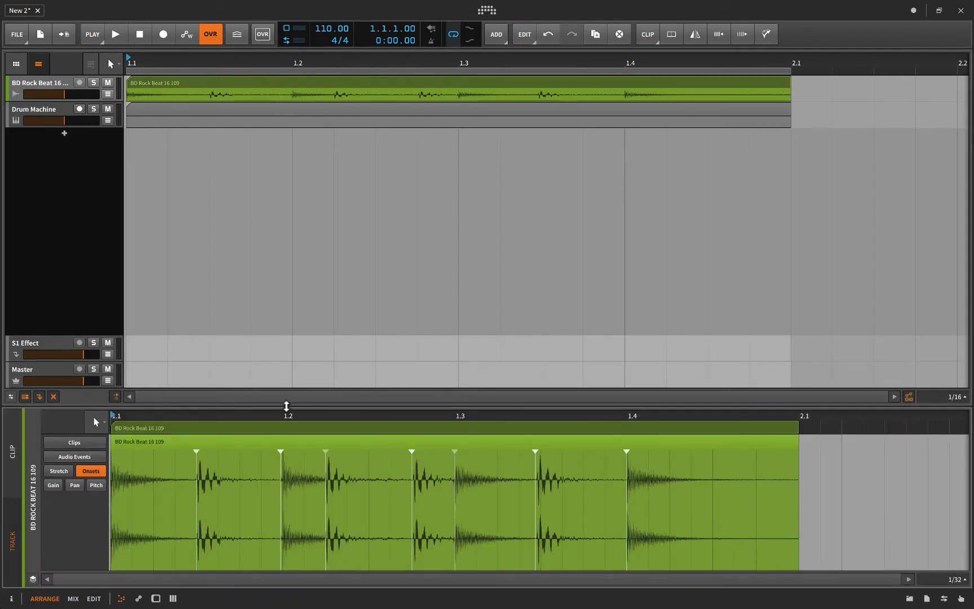
left_click_drag(286, 406, 285, 311)
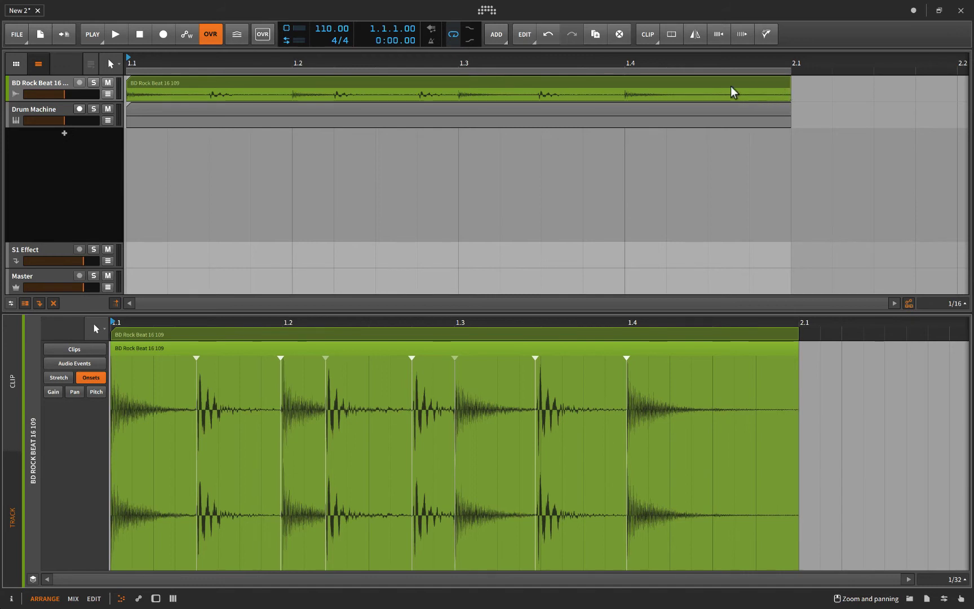
left_click(245, 81)
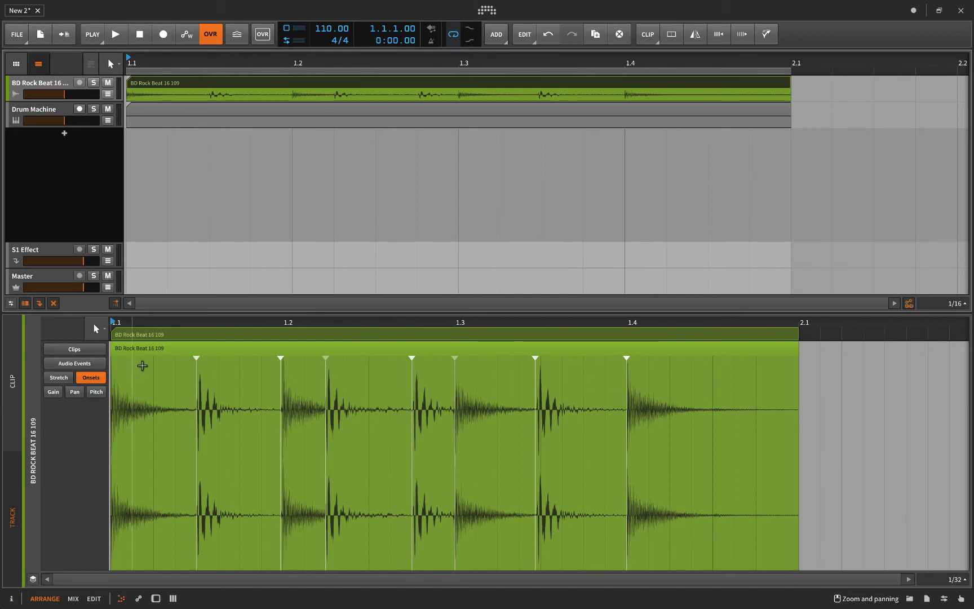
left_click(153, 350)
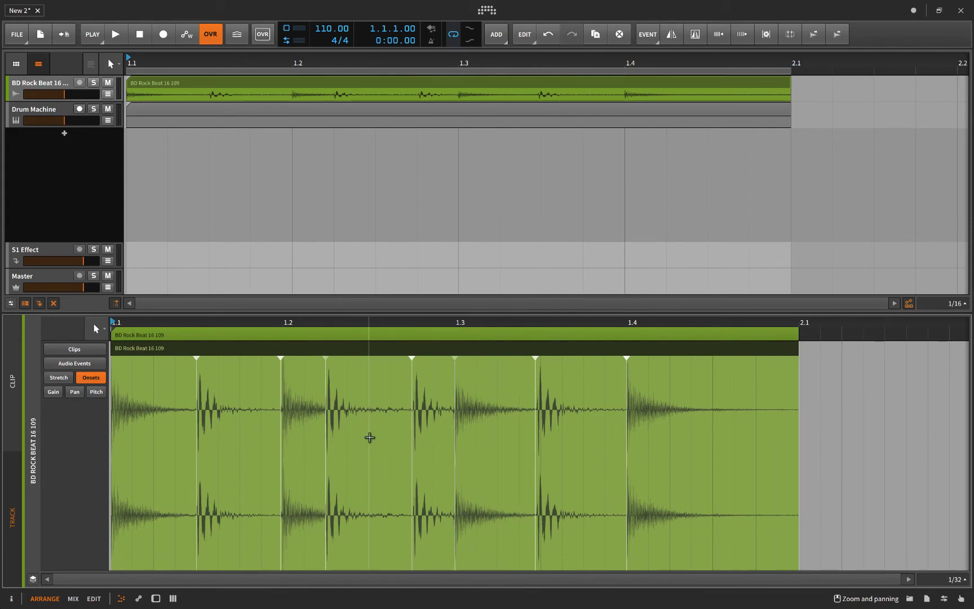
left_click(229, 79)
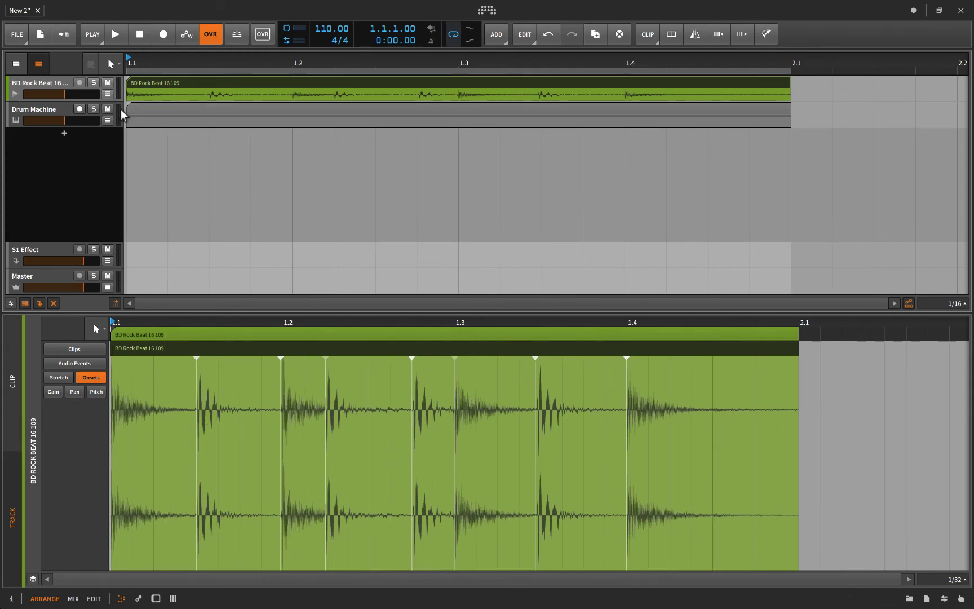
Open the Drum Machine clip in the note editor, fold it to the used pads, and examine its C1 note.
left_click(141, 106)
left_click(51, 328)
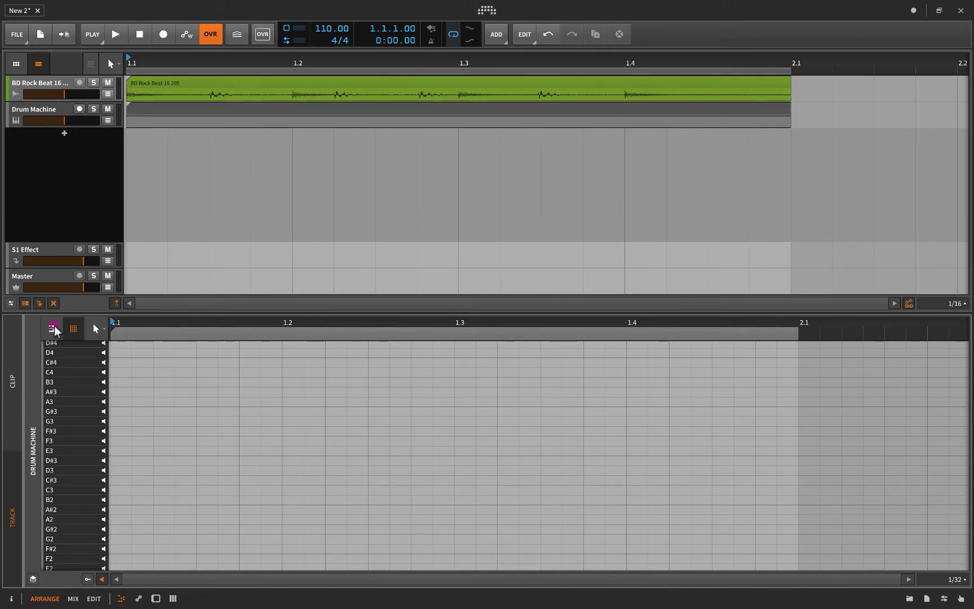
left_click(74, 329)
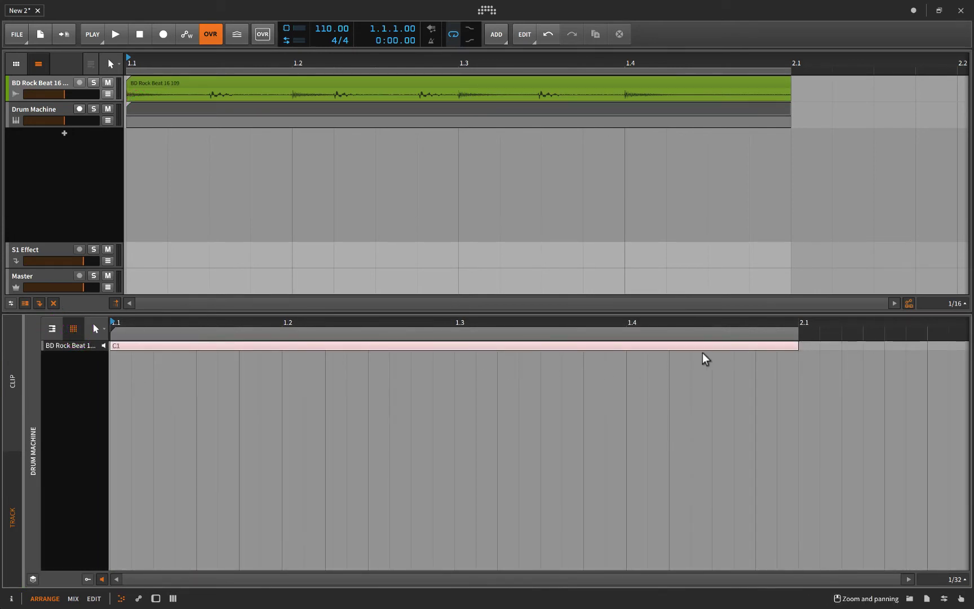
Show the Drum Machine's pads, open the C1 pad's Sampler, and audition its slice.
double_click(31, 109)
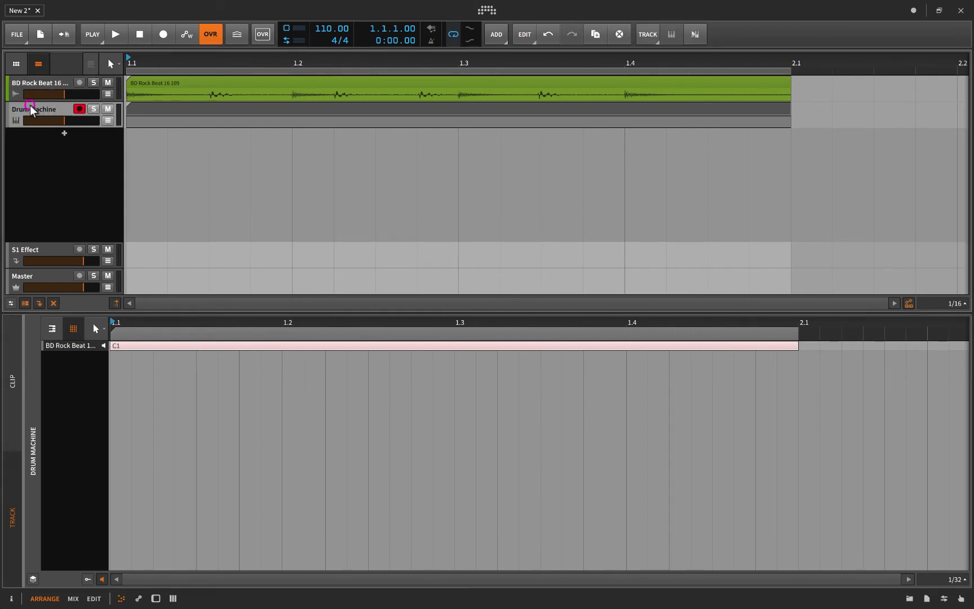
left_click(76, 573)
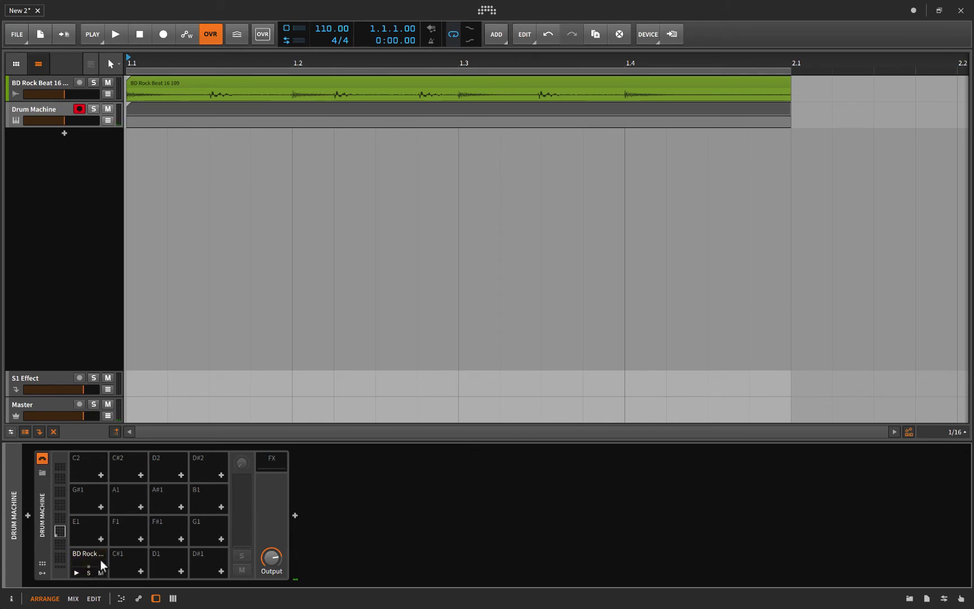
left_click(84, 555)
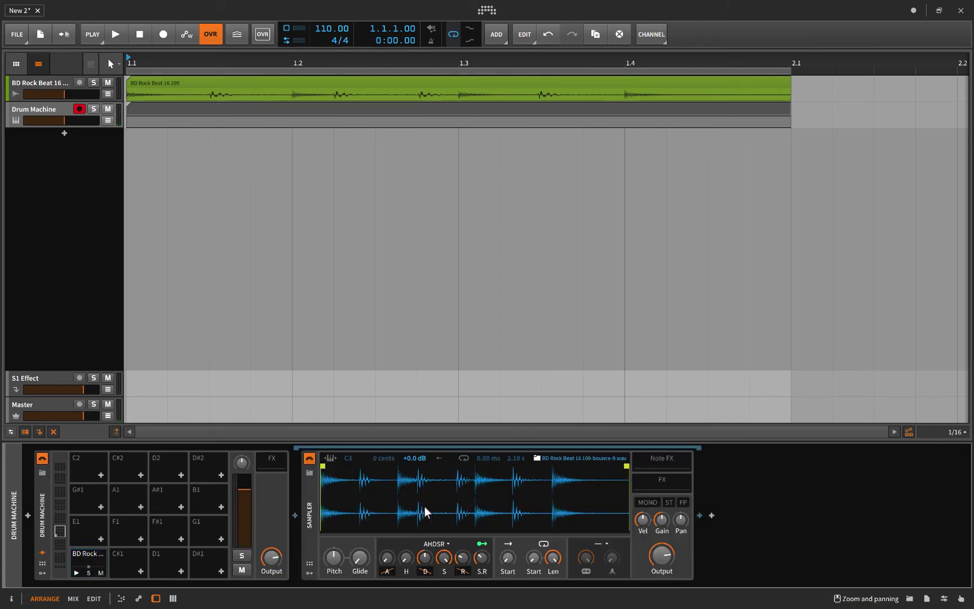
left_click(77, 571)
Delete the Drum Machine track that holds the single slice, keeping the BD Rock Beat track.
left_click(340, 83)
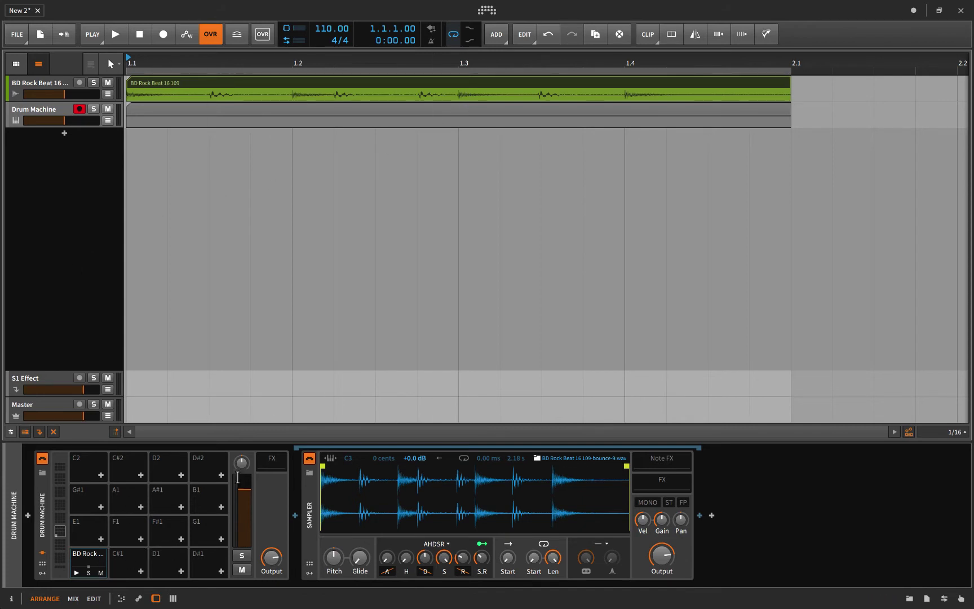
left_click(46, 107)
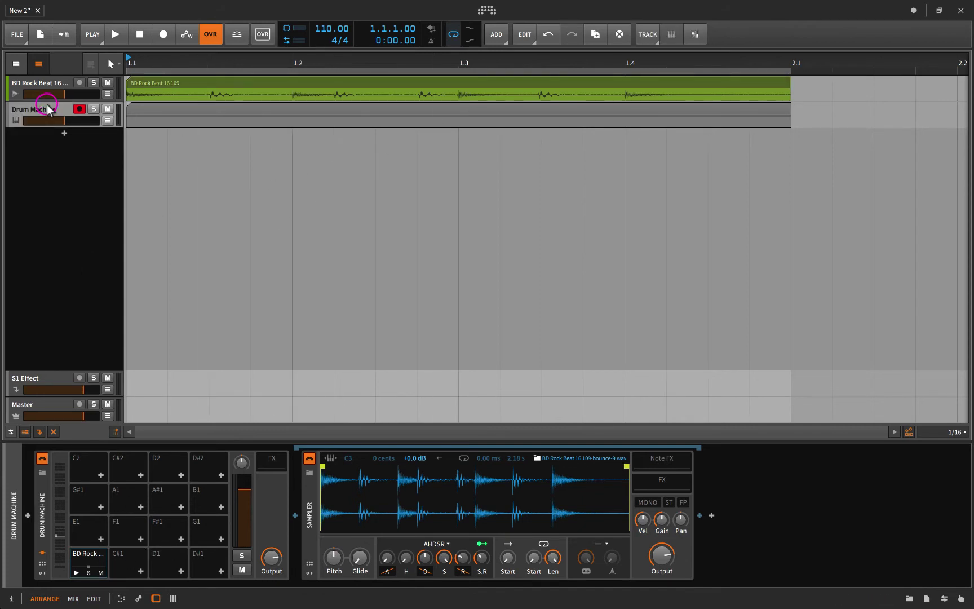
key("Delete")
Slice the BD Rock Beat clip to a new Drum Machine at Beat Marker, using Bounce and Slice with the Pre-Fader source.
left_click(168, 83)
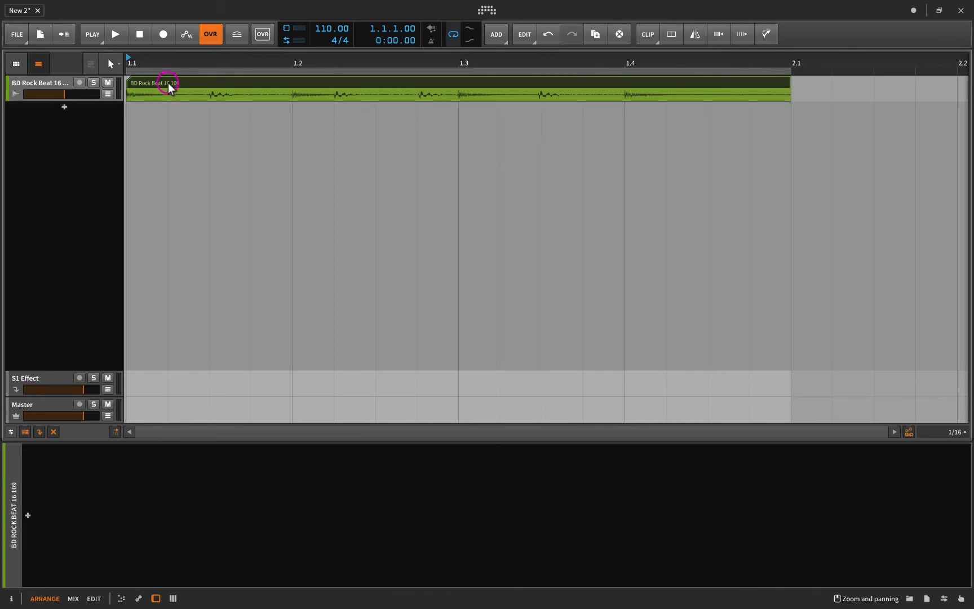
right_click(168, 83)
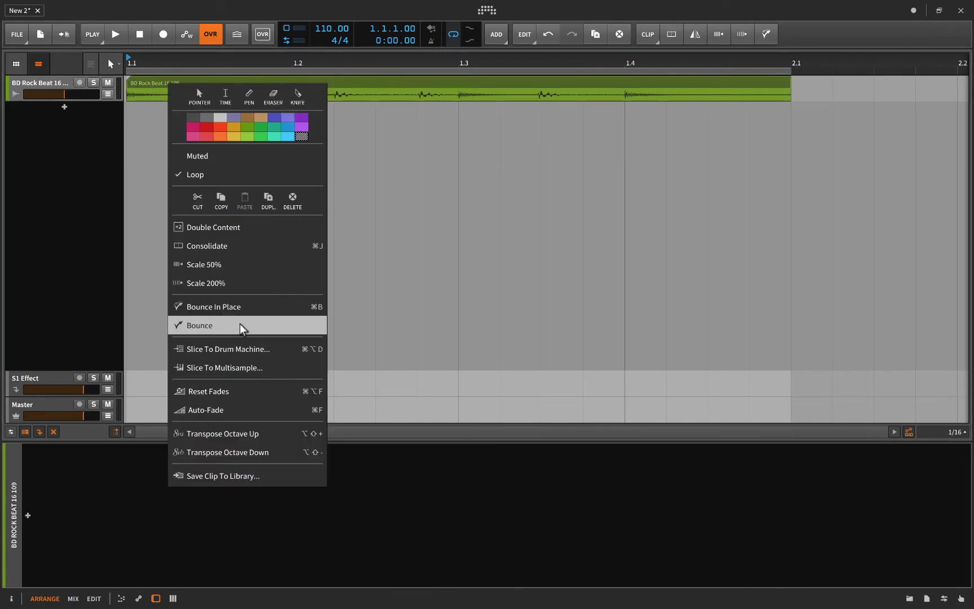
left_click(222, 348)
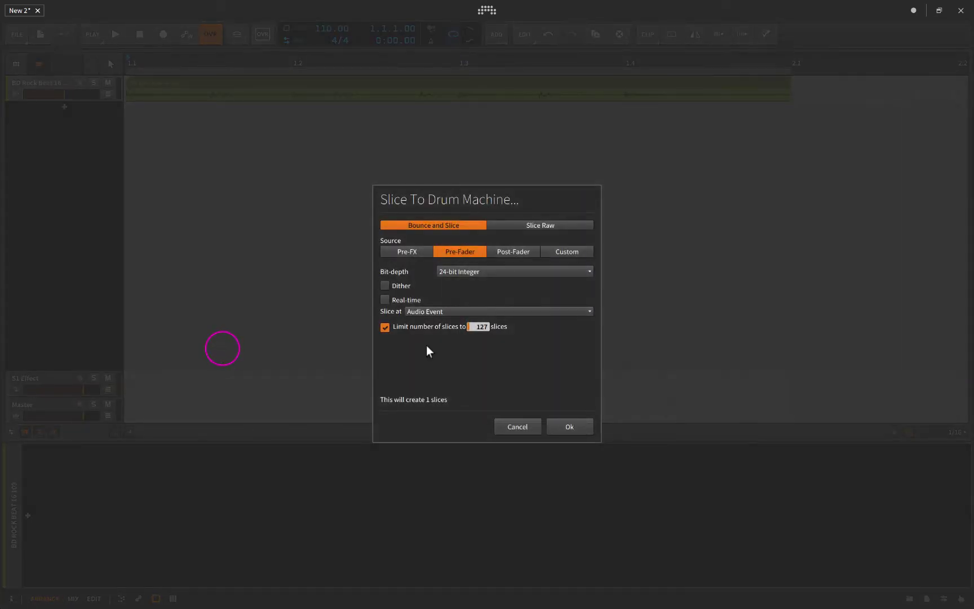
left_click(429, 312)
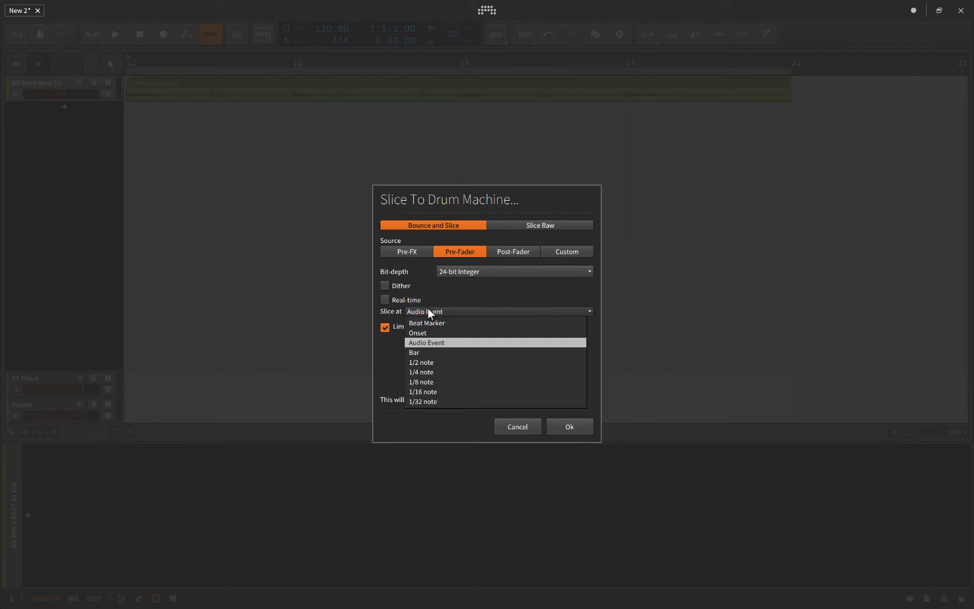
left_click(429, 322)
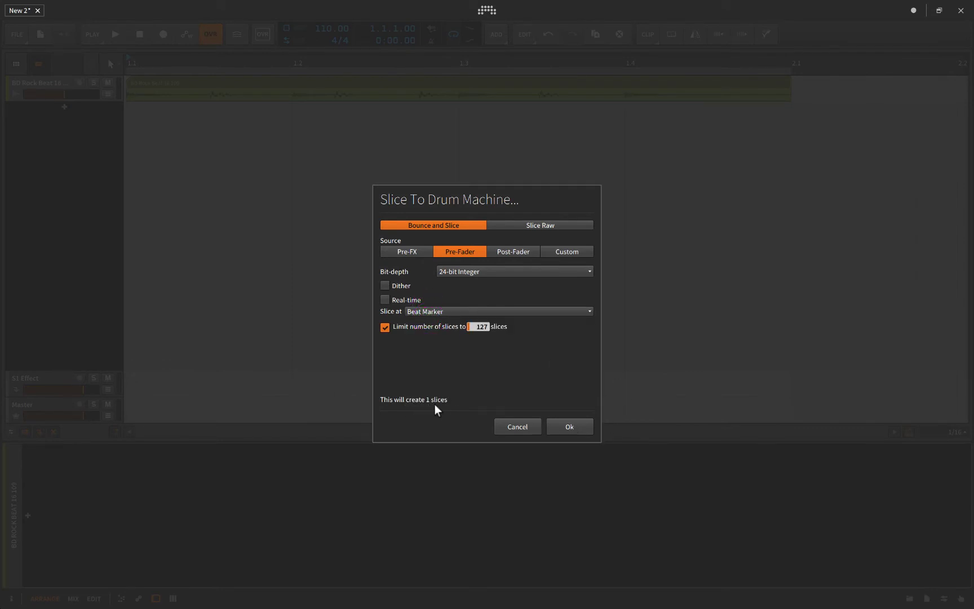
left_click(577, 427)
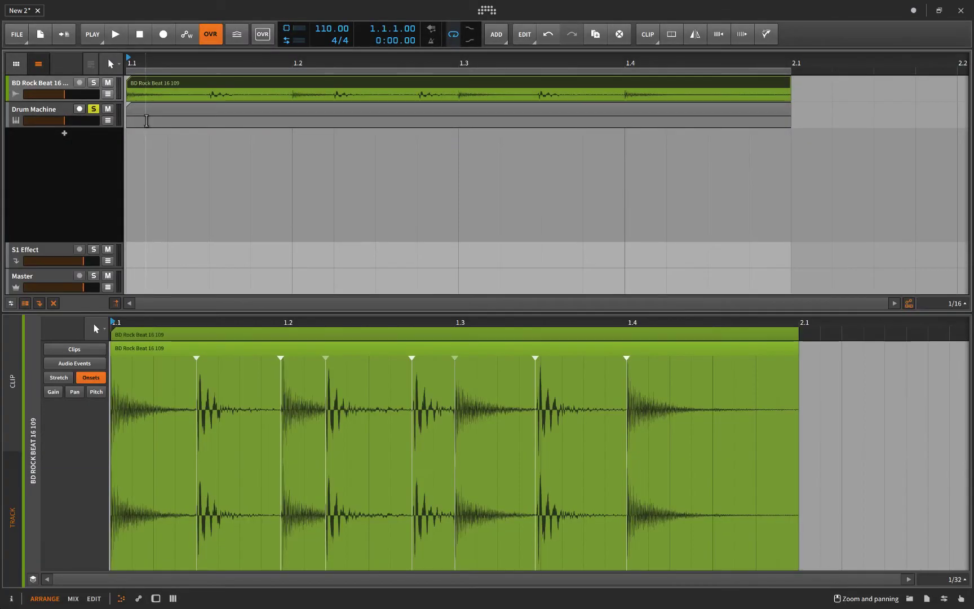
Delete the new Drum Machine clip and remove its track.
left_click(144, 106)
left_click(56, 109)
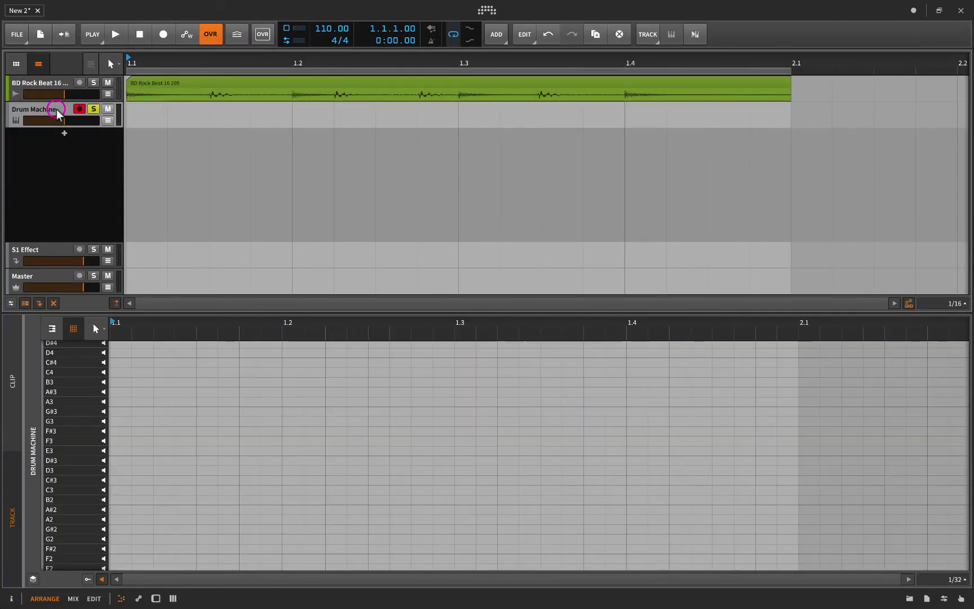
key("Delete")
Show the BD Rock Beat clip's stretch markers, and move its second hit a 1/32 note later and third hit a 1/32 note earlier.
left_click(141, 91)
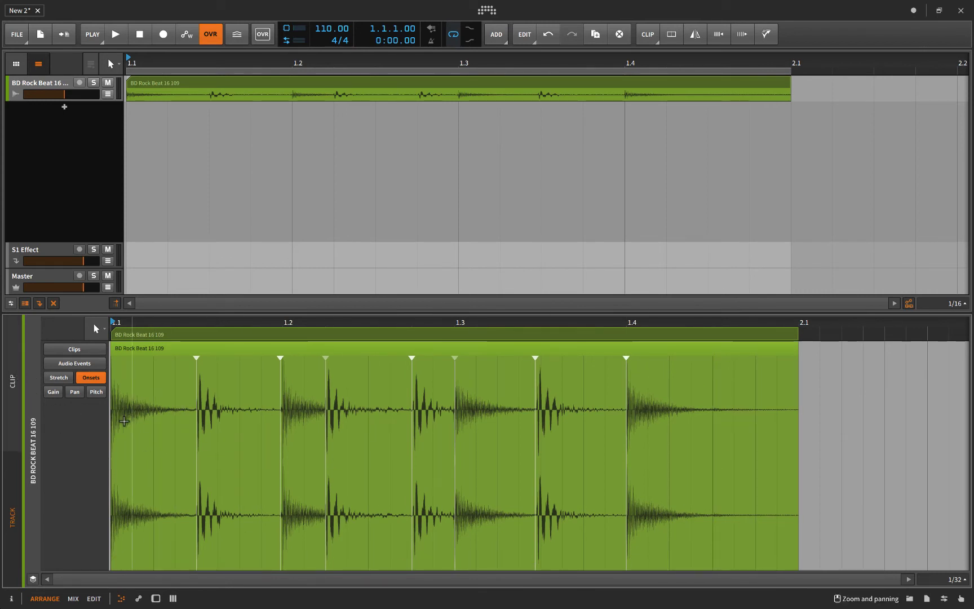
left_click(57, 379)
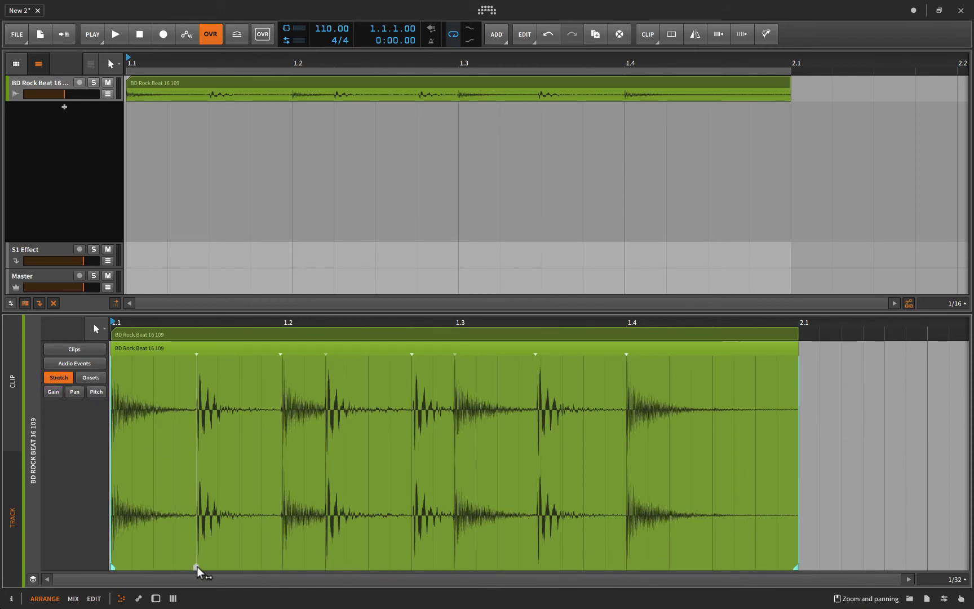
left_click_drag(197, 568, 218, 567)
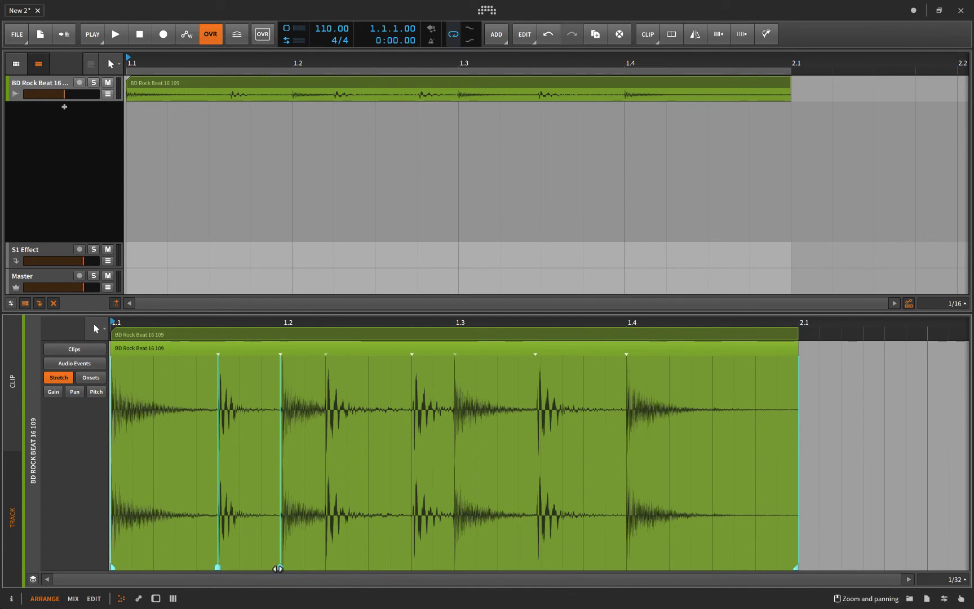
left_click_drag(278, 568, 261, 568)
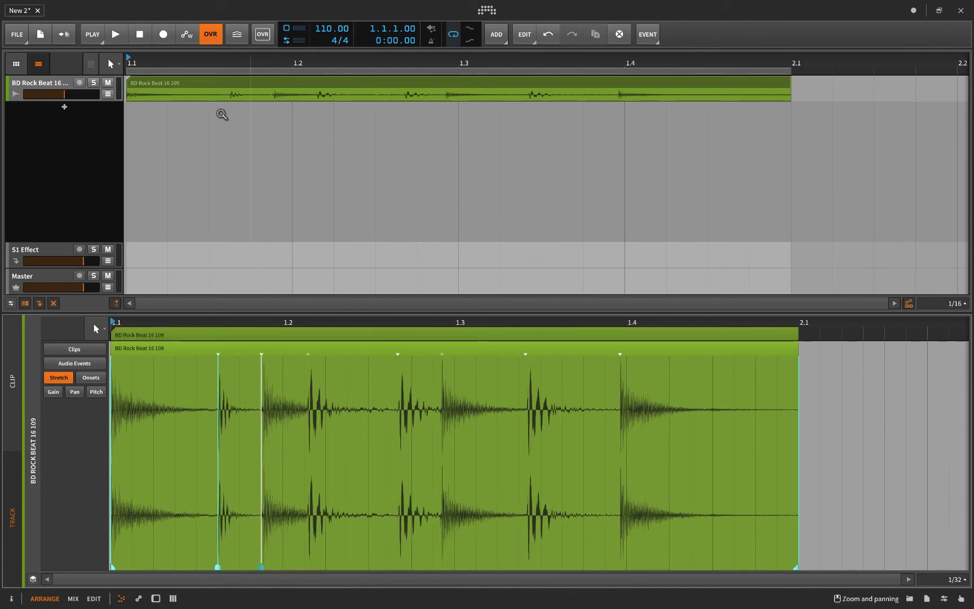
Check how many slices Slice To Drum Machine would create from the clip at Beat Marker, without applying it.
left_click(174, 83)
right_click(175, 80)
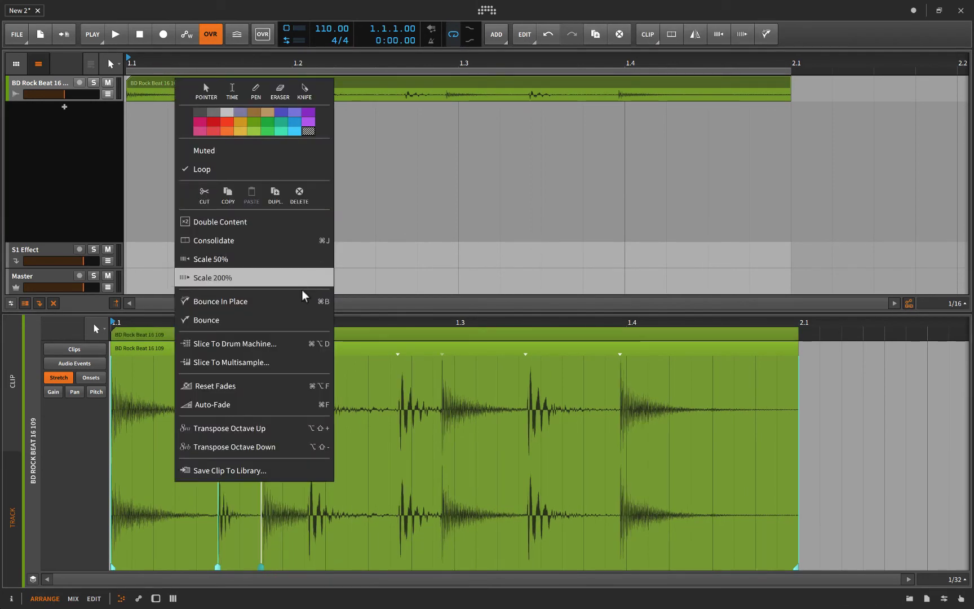
left_click(273, 341)
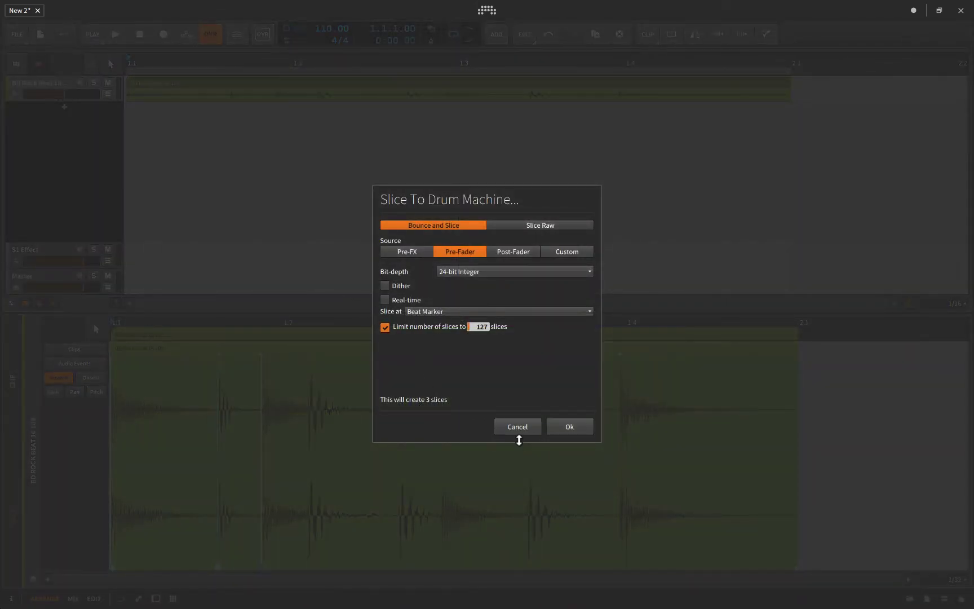
left_click(502, 427)
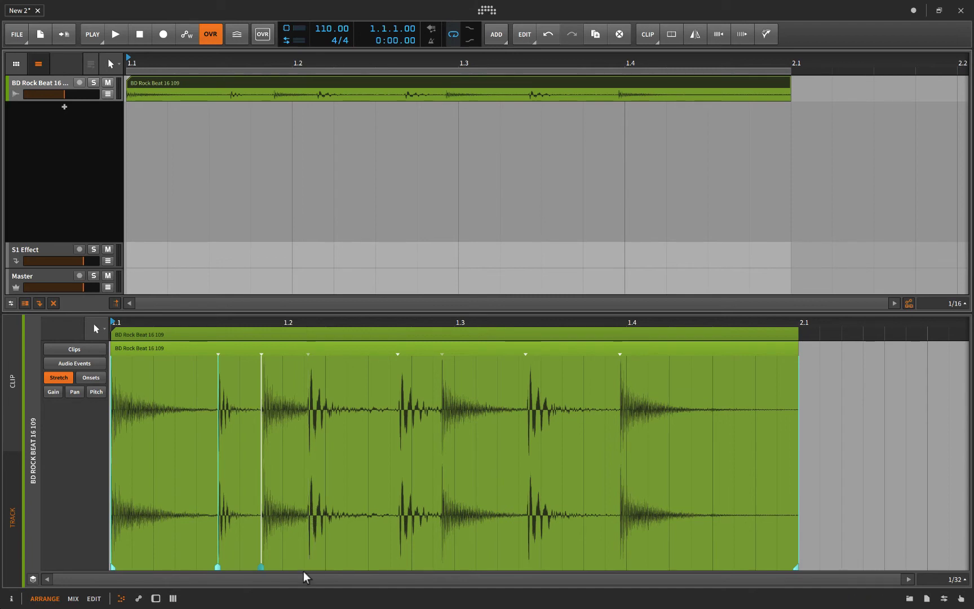
Move the BD Rock Beat clip's fourth, sixth and eighth hits later and its fifth and seventh hits earlier with stretch markers on the 1/32 grid.
left_click_drag(307, 568, 346, 568)
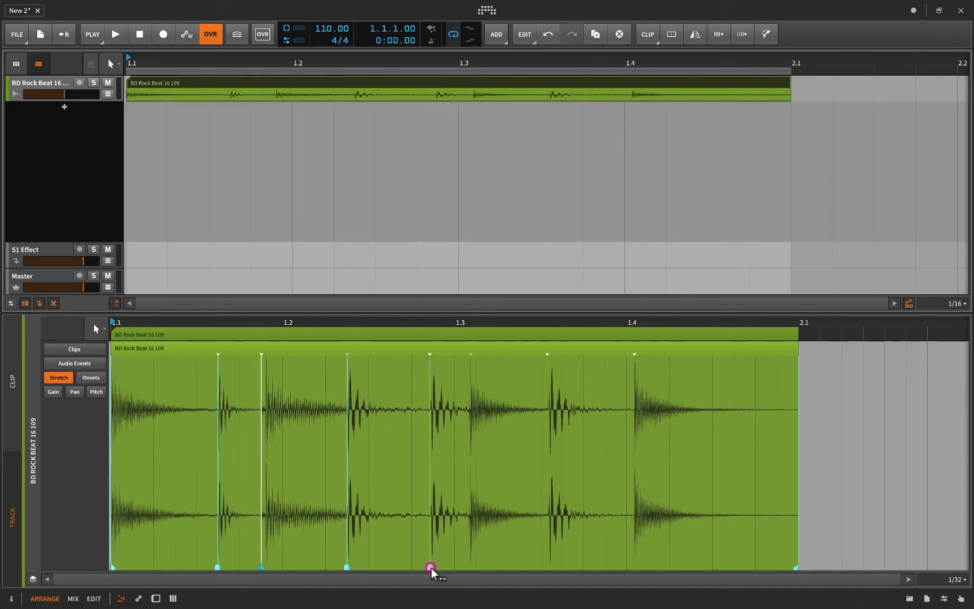
mouse_move(431, 567)
left_mouse_down()
mouse_move(393, 568)
mouse_move(497, 568)
left_mouse_up()
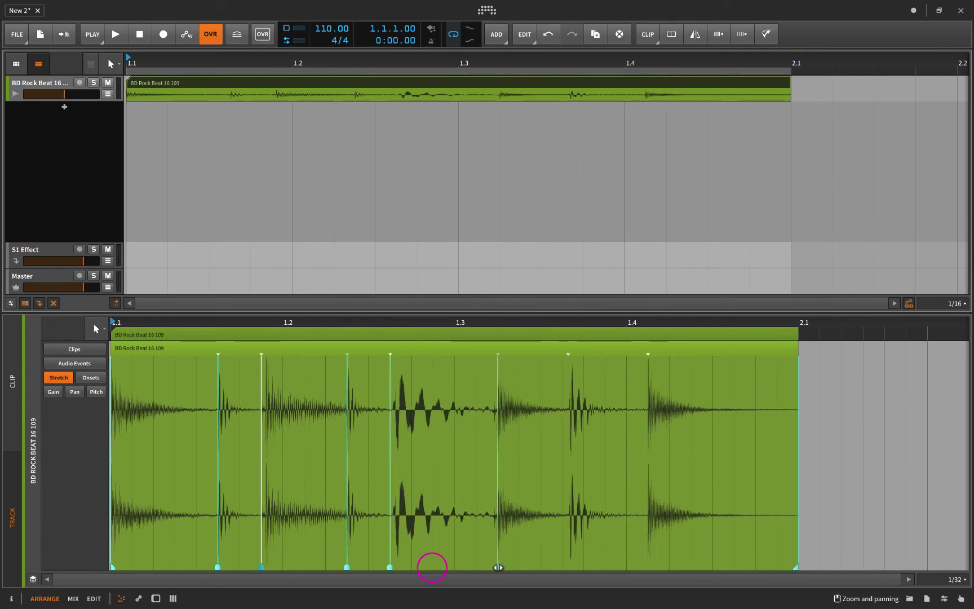
left_click_drag(569, 568, 539, 567)
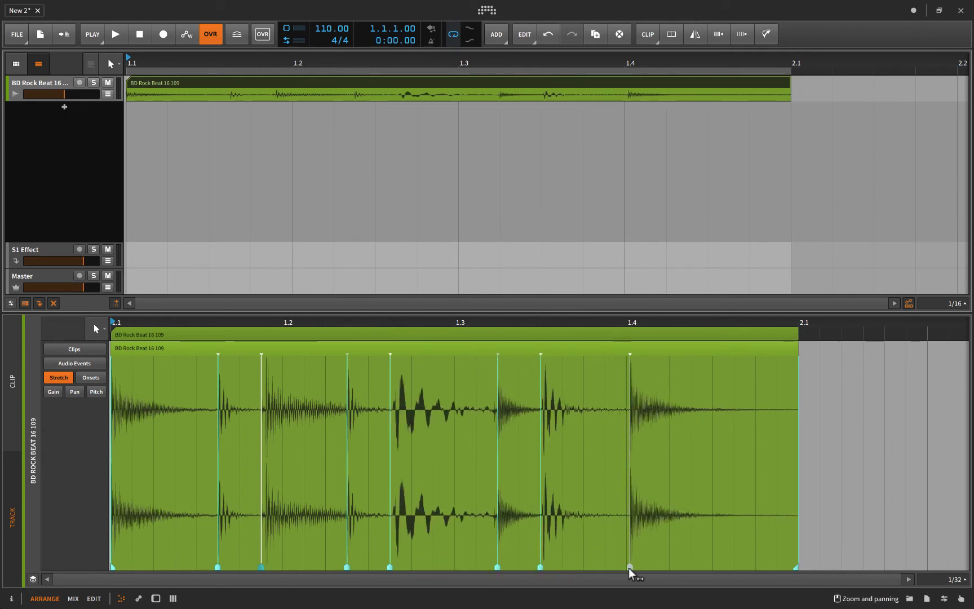
left_click_drag(628, 568, 719, 568)
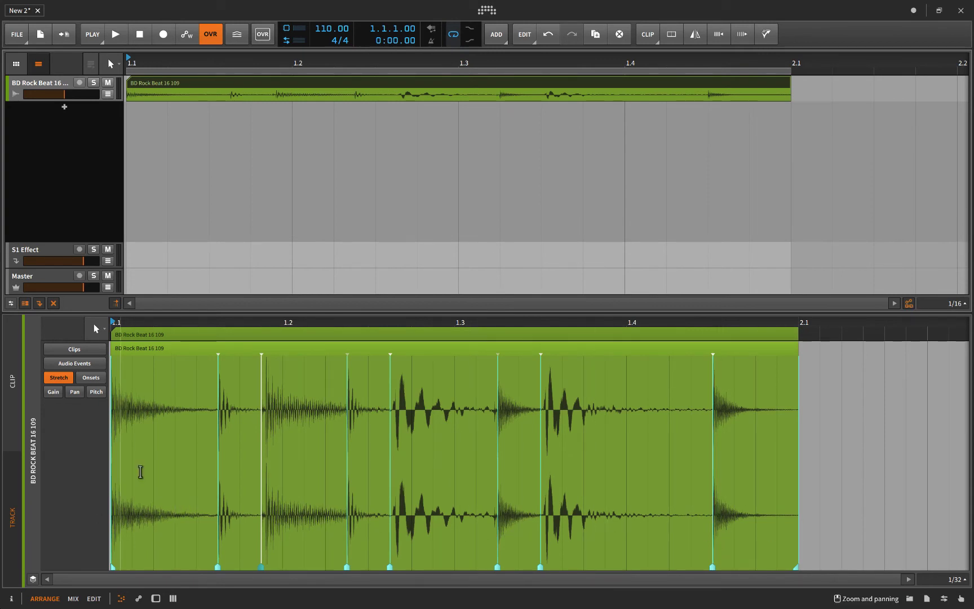
Check how many slices Slice To Drum Machine would create at Beat Marker from the stretched clip, without applying it.
right_click(235, 81)
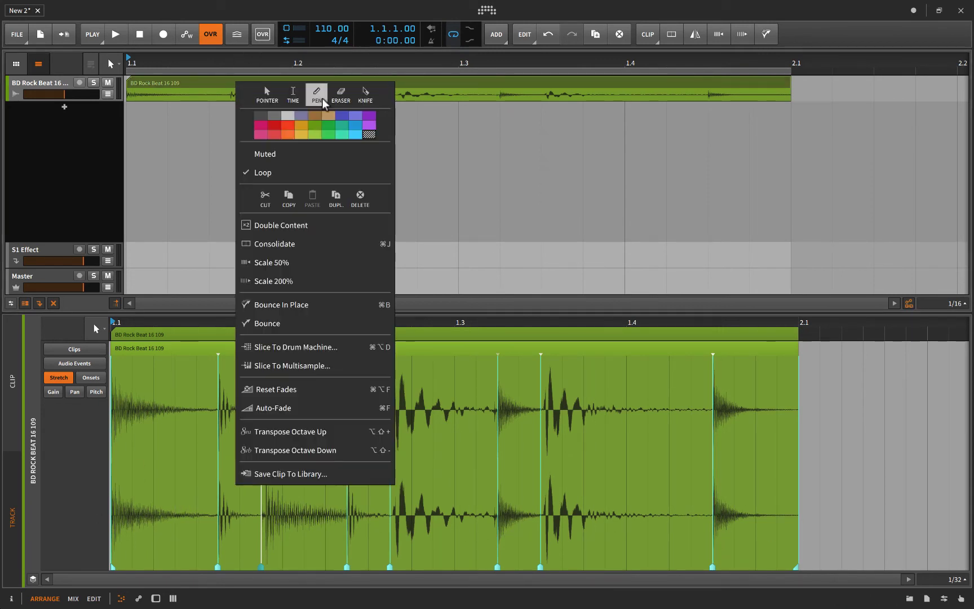
left_click(277, 348)
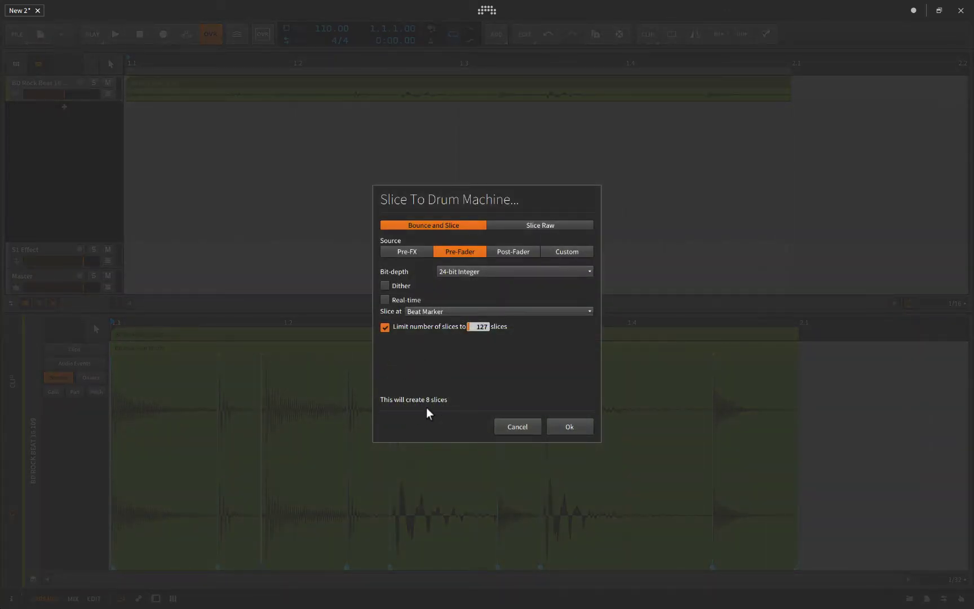
left_click(517, 428)
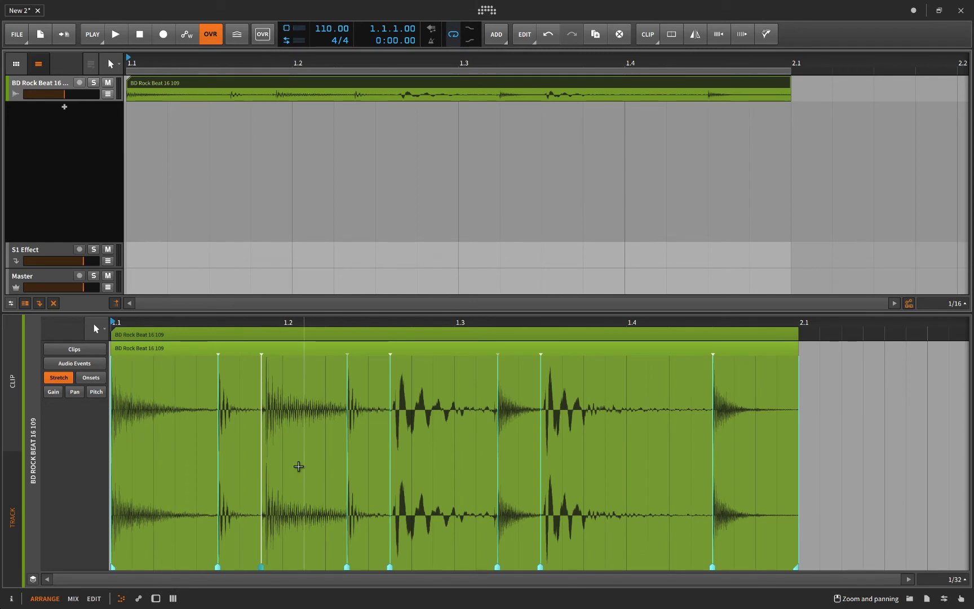
Undo the stretch edits on the BD Rock Beat clip, and delete the Drum Machine track that the undo restores.
key("ctrl+z")
key("ctrl+z")
key("ctrl+z")
key("ctrl+z")
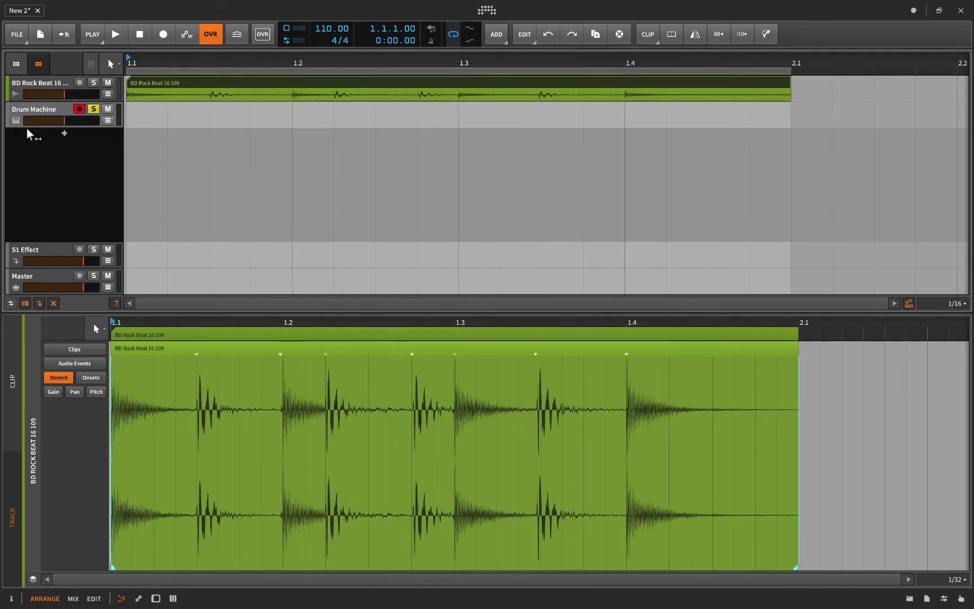
left_click(27, 110)
key("Delete")
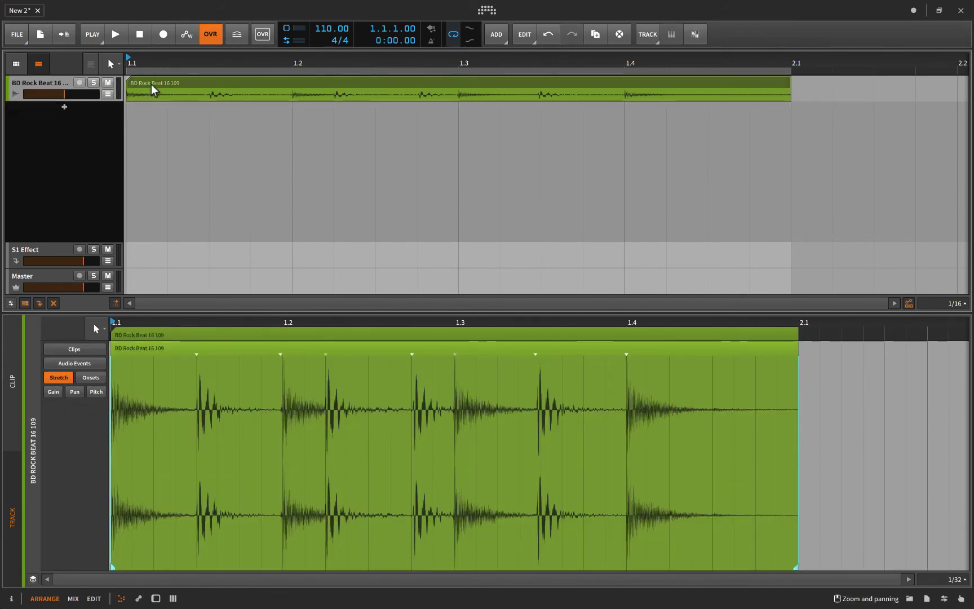
Show the BD Rock Beat clip's onsets in an enlarged detail editor, and move the onset near beat 1.3 slightly earlier.
left_click(150, 83)
left_click_drag(288, 313, 288, 269)
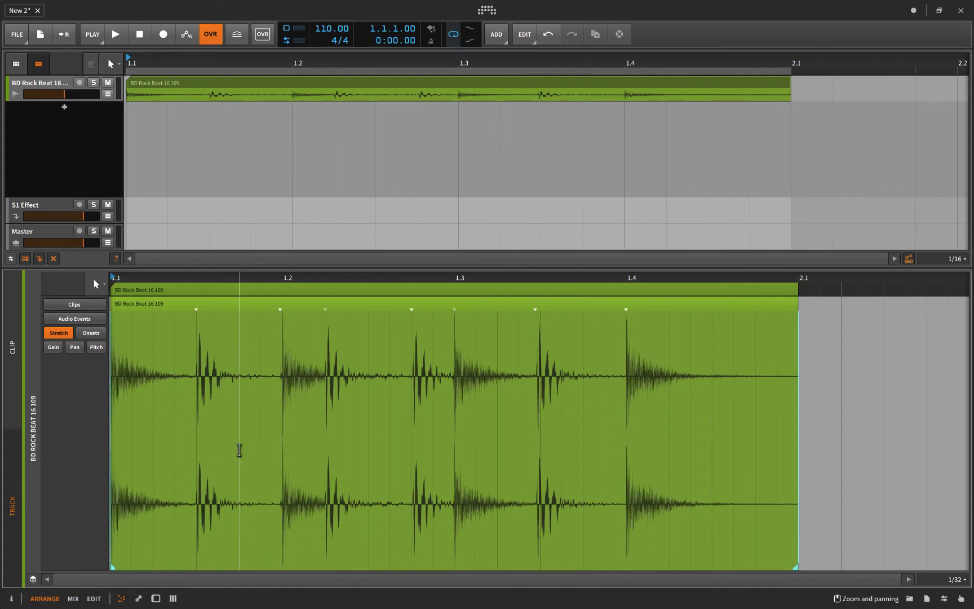
left_click(83, 333)
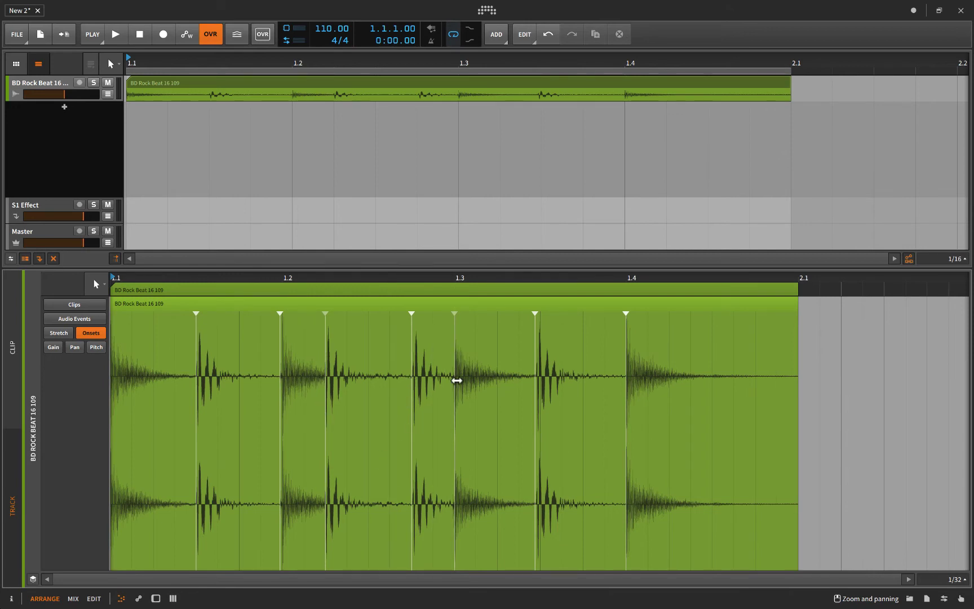
scroll(457, 415, "up", 10)
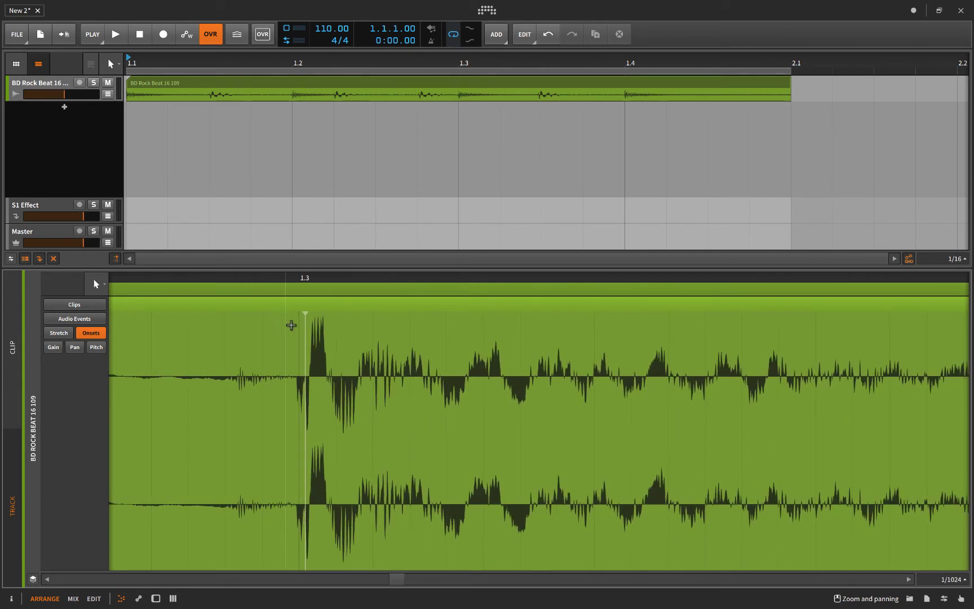
left_click_drag(306, 338, 296, 344)
scroll(296, 344, "left", 10)
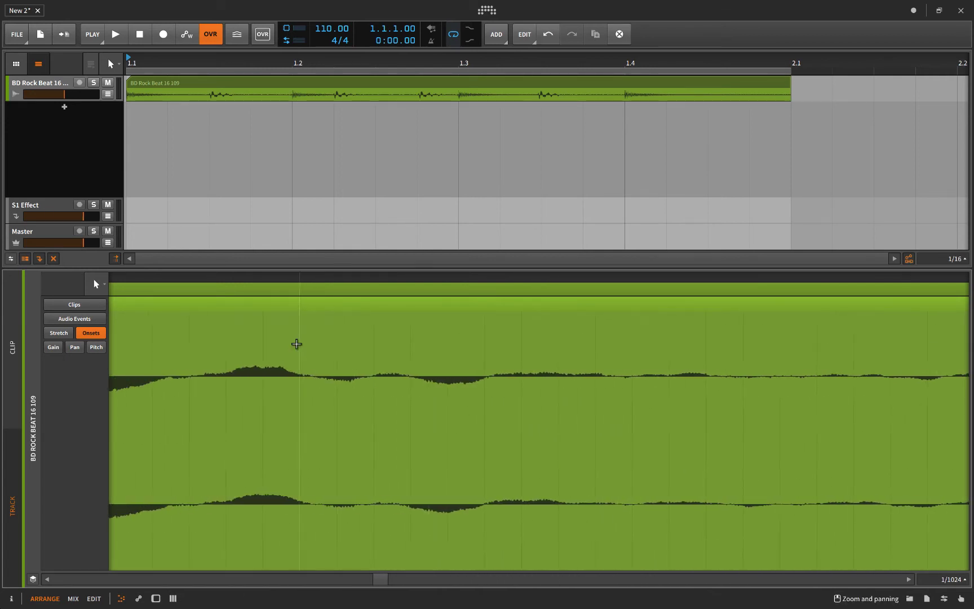
scroll(296, 344, "down", 10)
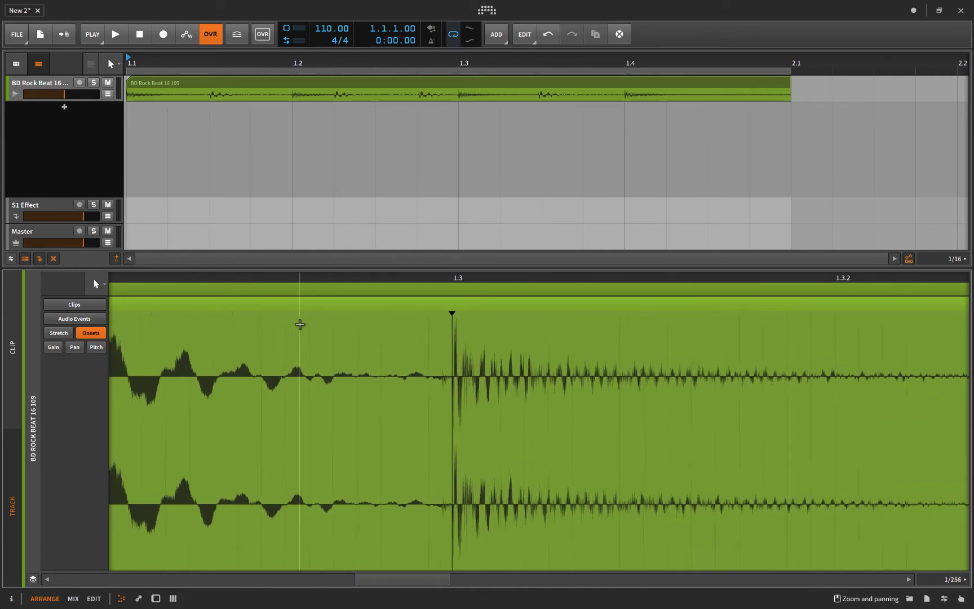
scroll(299, 324, "down", 5)
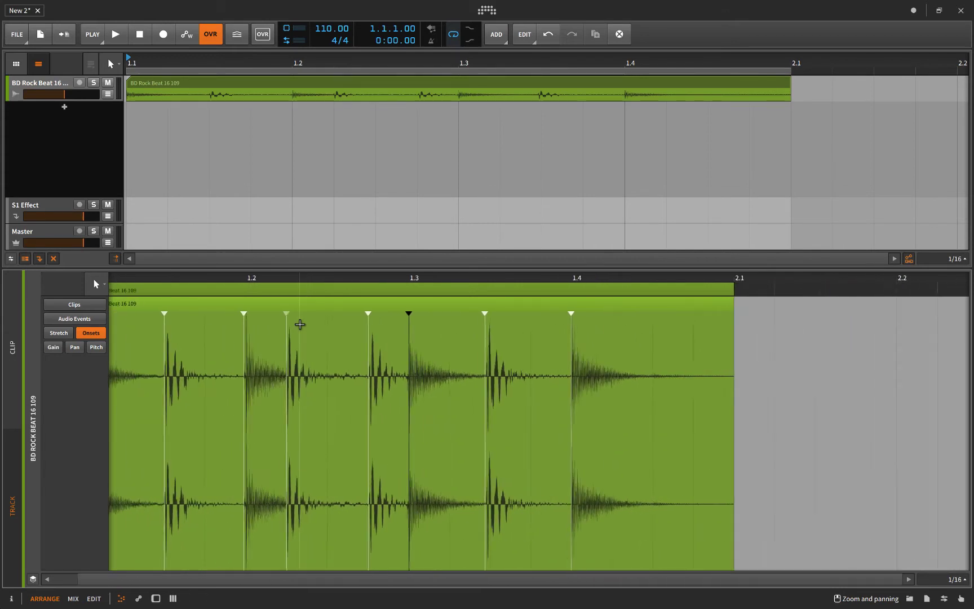
scroll(299, 324, "left", 1)
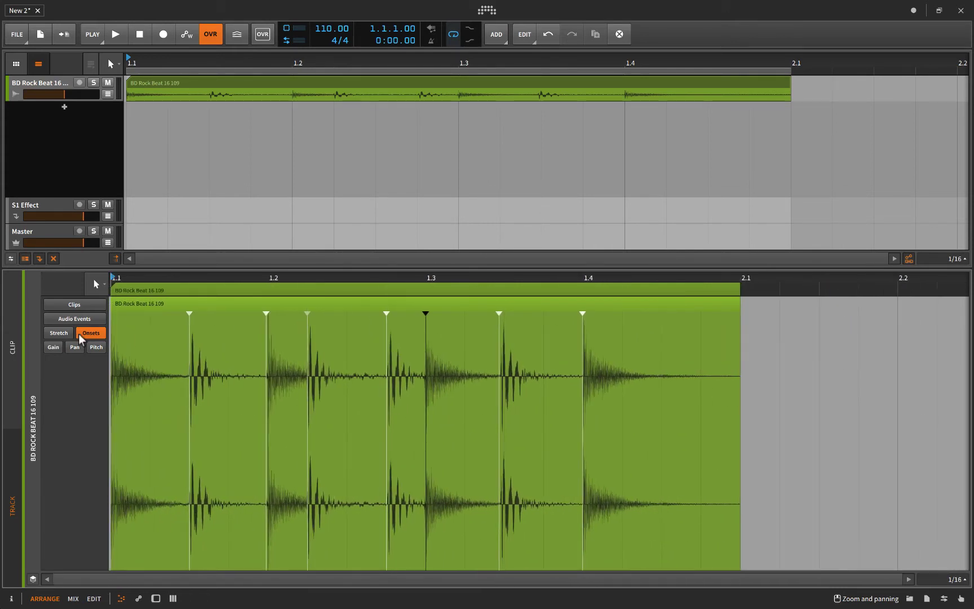
Switch the clip's detail editor to stretch markers, and add one at each of the seven onsets after the start without shifting the audio.
left_click(58, 333)
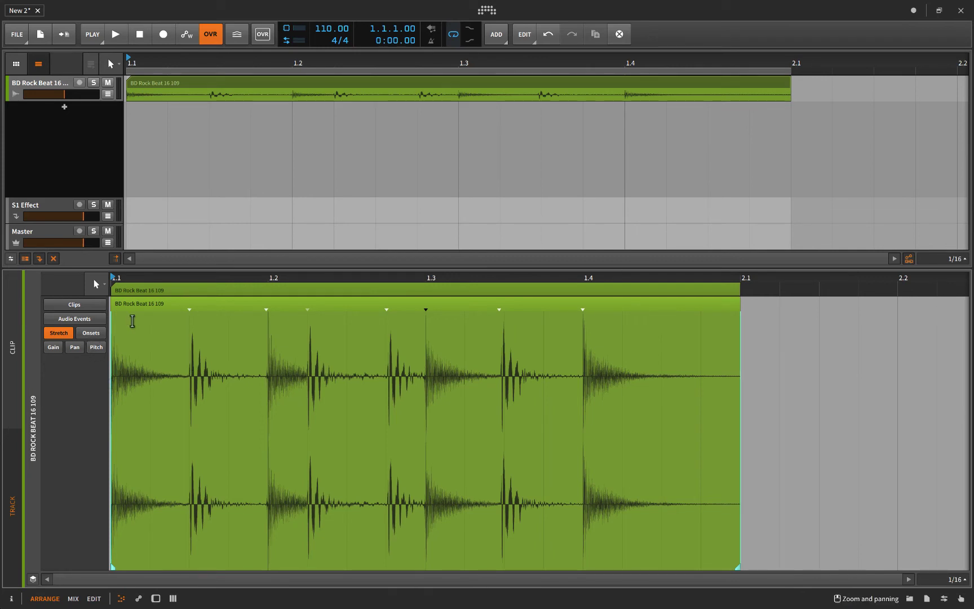
left_click(189, 565)
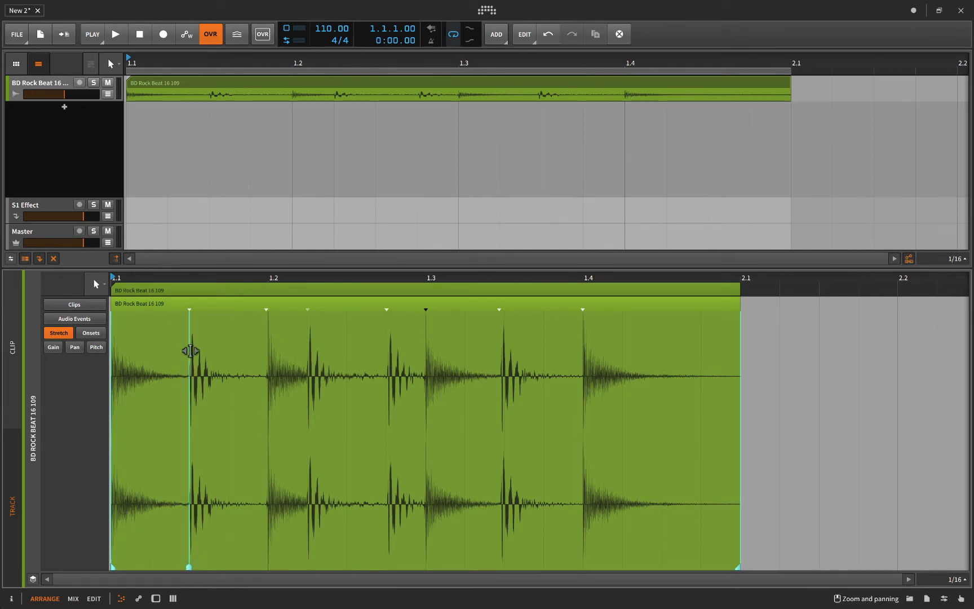
left_click(265, 566)
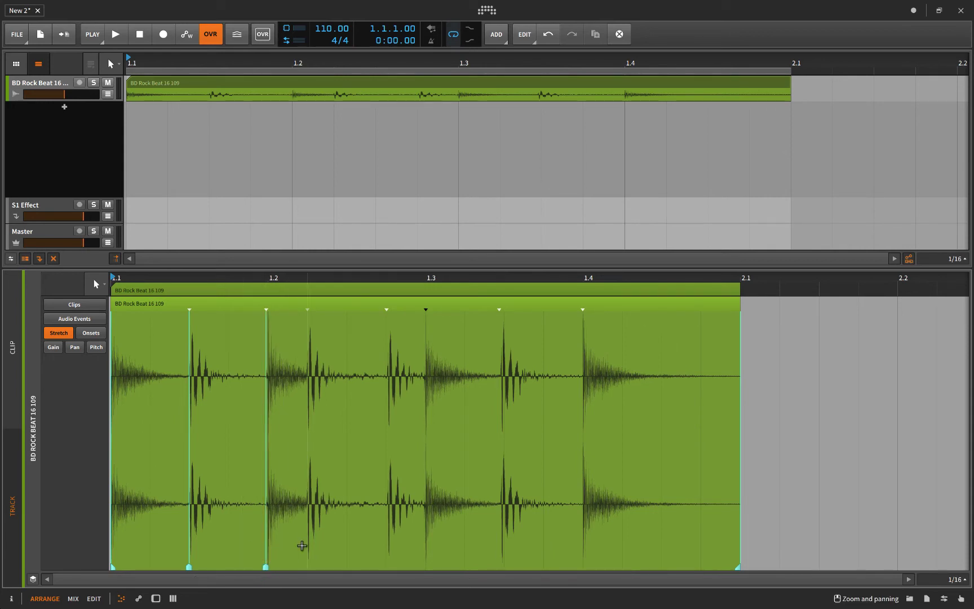
left_click(307, 567)
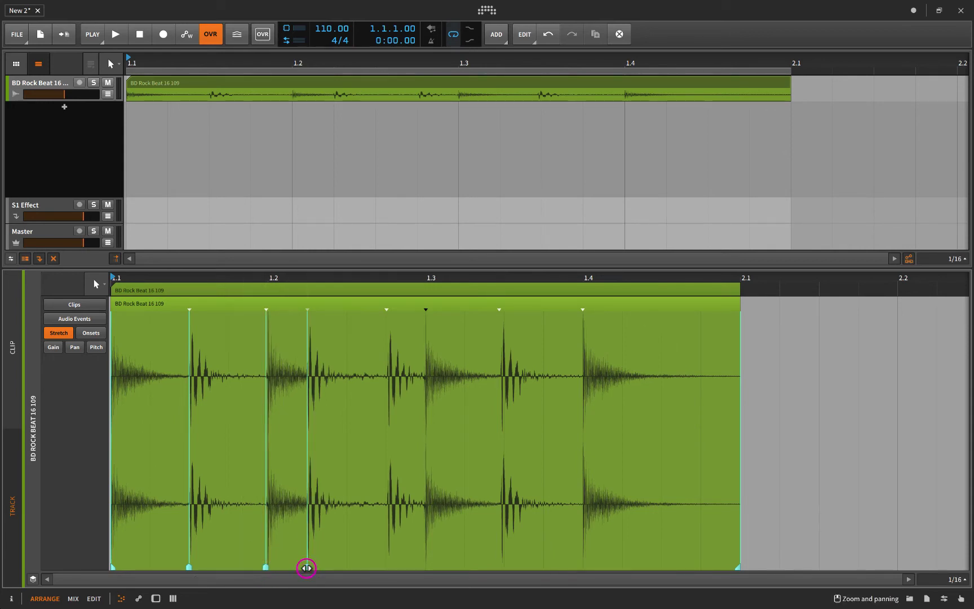
left_click(386, 567)
left_click(426, 567)
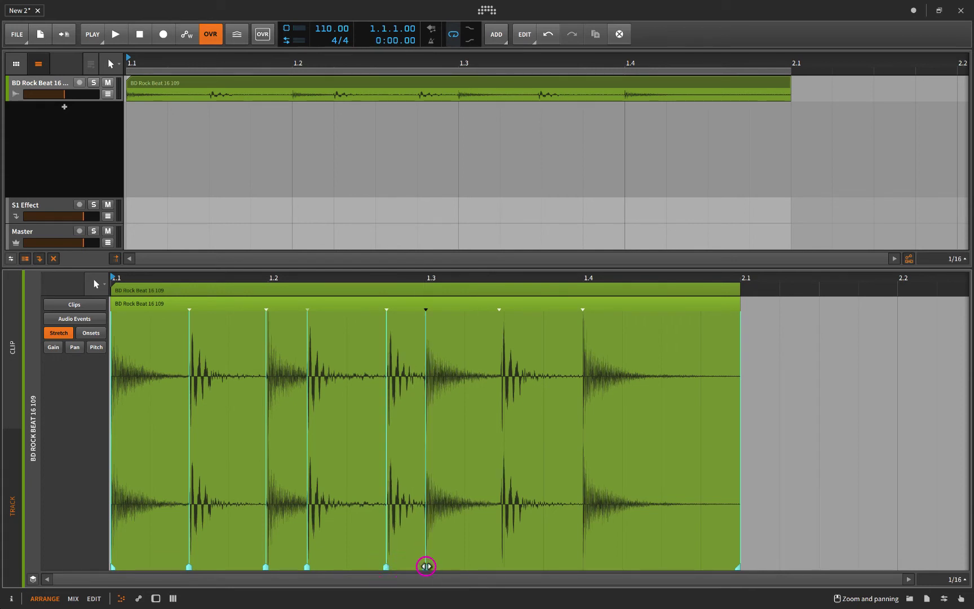
left_click(499, 566)
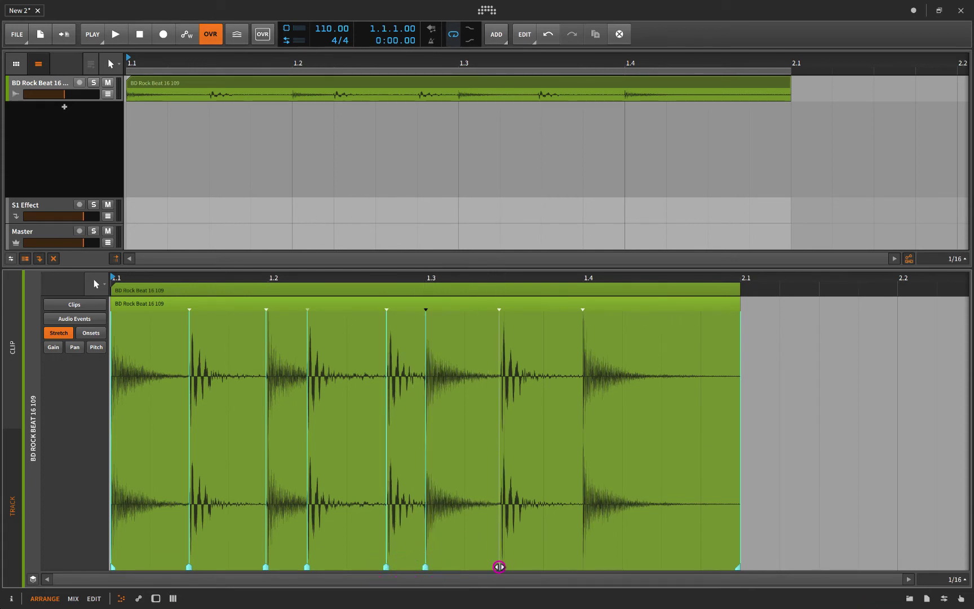
left_click(583, 567)
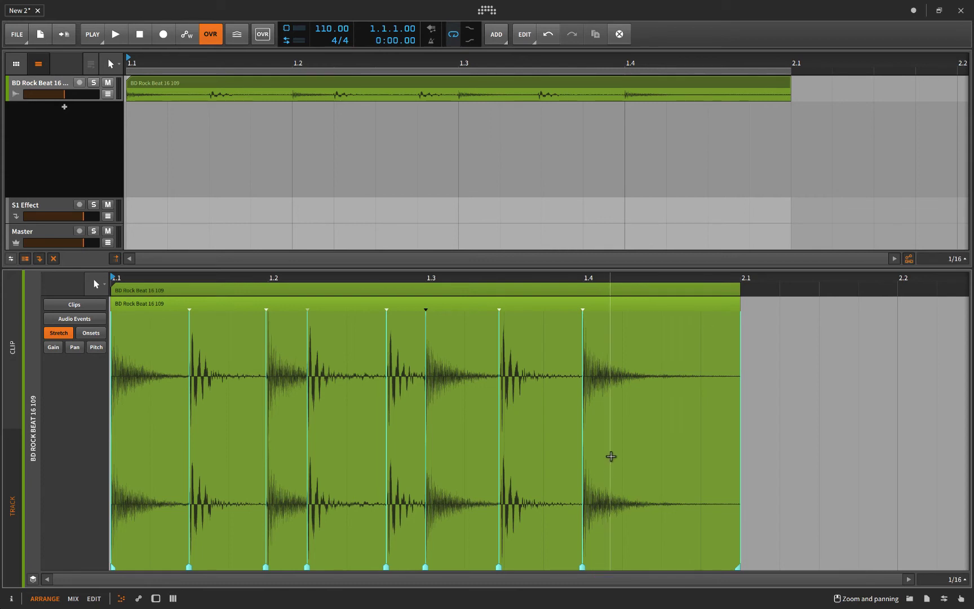
Check how many Drum Machine slices the clip with a marker on every onset would give at Beat Marker, and cancel.
left_click(247, 88)
right_click(241, 84)
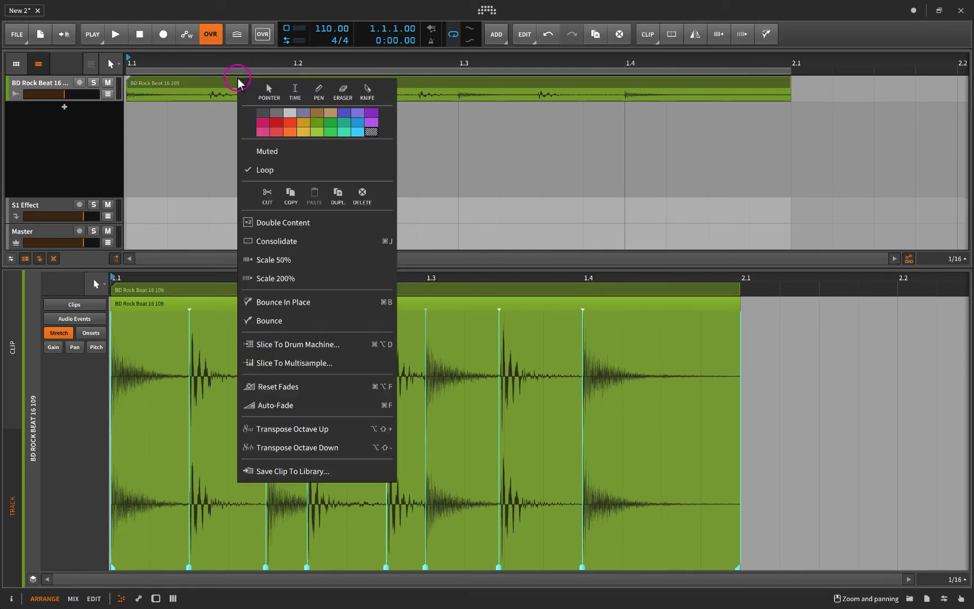
left_click(328, 341)
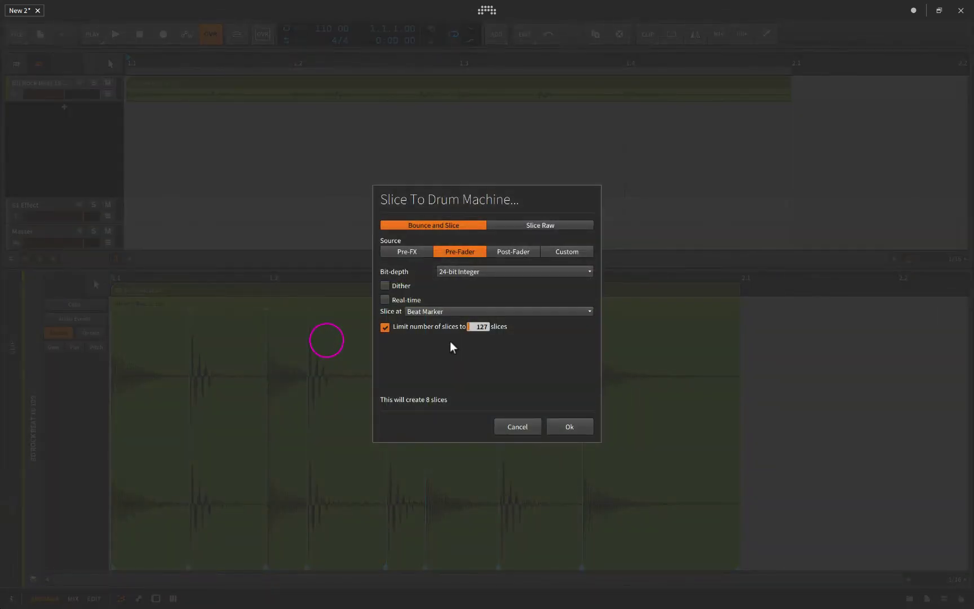
left_click(518, 426)
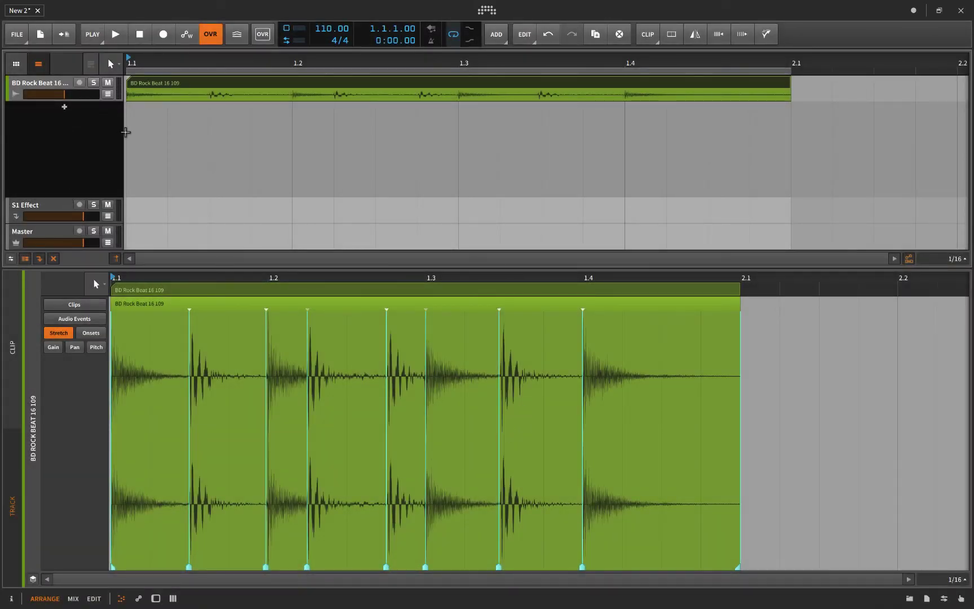
Undo the seven stretch markers added to the BD Rock Beat clip.
key("ctrl+z")
key("ctrl+z")
key("ctrl+z")
key("ctrl+z")
key("ctrl+z")
key("ctrl+z")
key("ctrl+z")
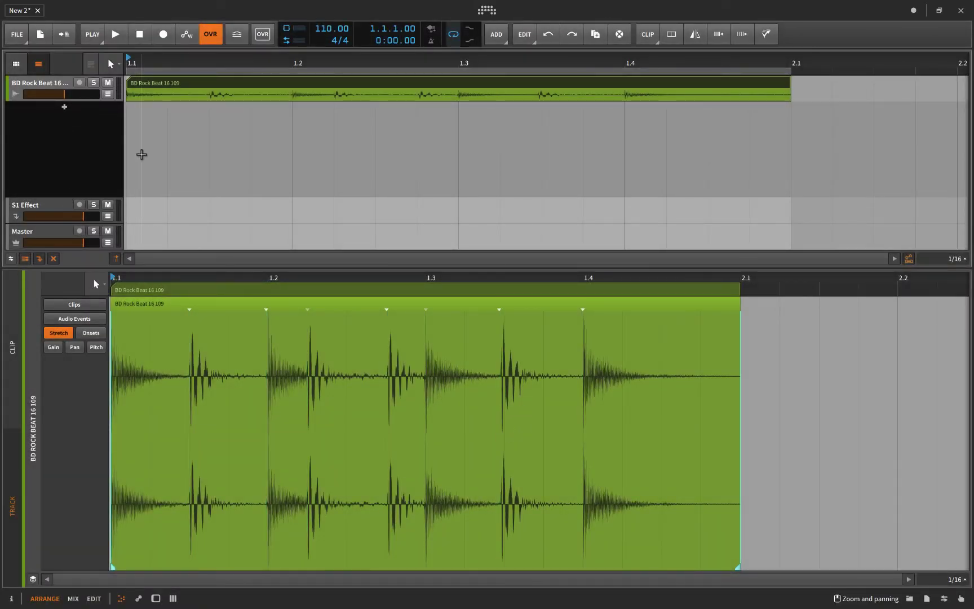
Shrink the detail editor, and slice the BD Rock Beat clip to a multisample at Onset, using Bounce and Slice with the Pre-Fader source.
left_click(60, 77)
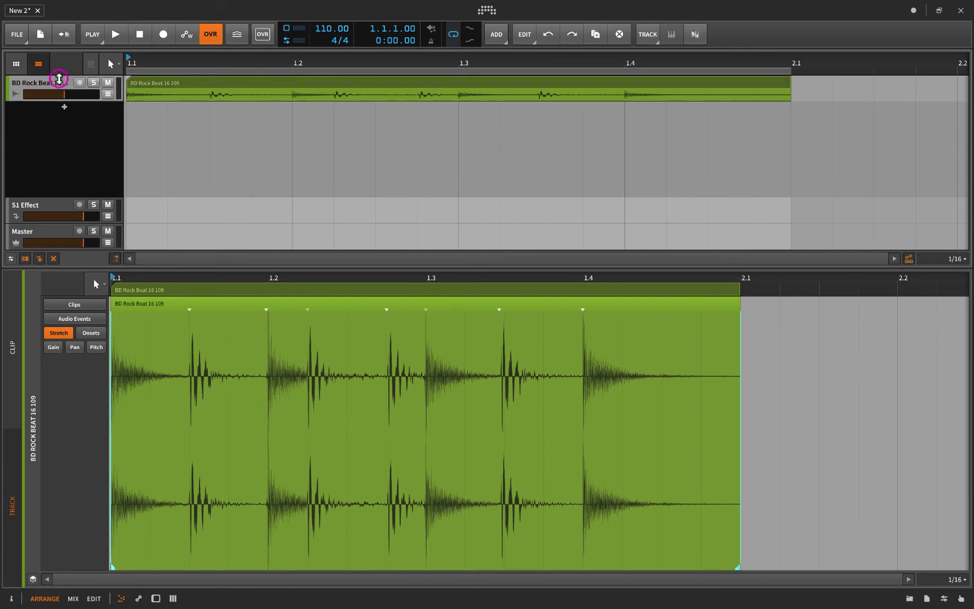
left_click_drag(198, 265, 199, 394)
left_click(263, 82)
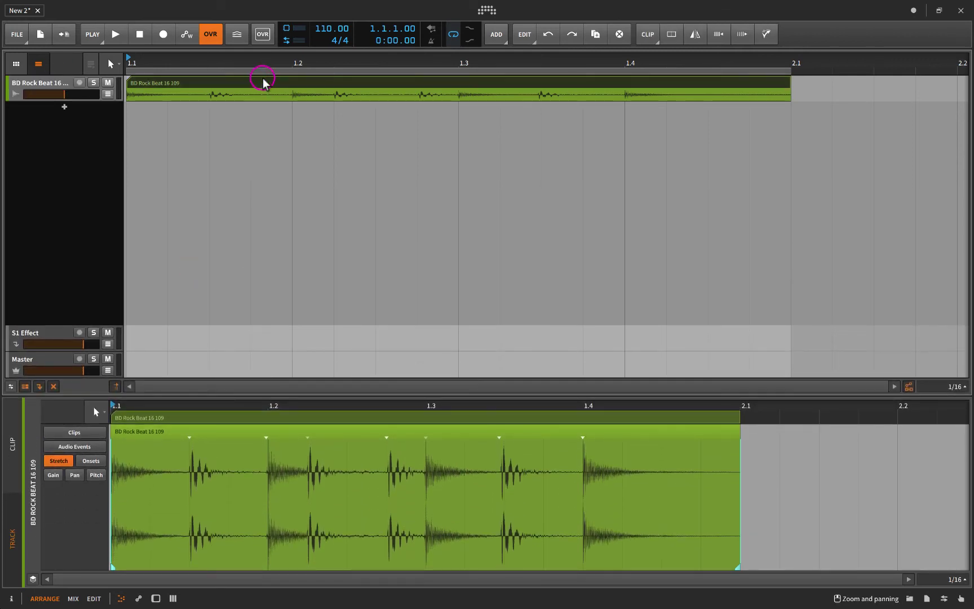
right_click(265, 82)
left_click(311, 361)
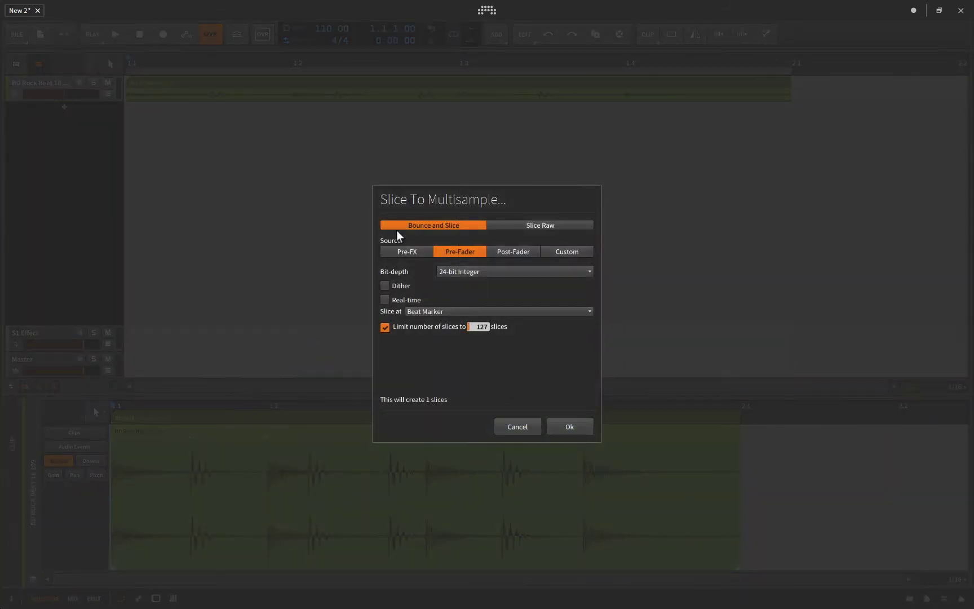
left_click(412, 314)
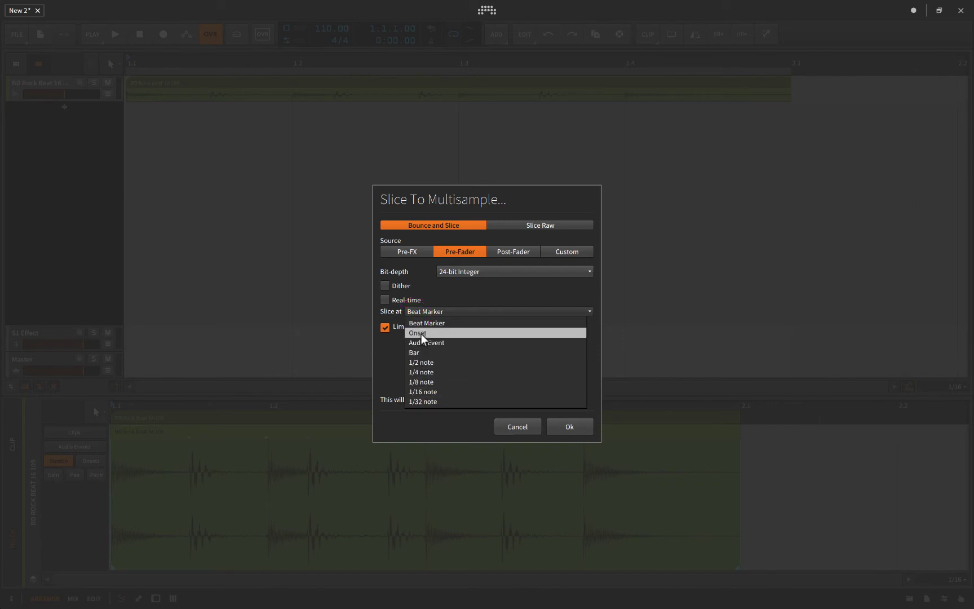
left_click(414, 333)
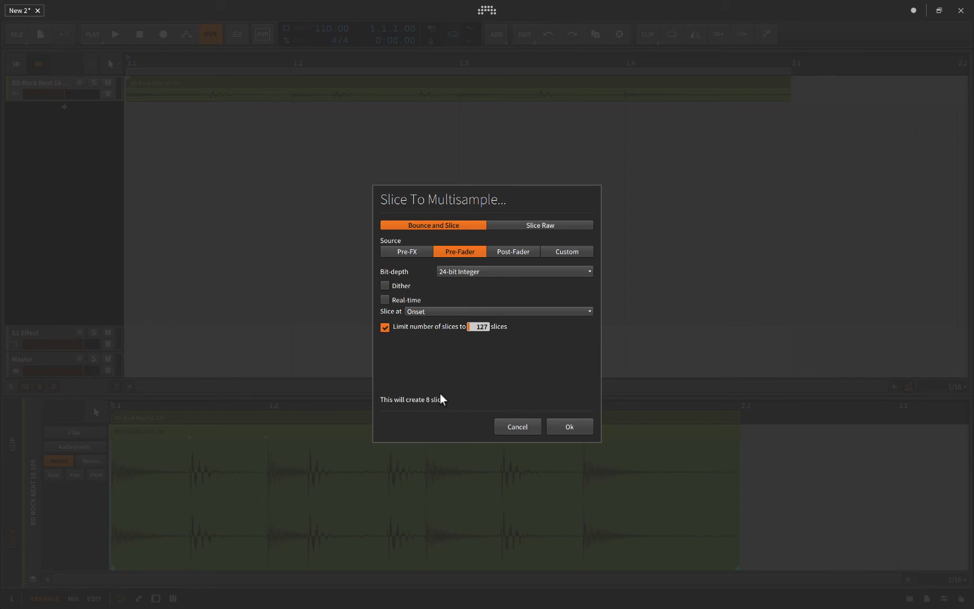
left_click(571, 428)
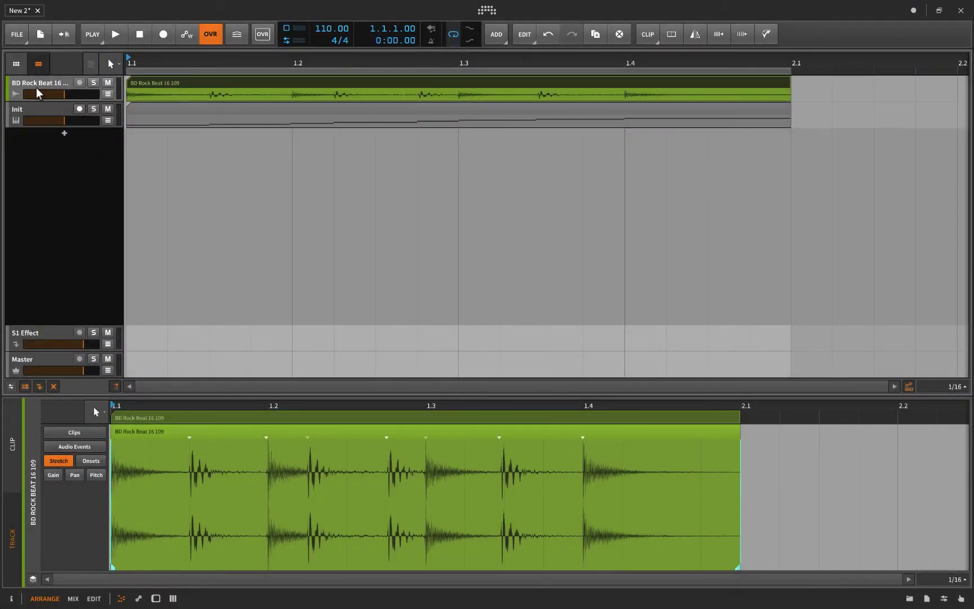
Show the new Init track's Sampler device, and open its slices in the Multisample Editor.
left_click(40, 107)
key("d")
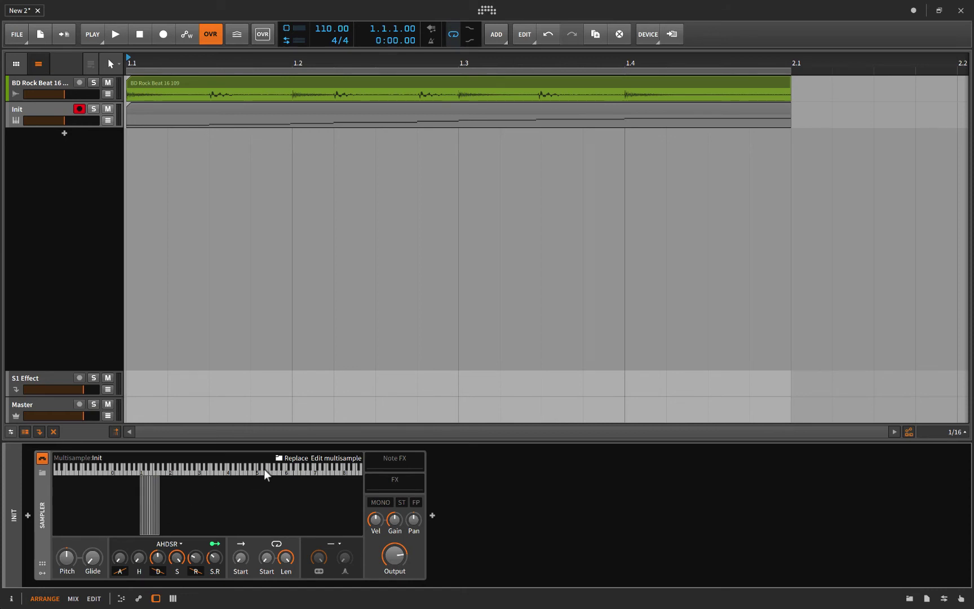
left_click(322, 458)
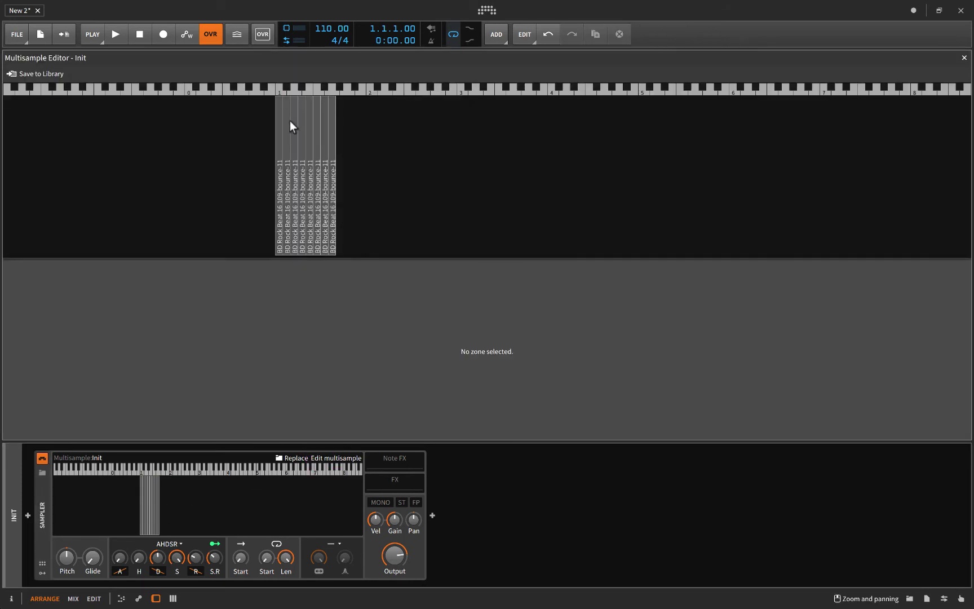
Inspect the sample ranges of the first and last slice zones in the Multisample Editor, and close the editor.
left_click(278, 101)
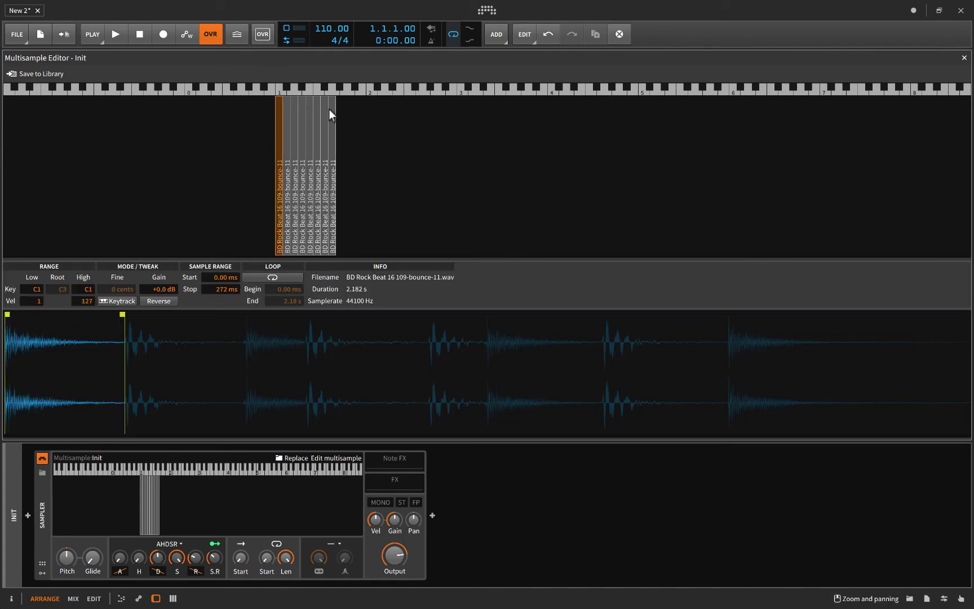
left_click(332, 110)
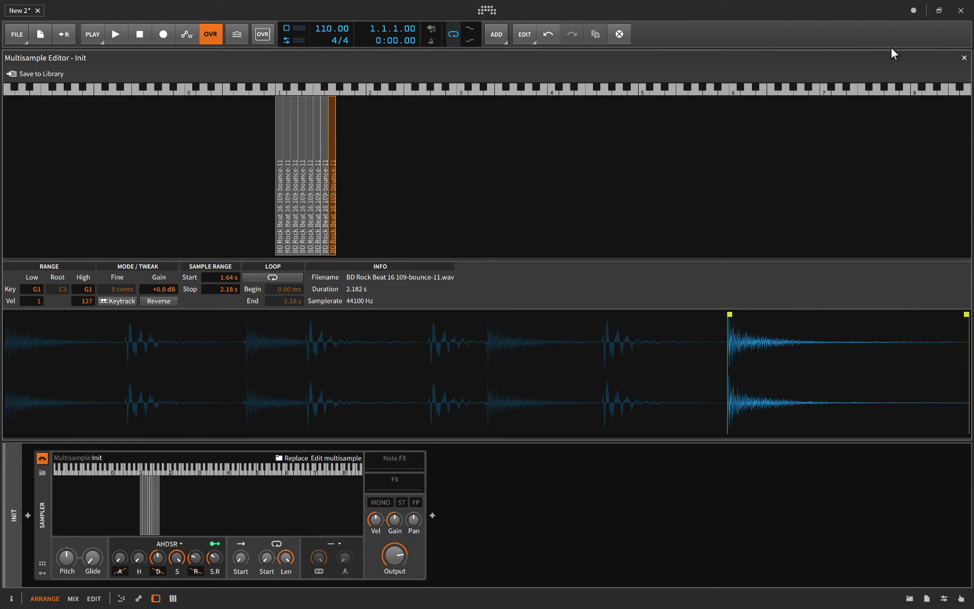
left_click(964, 58)
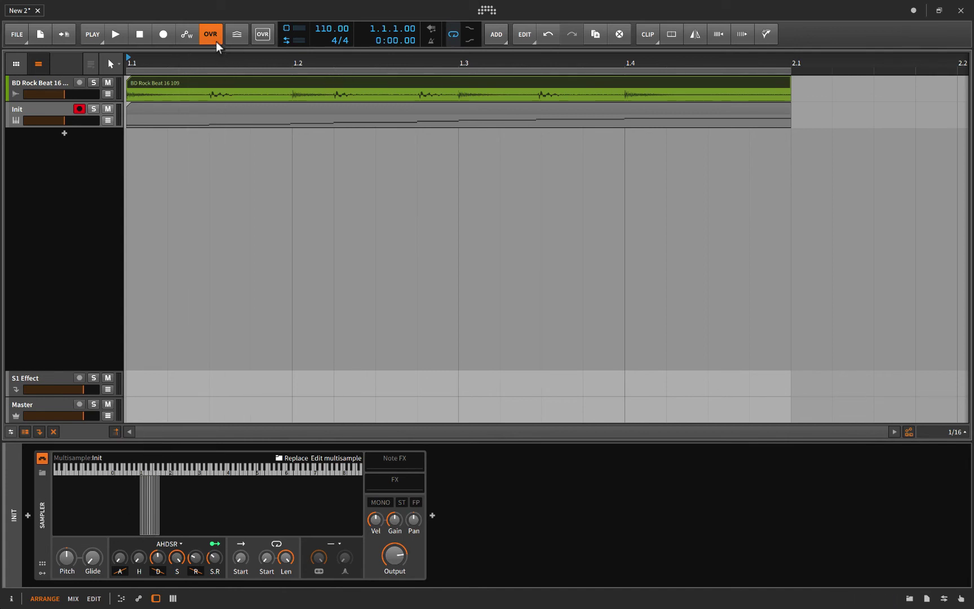
Review the slice point choices for slicing the BD Rock Beat clip to a multisample with Bounce and Slice, and cancel.
right_click(207, 86)
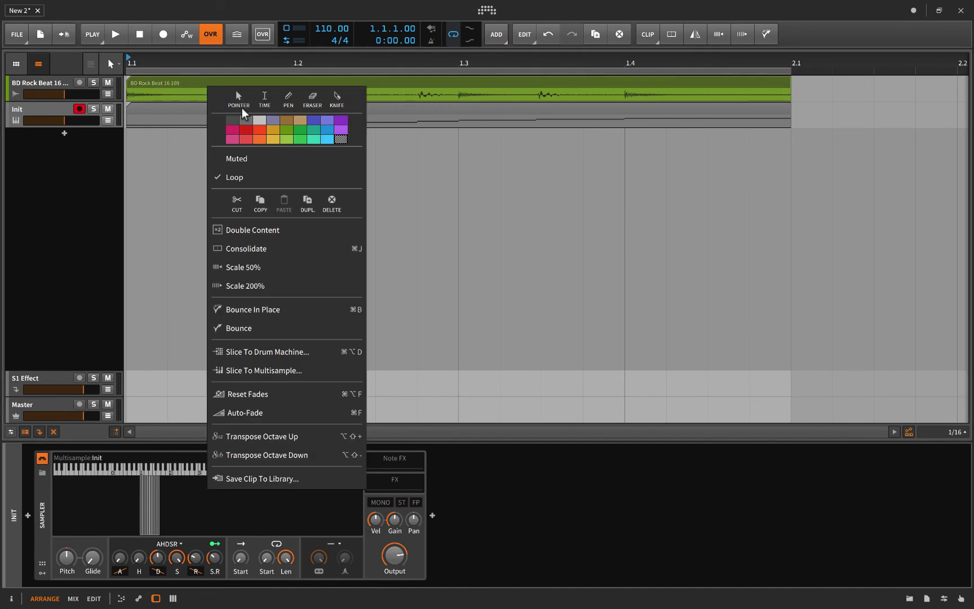
left_click(243, 370)
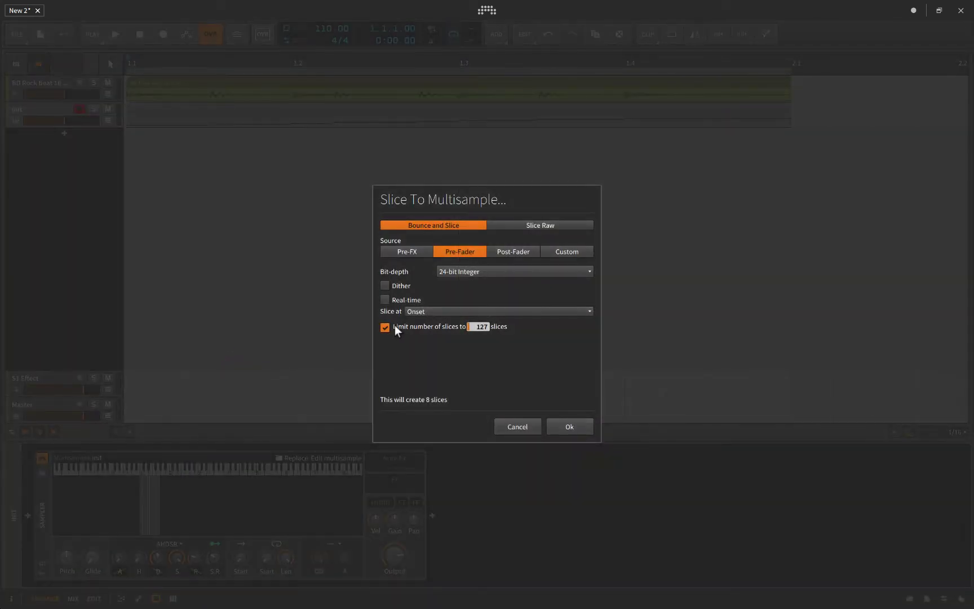
left_click(419, 313)
left_click(428, 418)
left_click(519, 427)
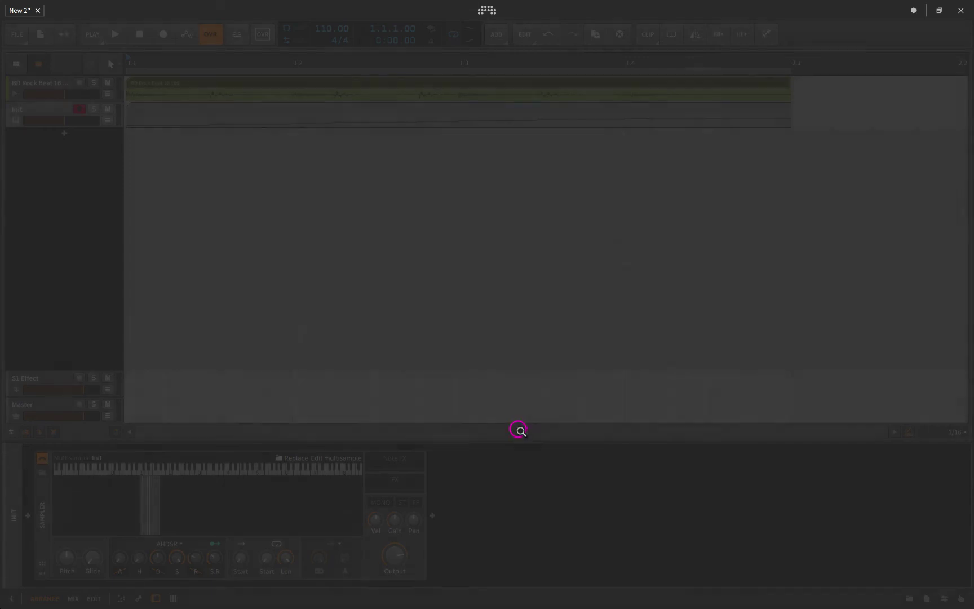
Delete the Init track with the sliced Sampler, and select the BD Rock Beat clip.
left_click(35, 109)
key("Delete")
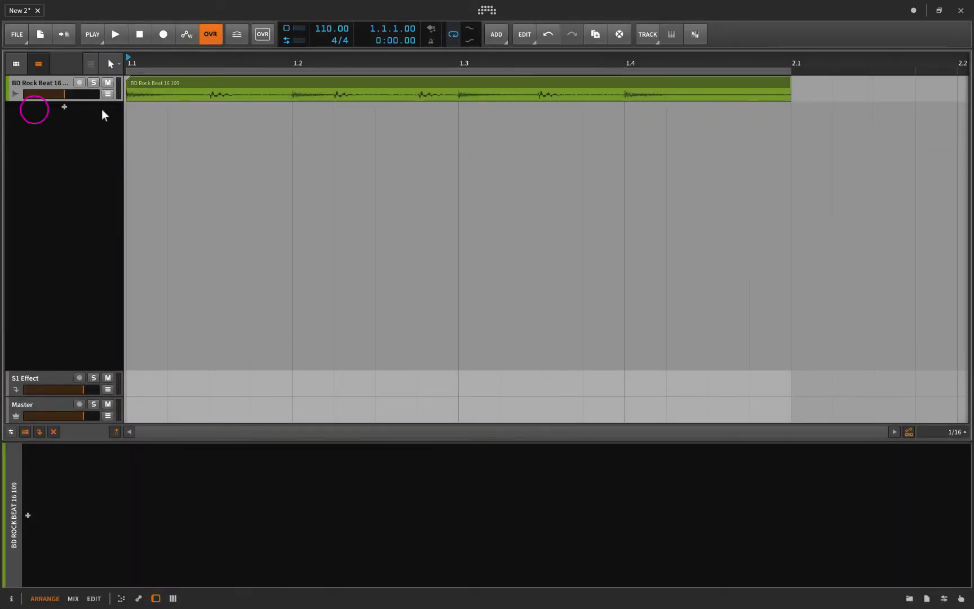
left_click(180, 88)
left_click(194, 73)
Check the Slice Raw multisample options for the BD Rock Beat clip at Onset and Audio Event, and cancel.
right_click(197, 81)
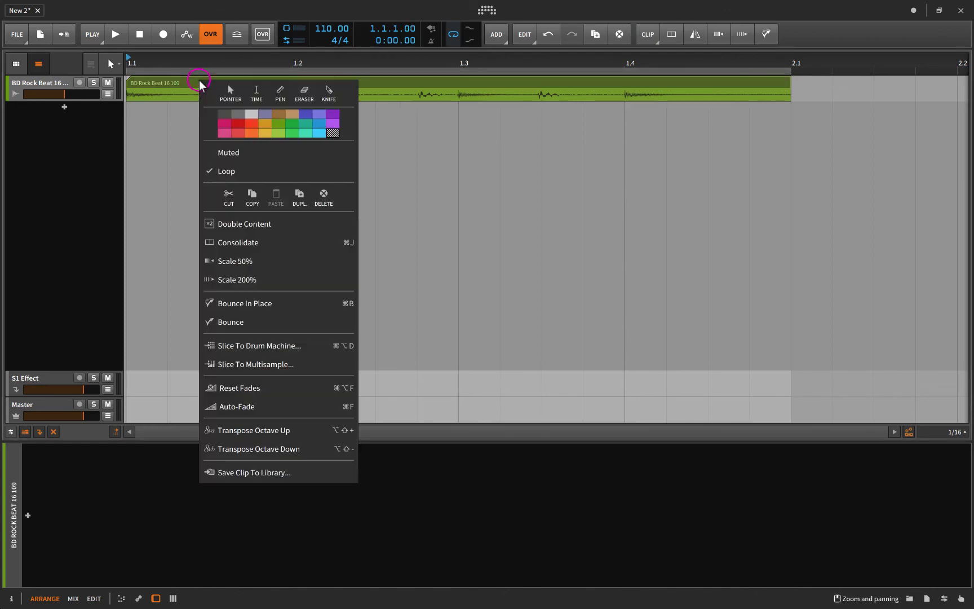
left_click(297, 367)
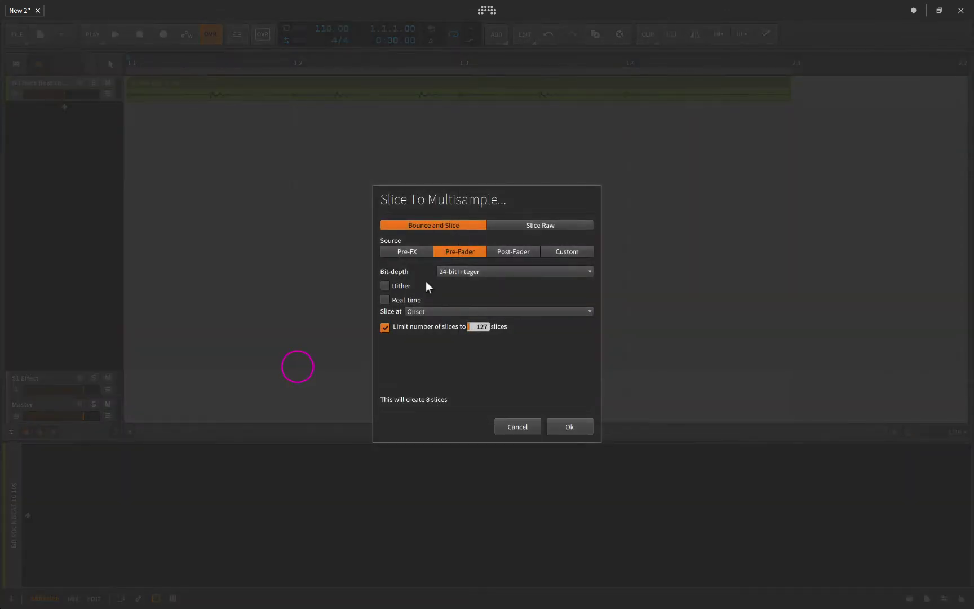
left_click(522, 226)
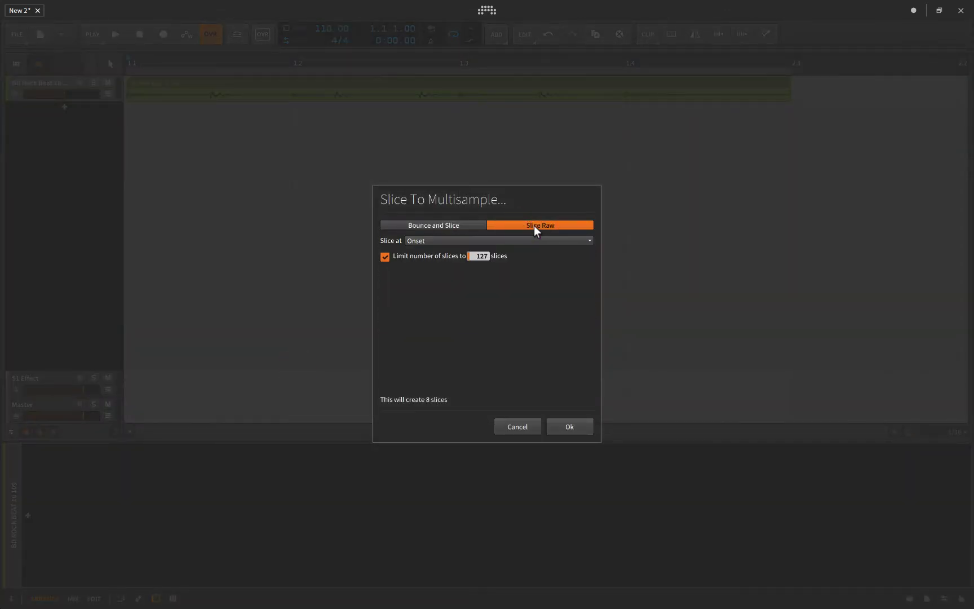
left_click(407, 241)
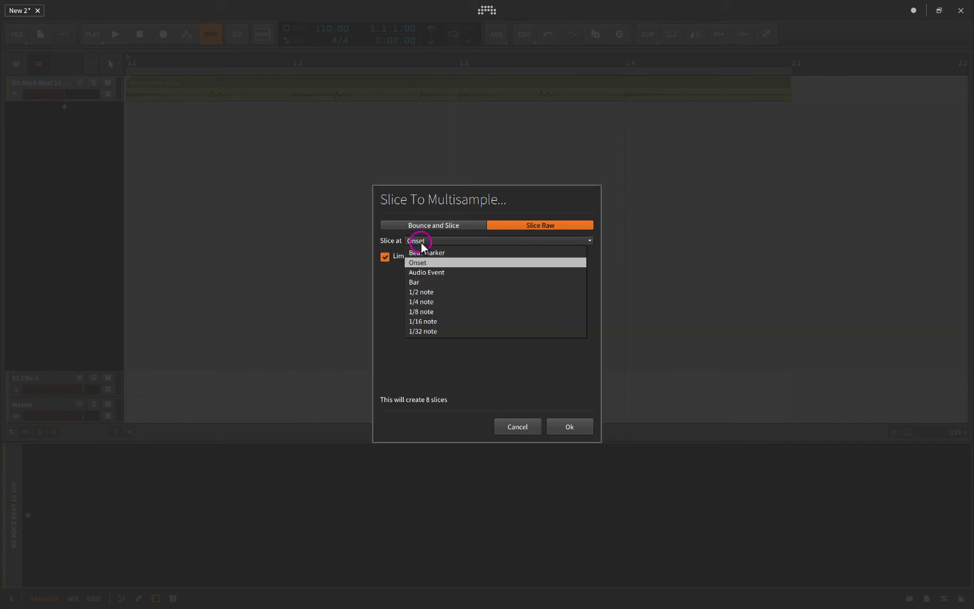
left_click(415, 262)
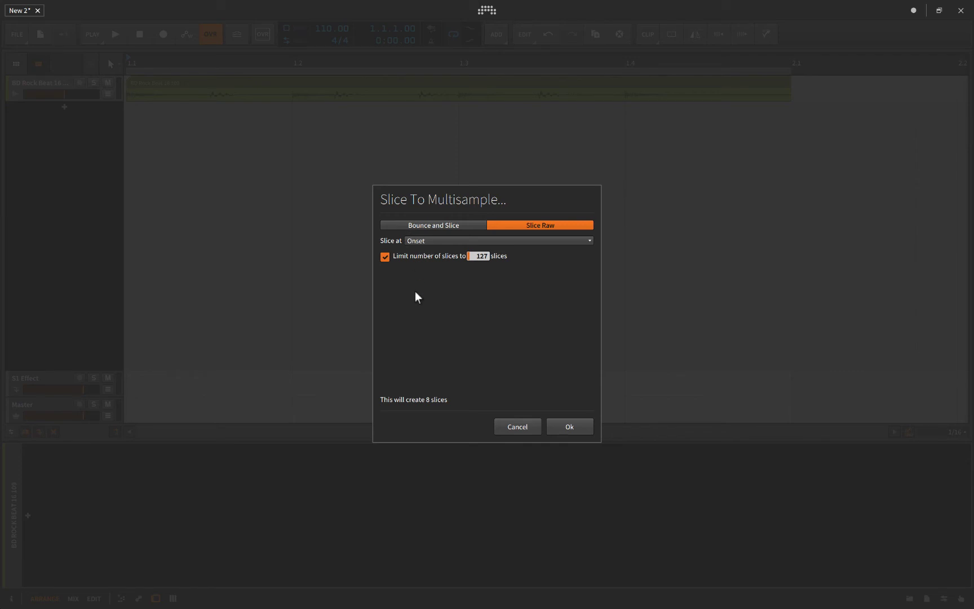
left_click(422, 241)
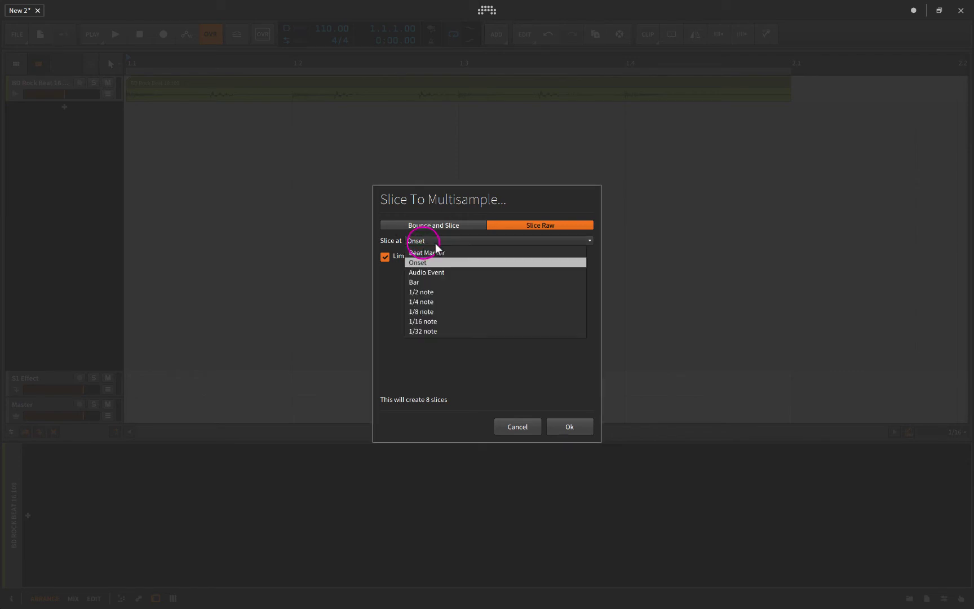
left_click(423, 270)
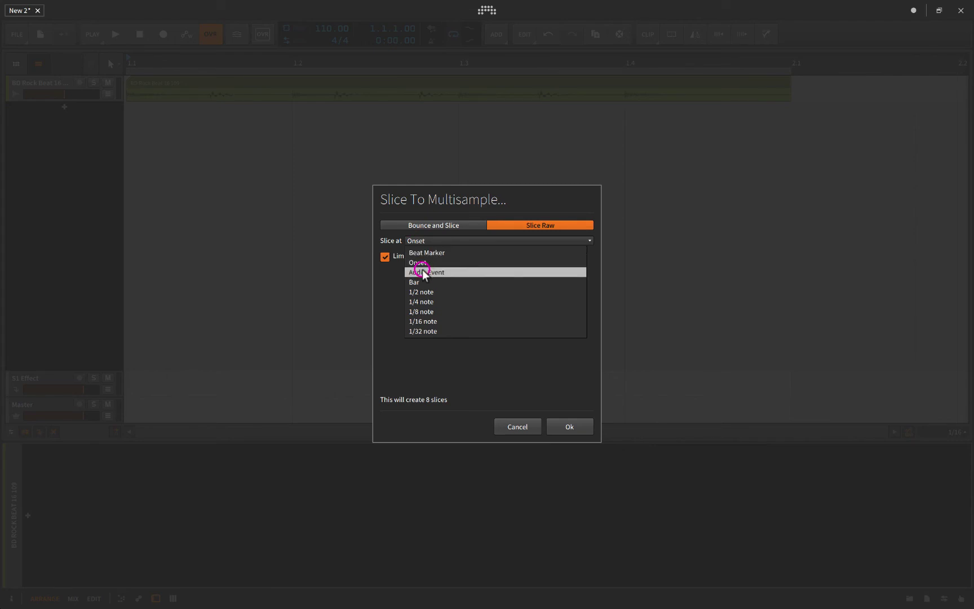
left_click(433, 240)
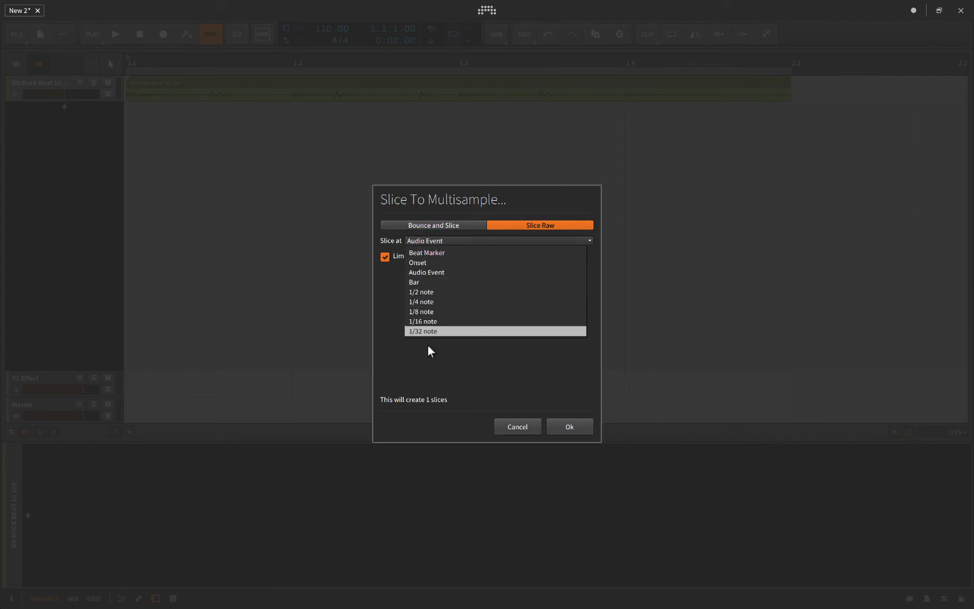
left_click(390, 287)
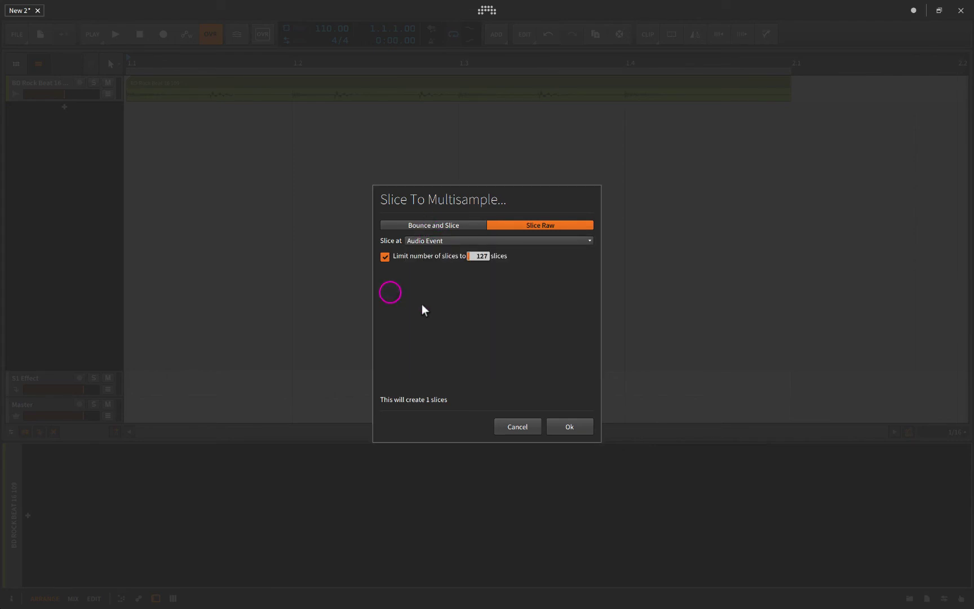
left_click(515, 426)
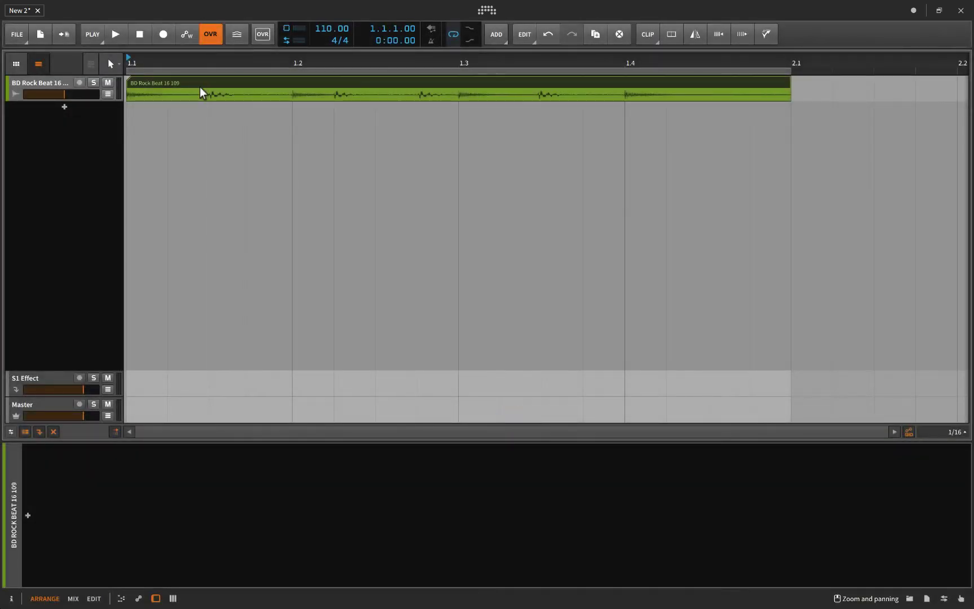
Show the BD Rock Beat clip's inspector, try the Raw playback mode, and set the mode to Stretch HD.
key("i")
left_click(254, 87)
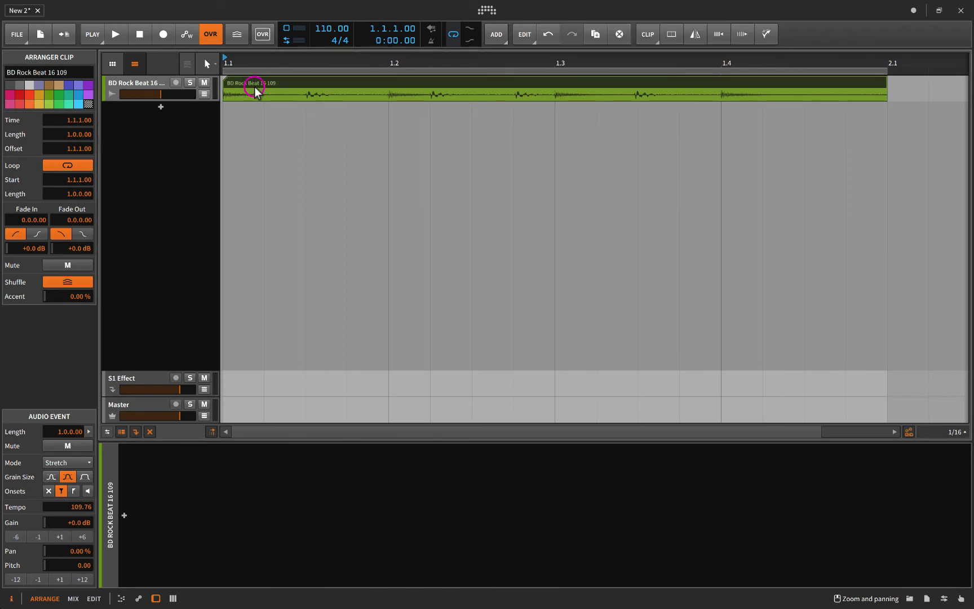
left_click(67, 462)
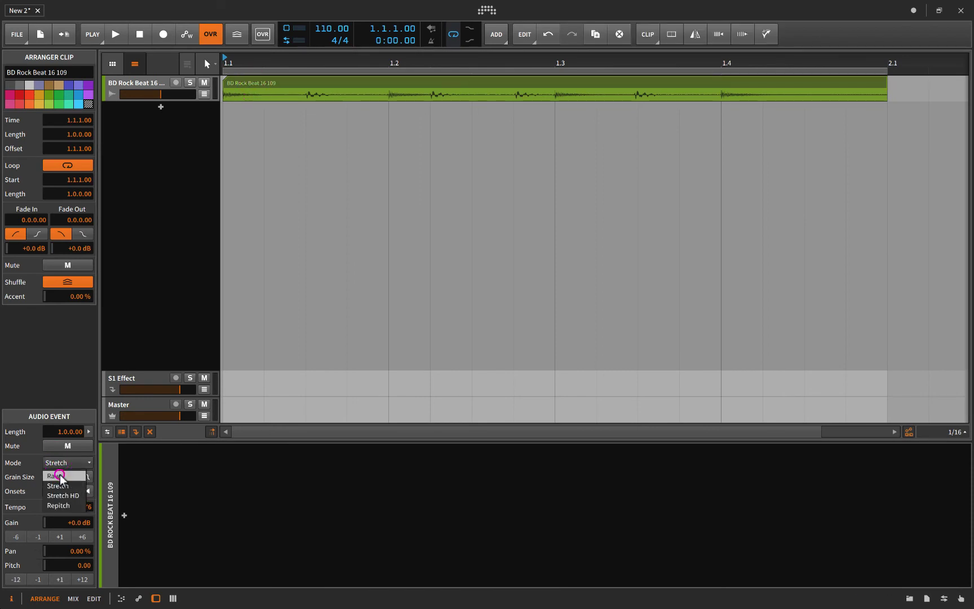
left_click(59, 477)
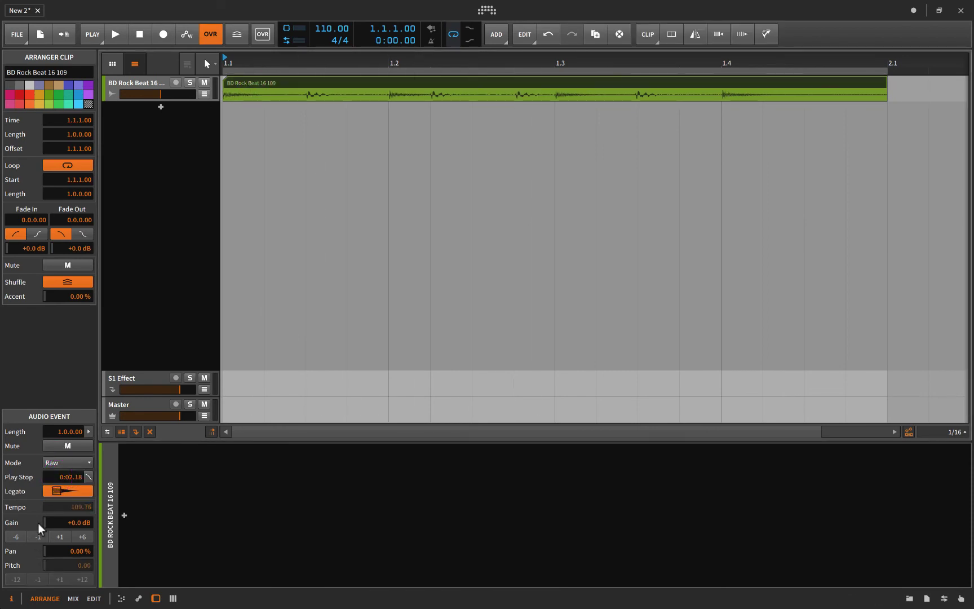
left_click(60, 463)
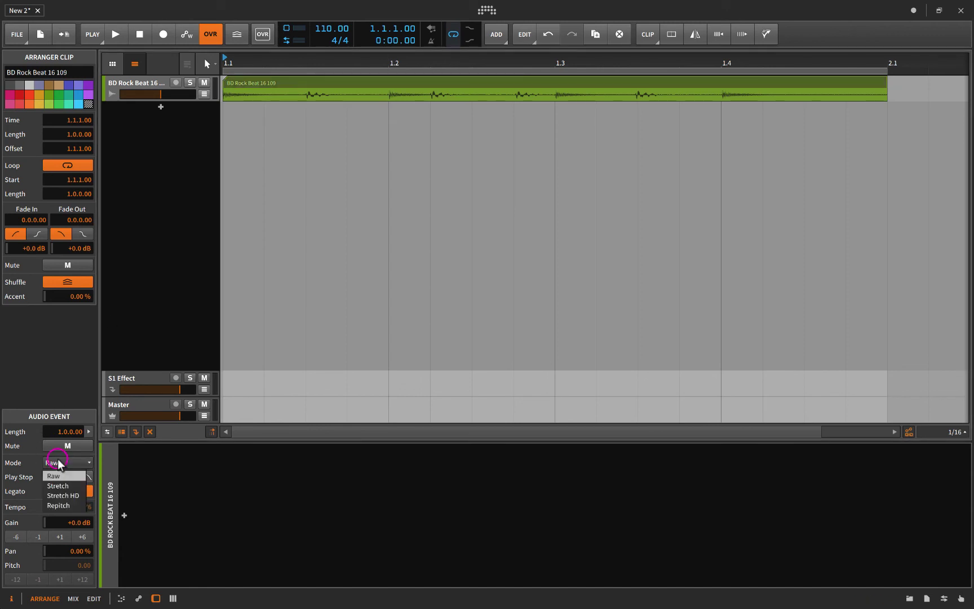
left_click(59, 495)
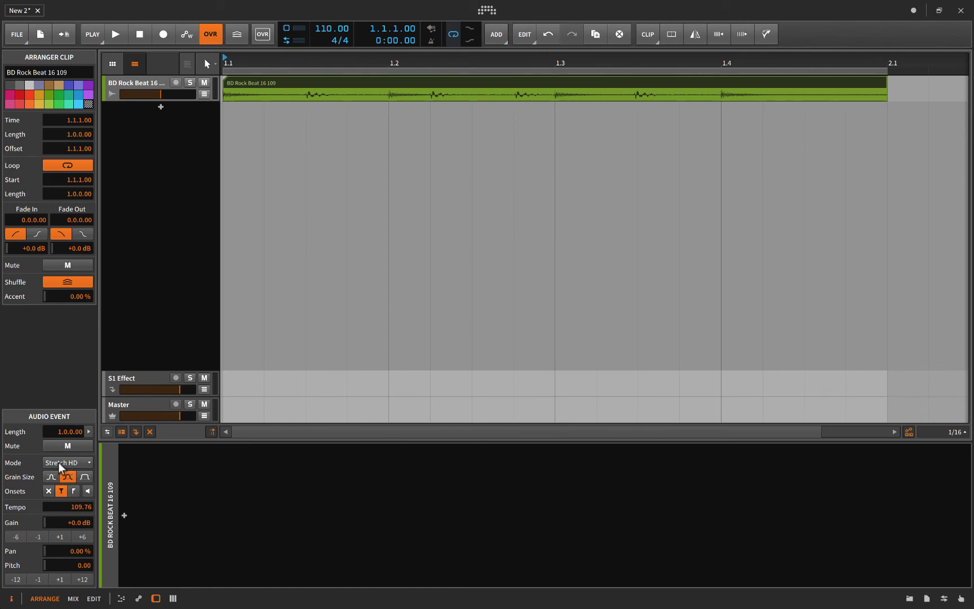
Check the Bounce and Slice multisample options for the Stretch HD clip with the Pre-FX source, and cancel.
right_click(271, 84)
left_click(313, 362)
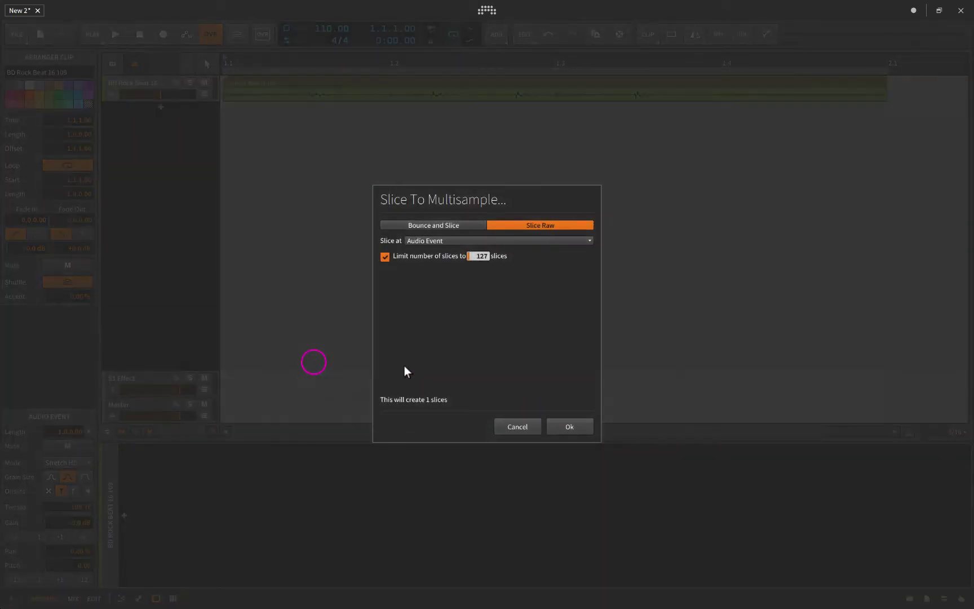
left_click(436, 221)
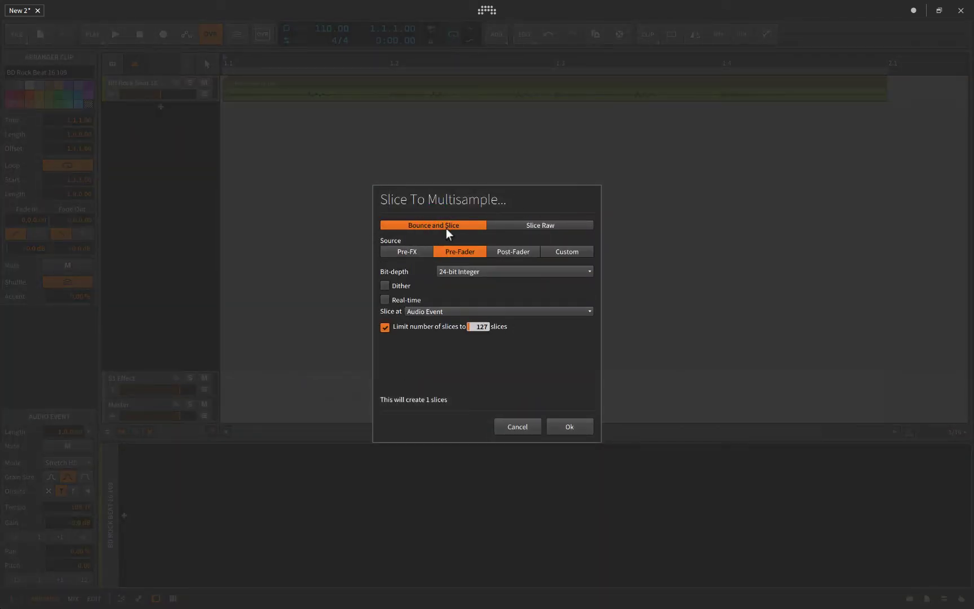
left_click(407, 253)
left_click(504, 426)
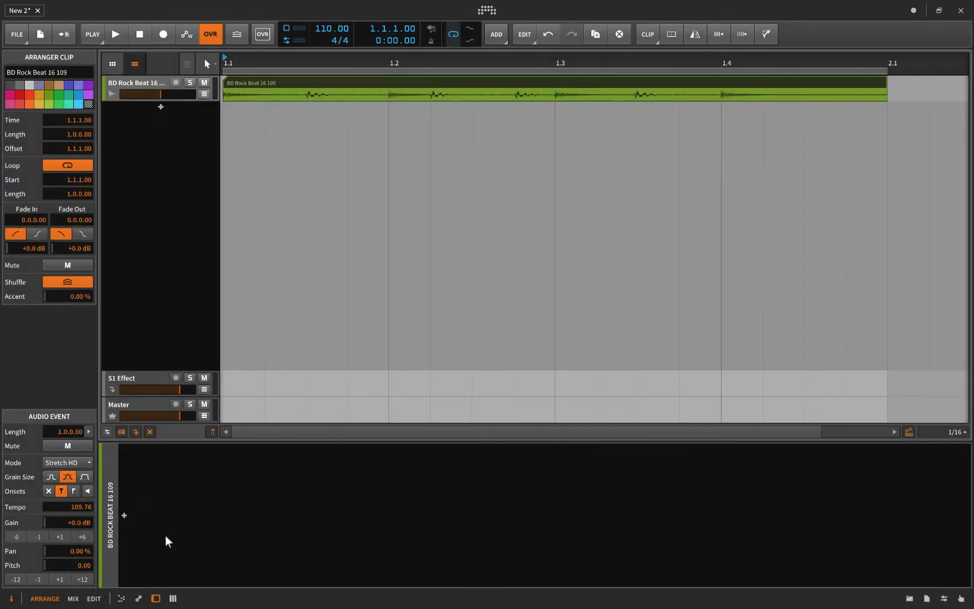
Compare the Pre-Fader and Post-Fader sources for slicing the clip to a multisample, and cancel.
right_click(319, 84)
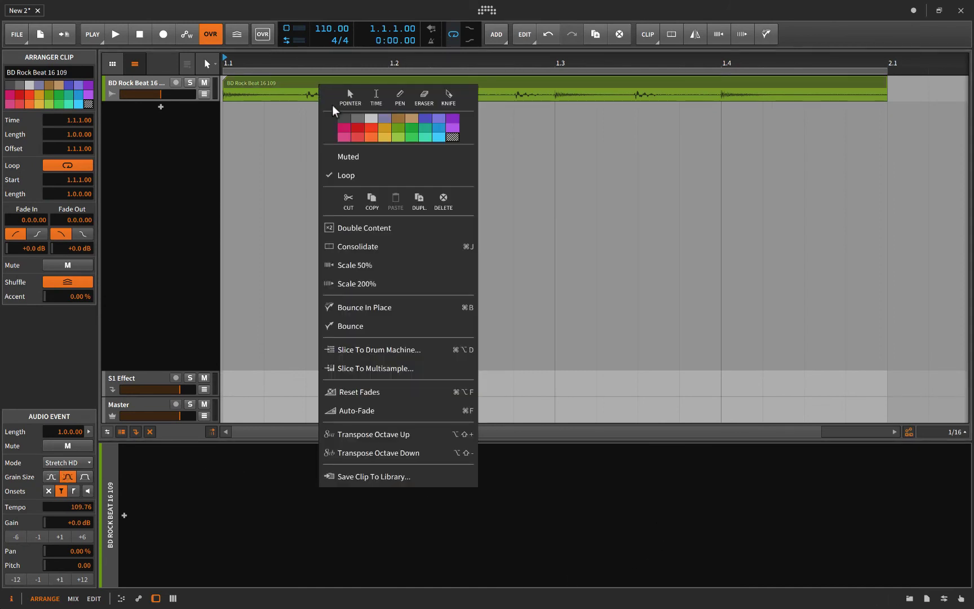
left_click(388, 368)
left_click(449, 254)
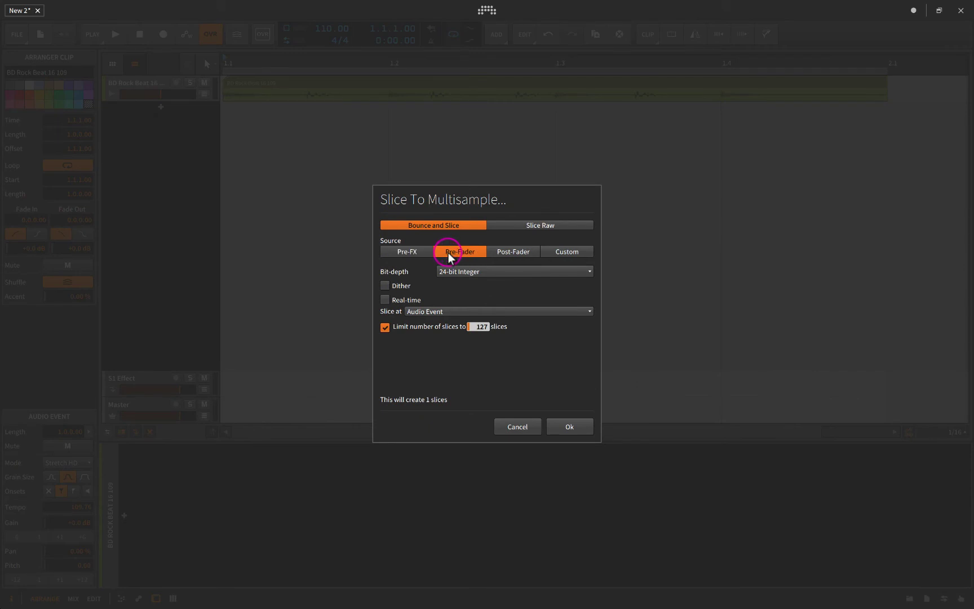
left_click(514, 253)
left_click(516, 427)
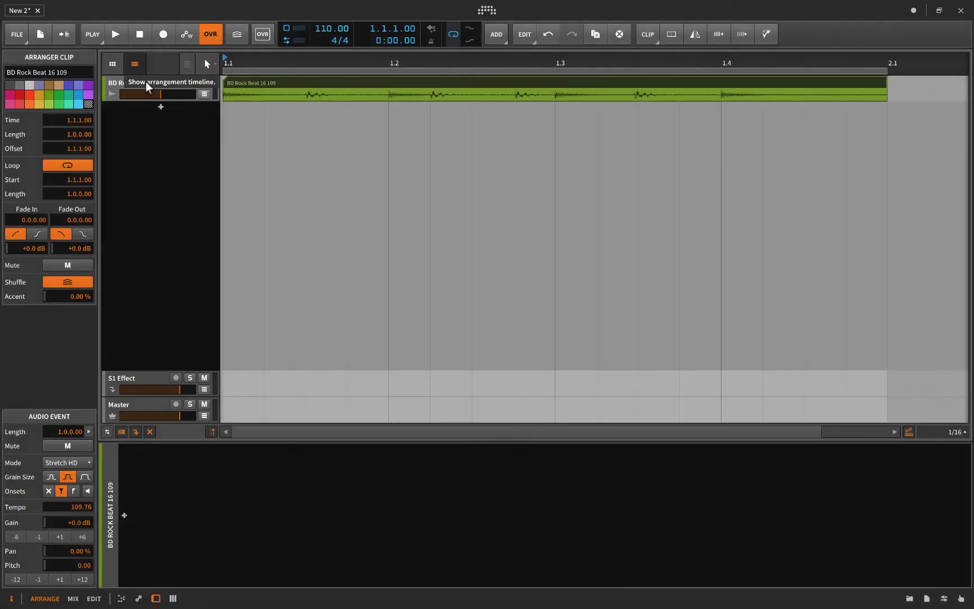
Lower the BD Rock Beat track's volume to about -10 dB, and insert Bitwig's Chorus device on the track.
left_click_drag(161, 94, 142, 94)
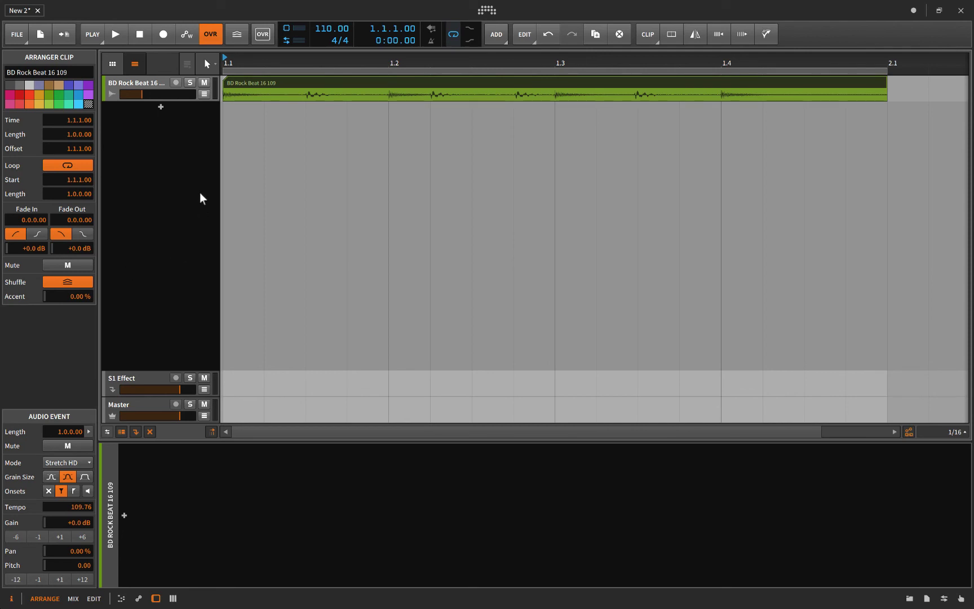
left_click(146, 90)
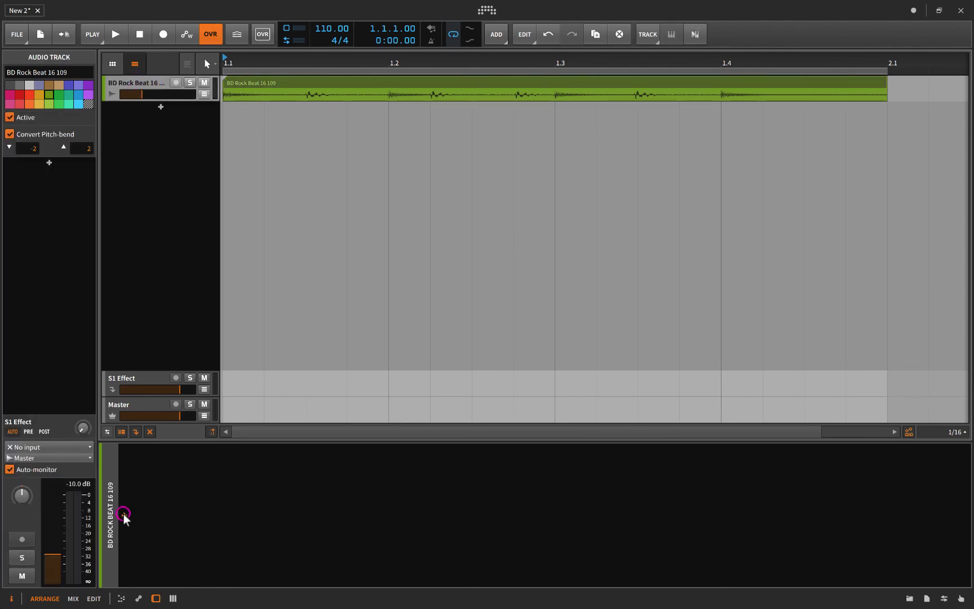
left_click(124, 515)
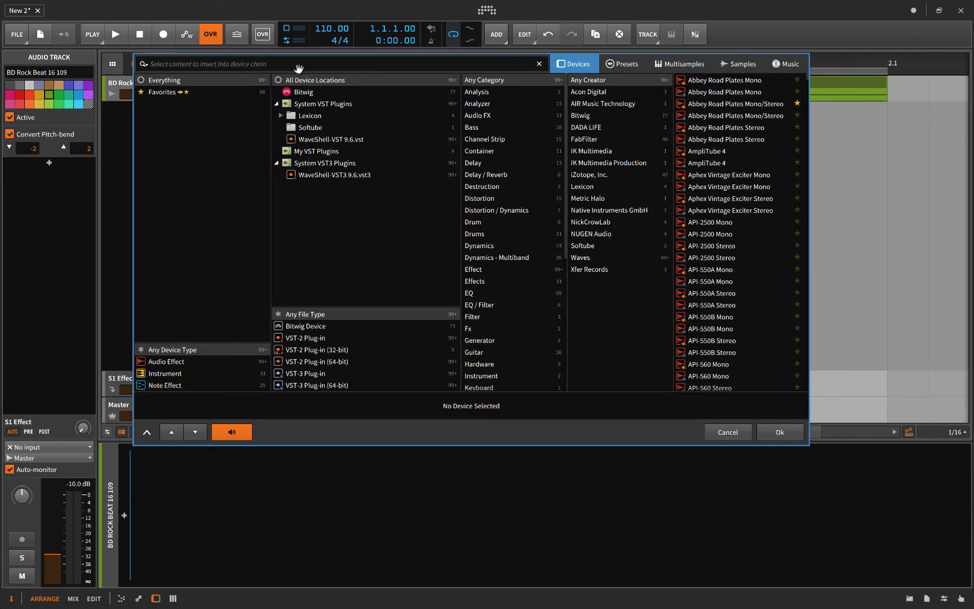
left_click(303, 92)
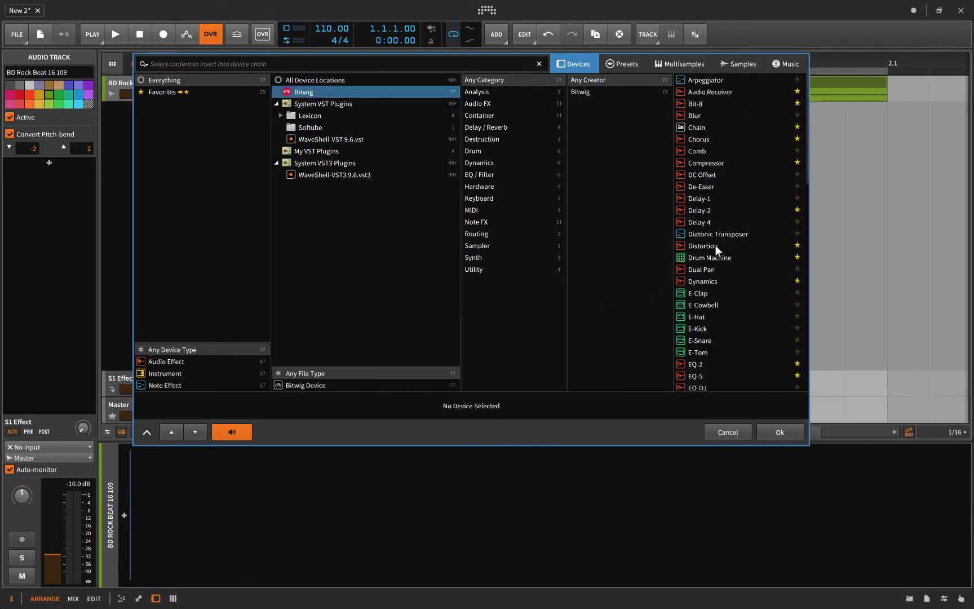
left_click(699, 139)
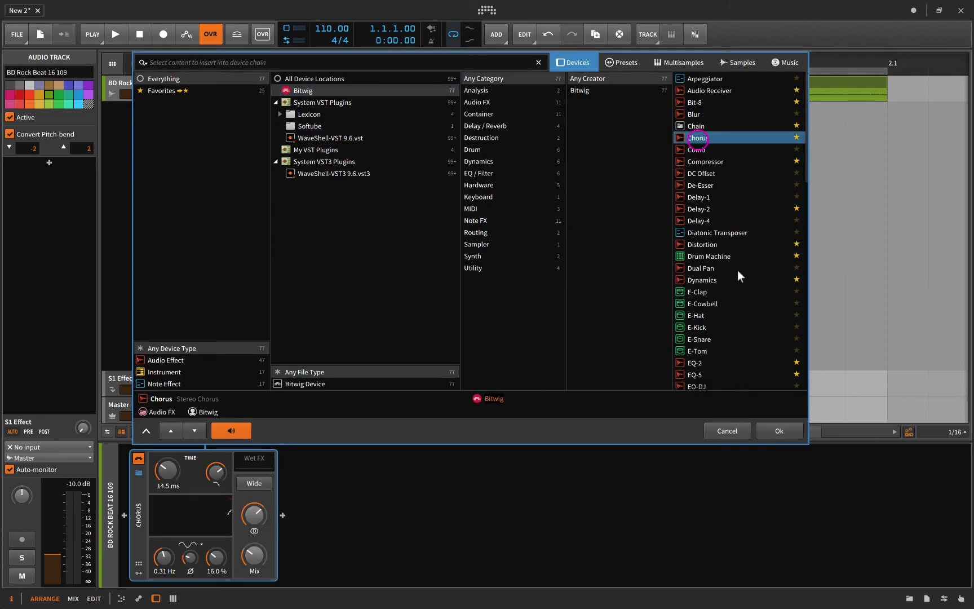
left_click(780, 432)
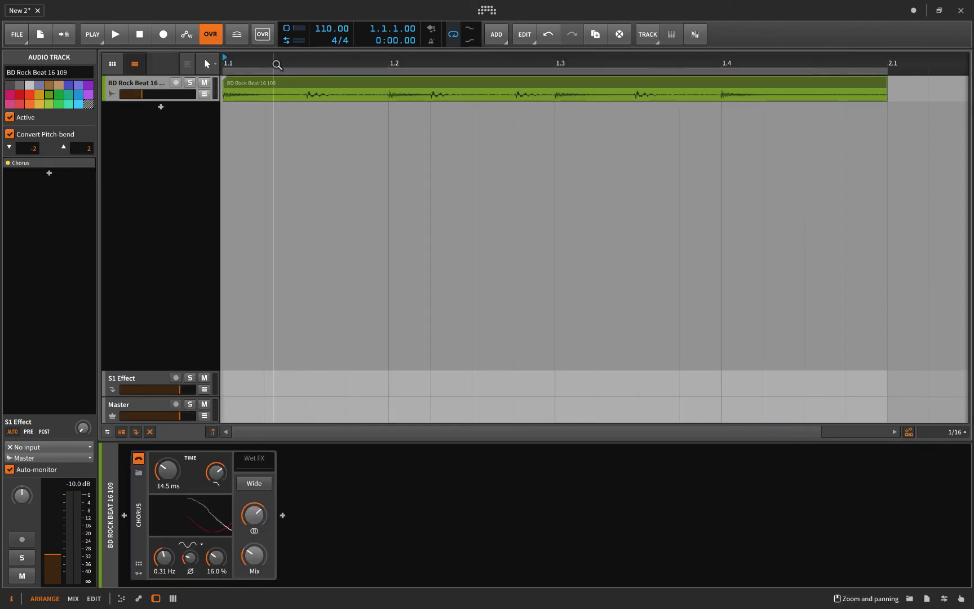
left_click(276, 84)
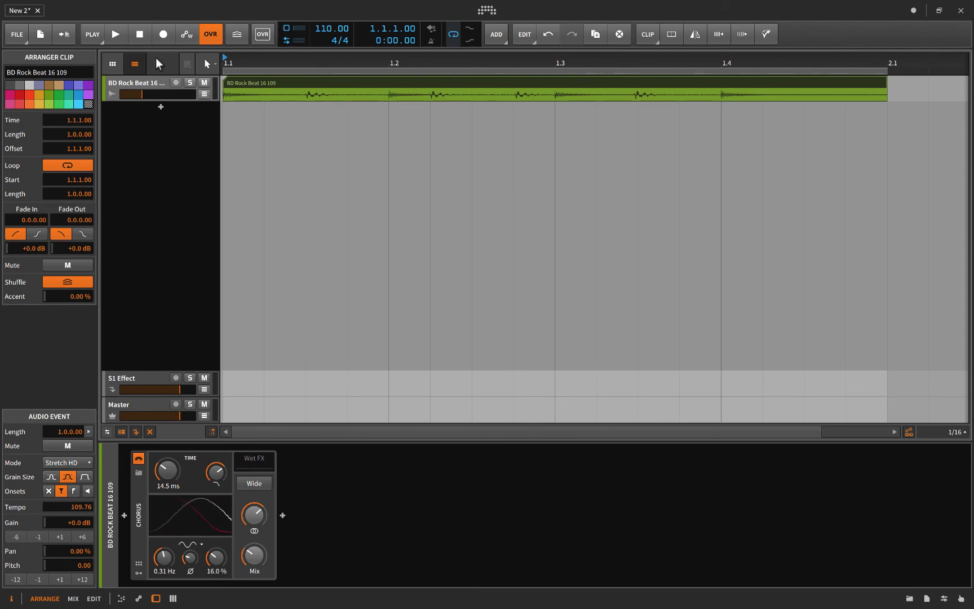
Check the Custom source choices for bouncing and slicing the BD Rock Beat clip to a multisample, and cancel.
right_click(248, 85)
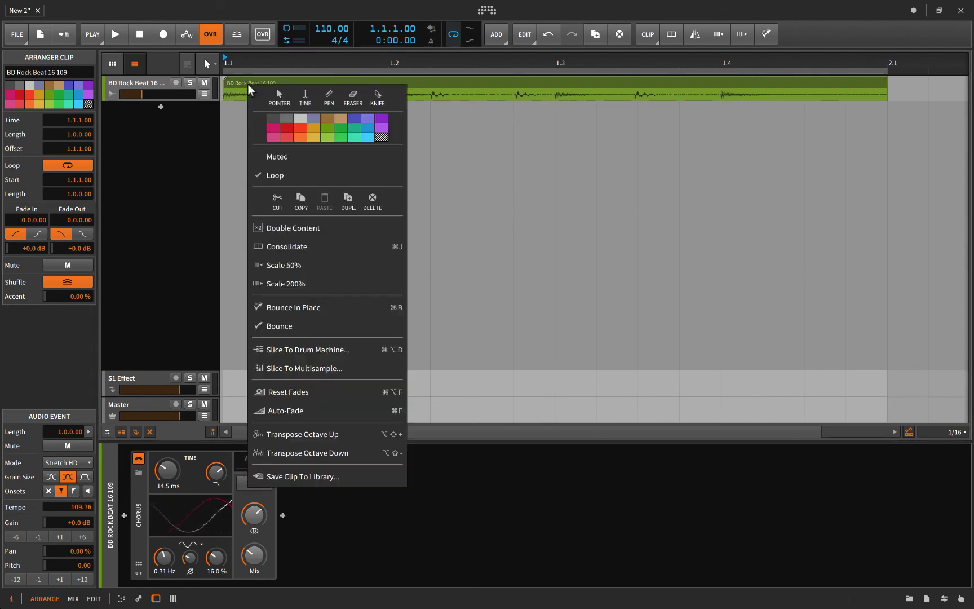
left_click(310, 367)
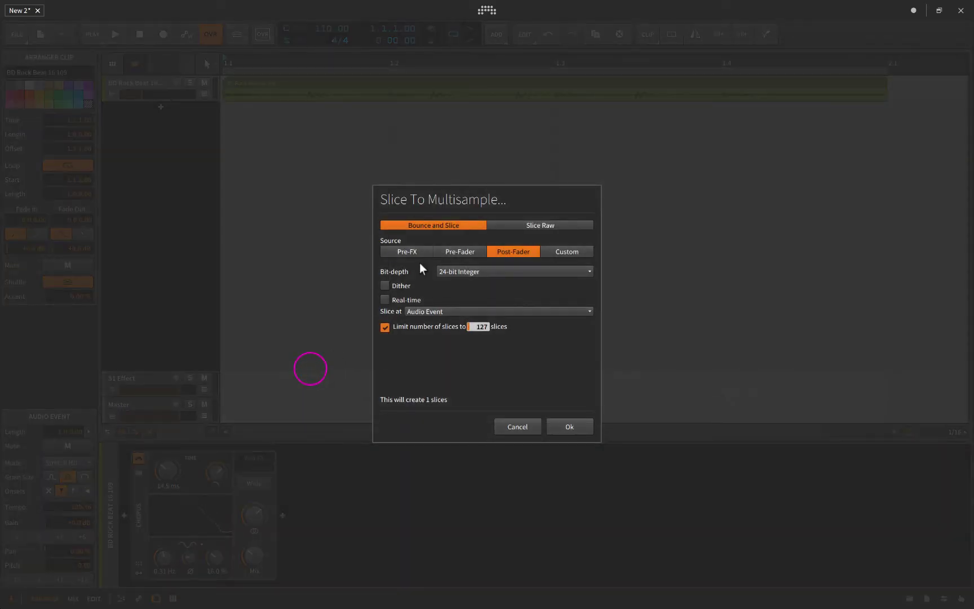
left_click(554, 251)
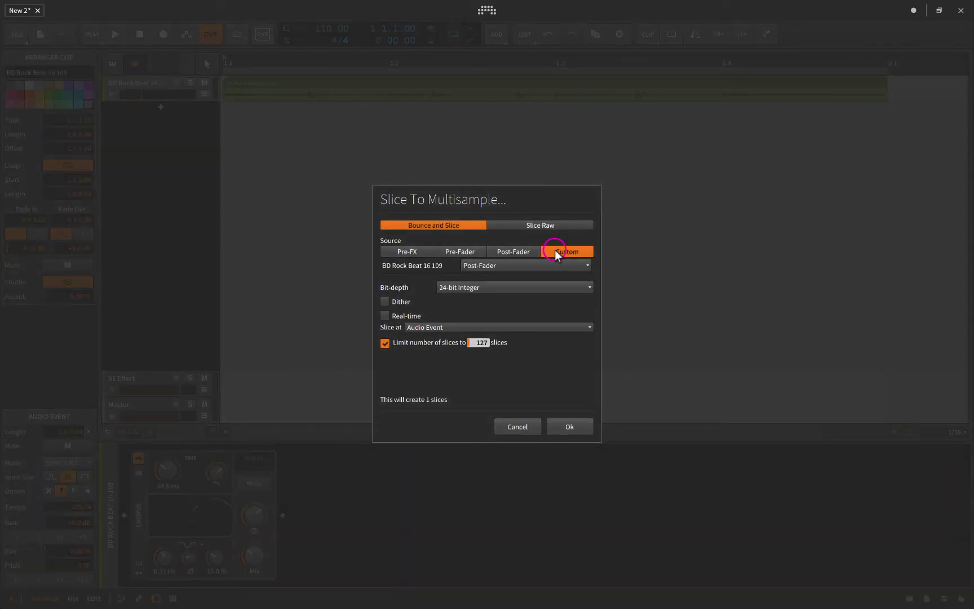
left_click(486, 264)
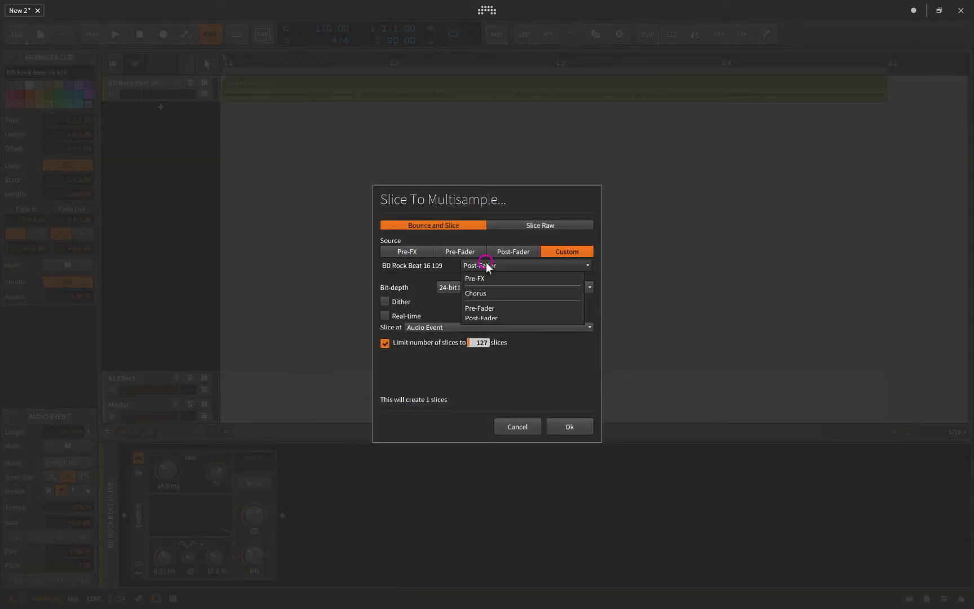
left_click(444, 267)
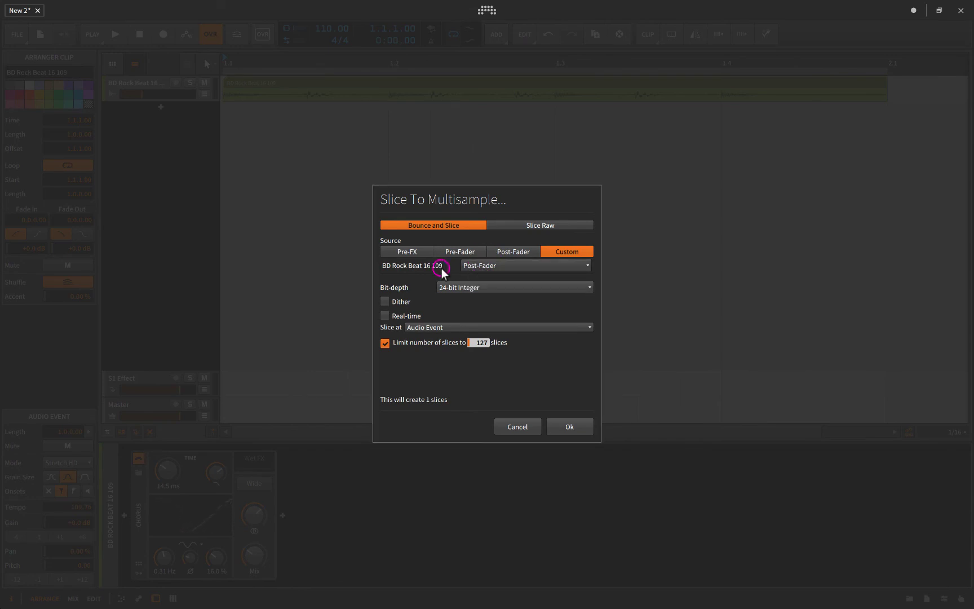
left_click(495, 265)
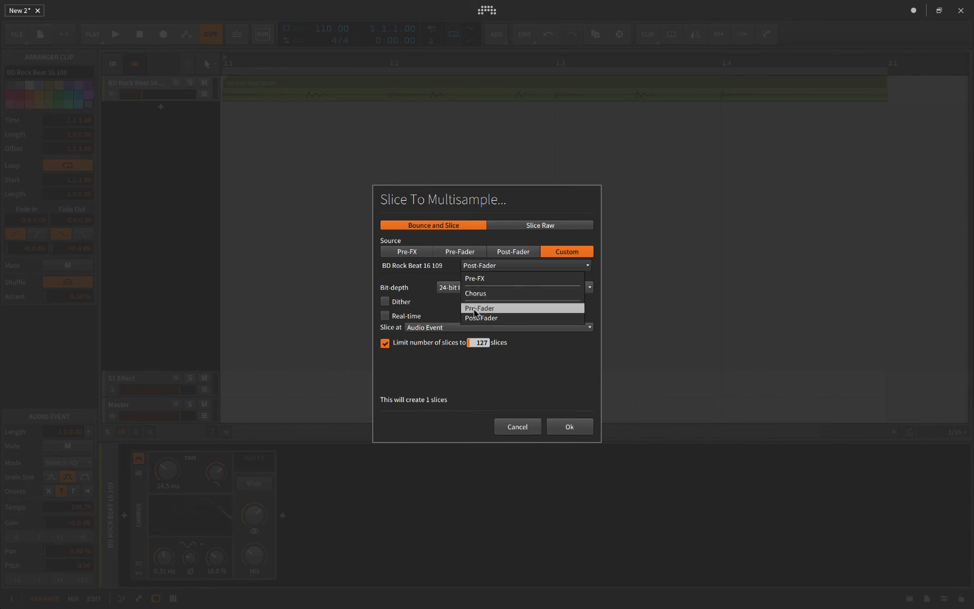
left_click(514, 425)
left_click(517, 426)
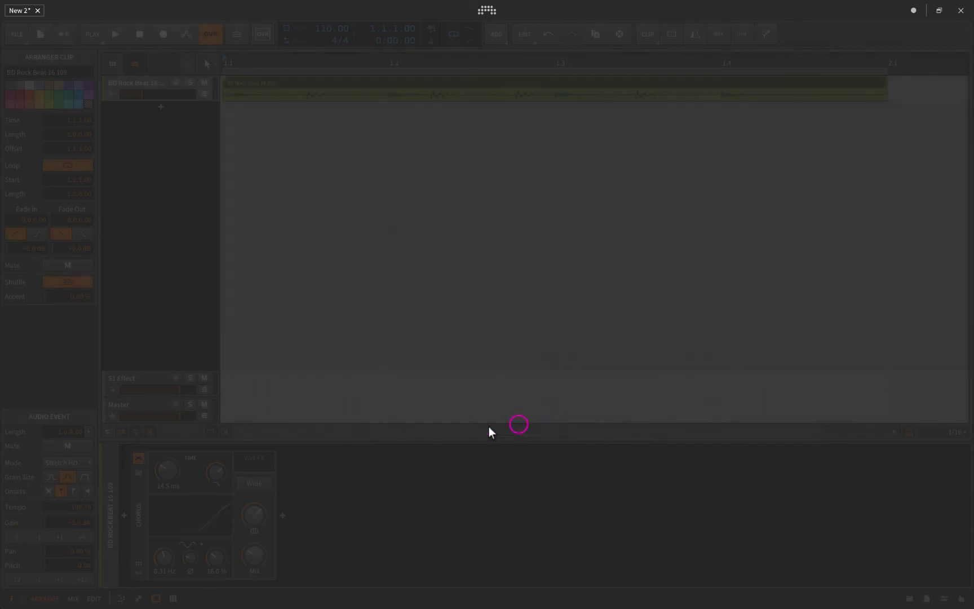
Duplicate the Chorus device three times on the BD Rock Beat track.
left_click(139, 522)
key("ctrl+d")
key("ctrl+d")
key("ctrl+d")
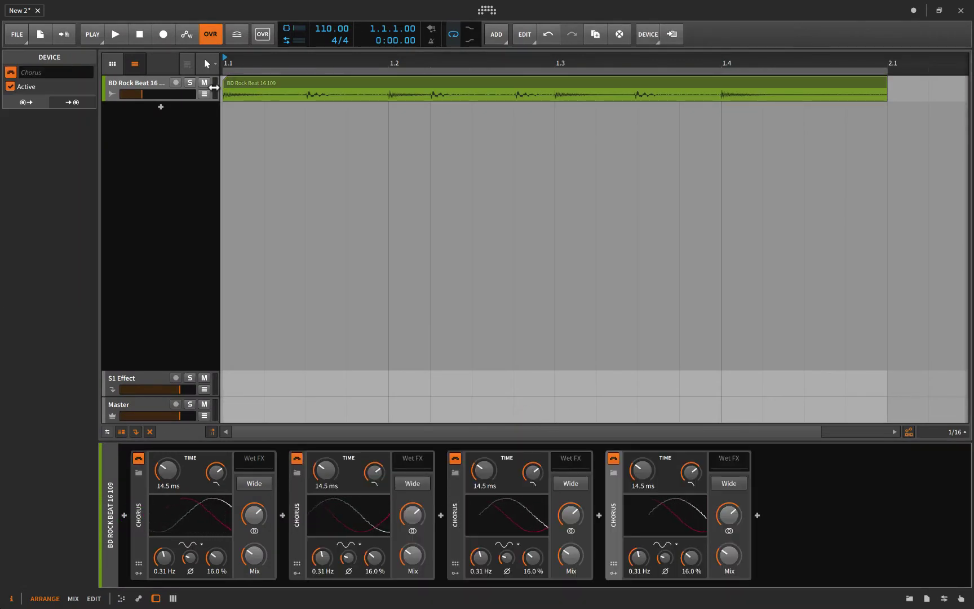
right_click(252, 84)
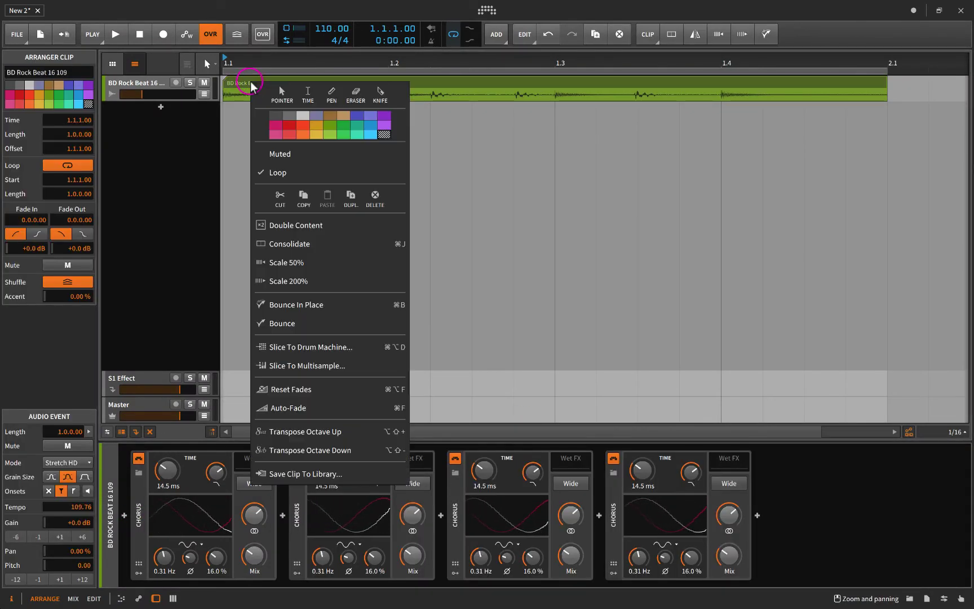
left_click(332, 324)
left_click(533, 427)
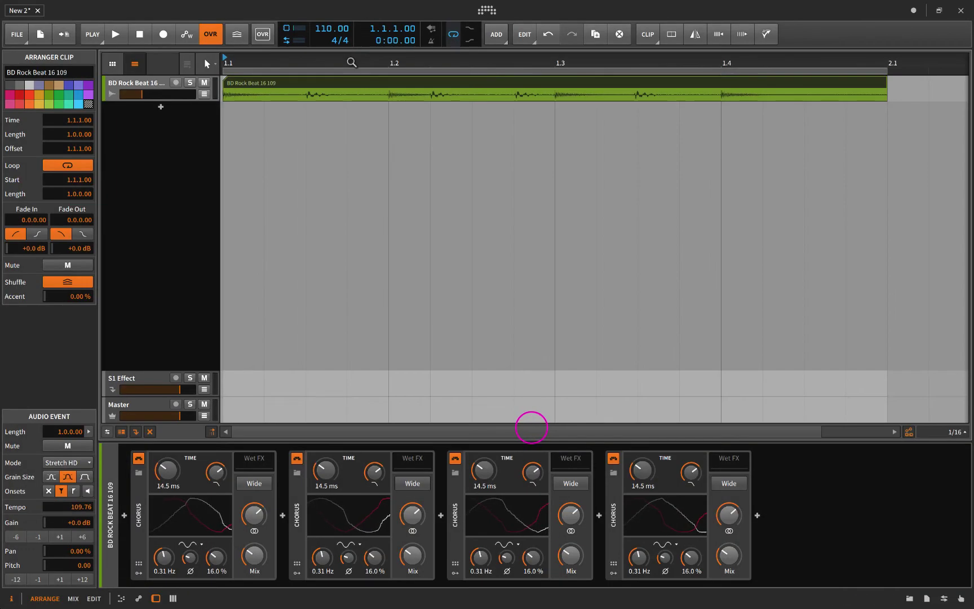
Start slicing the clip to a multisample and examine the Custom source choices with the duplicated Chorus devices.
right_click(345, 90)
left_click(387, 371)
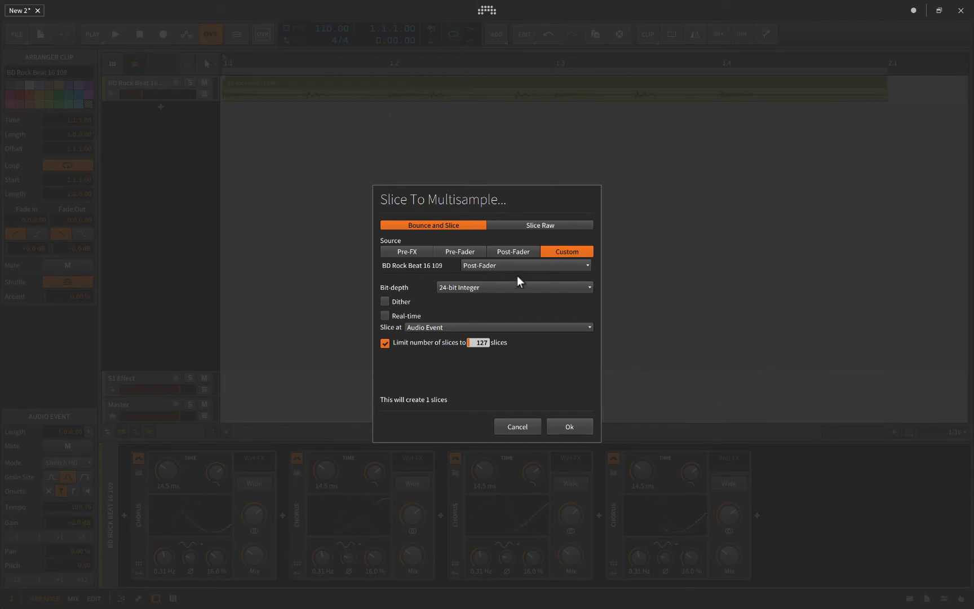
left_click(513, 266)
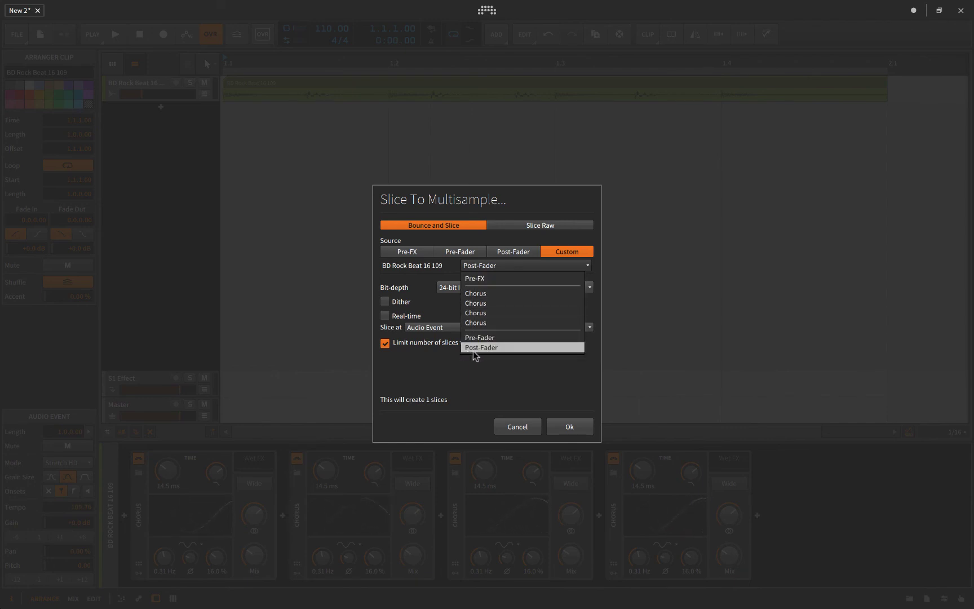
left_click(451, 380)
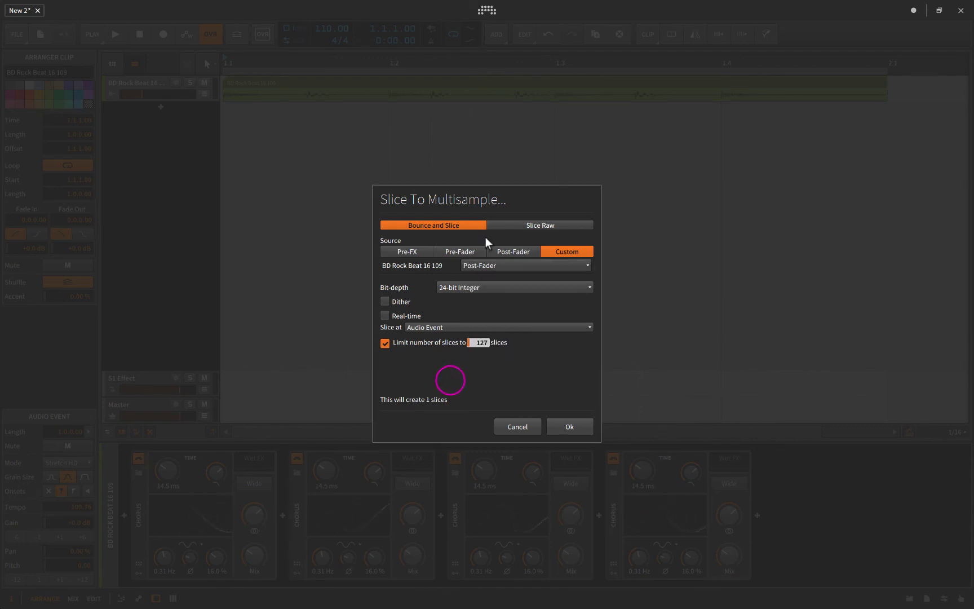
Try the 16-bit Integer bit-depth and the Dither option for the multisample, and set the bit-depth back to 24-bit Integer.
left_click(440, 287)
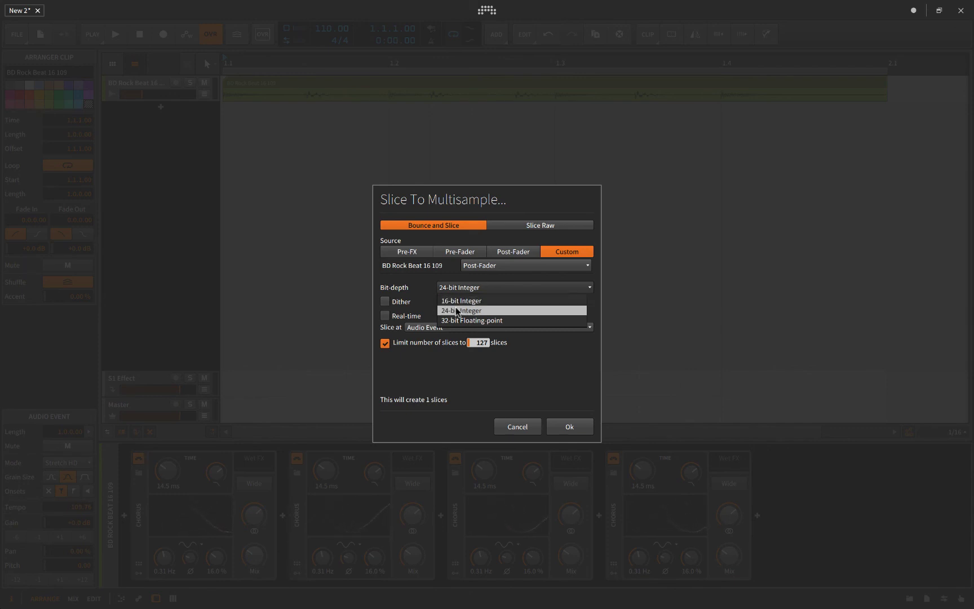
left_click(467, 367)
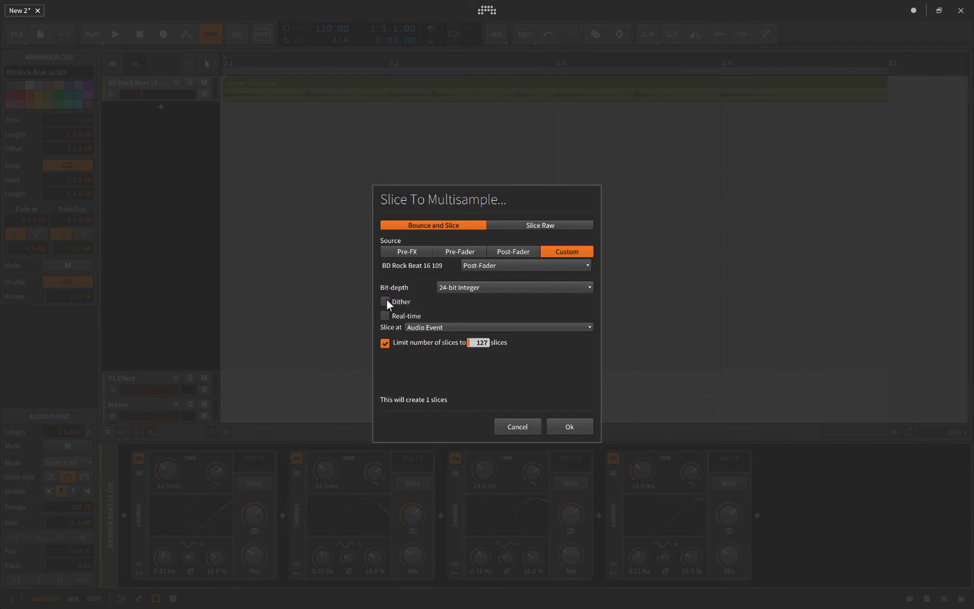
left_click(434, 289)
left_click(444, 301)
left_click(384, 301)
left_click(443, 287)
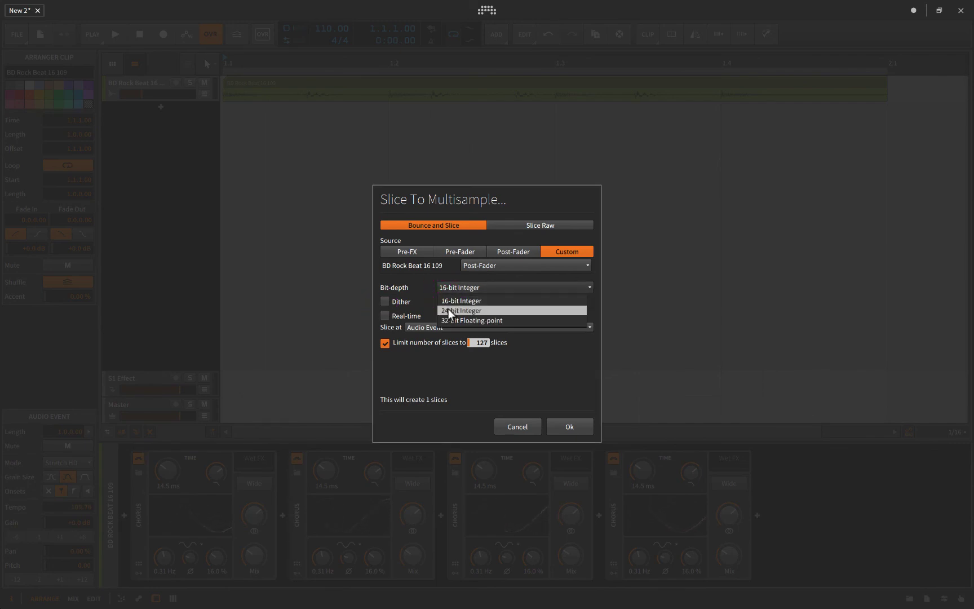
left_click(448, 308)
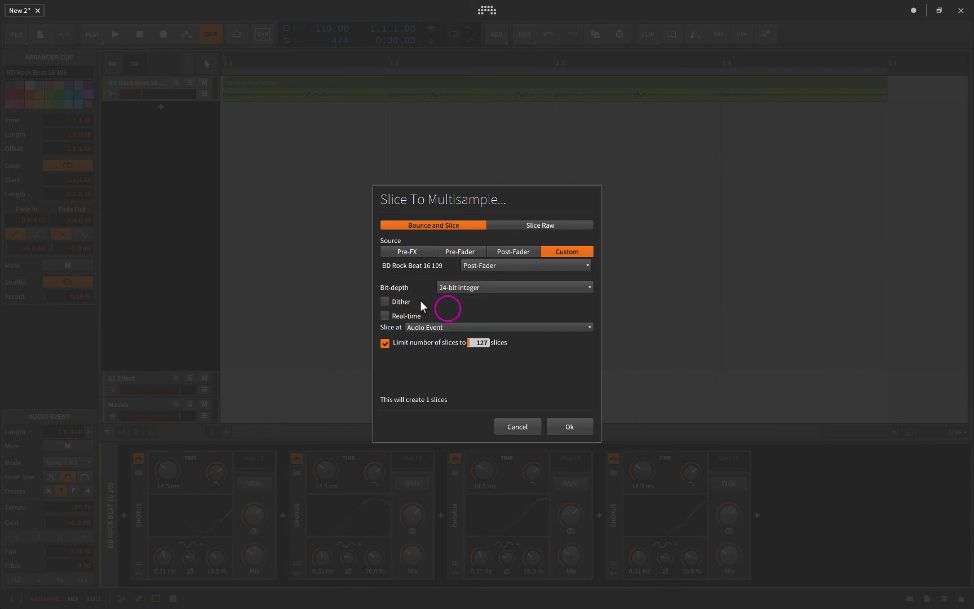
Try the Real-time option and the slice number limit, and cancel slicing to the multisample.
left_click(387, 317)
left_click(384, 316)
left_click(386, 344)
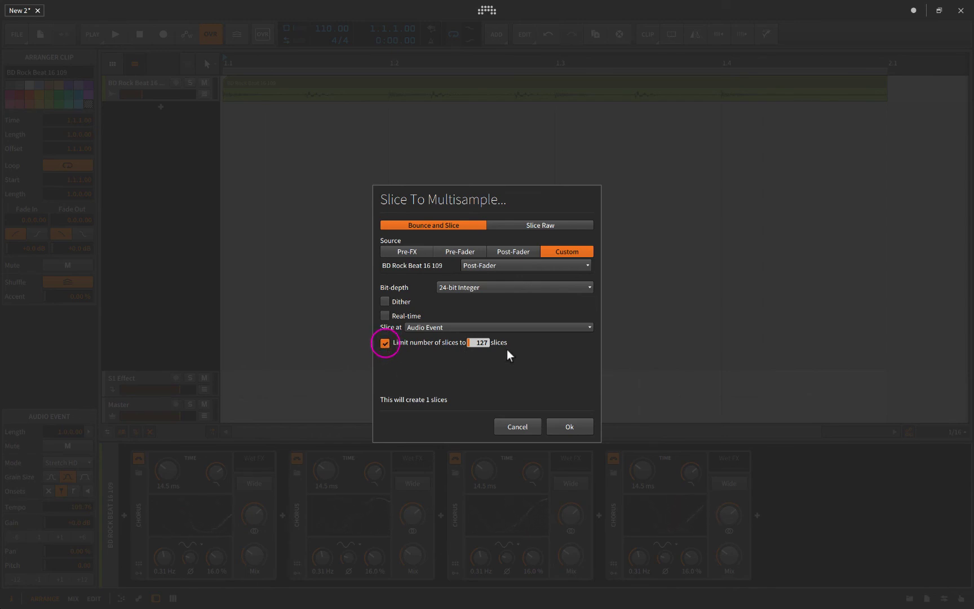
left_click(517, 427)
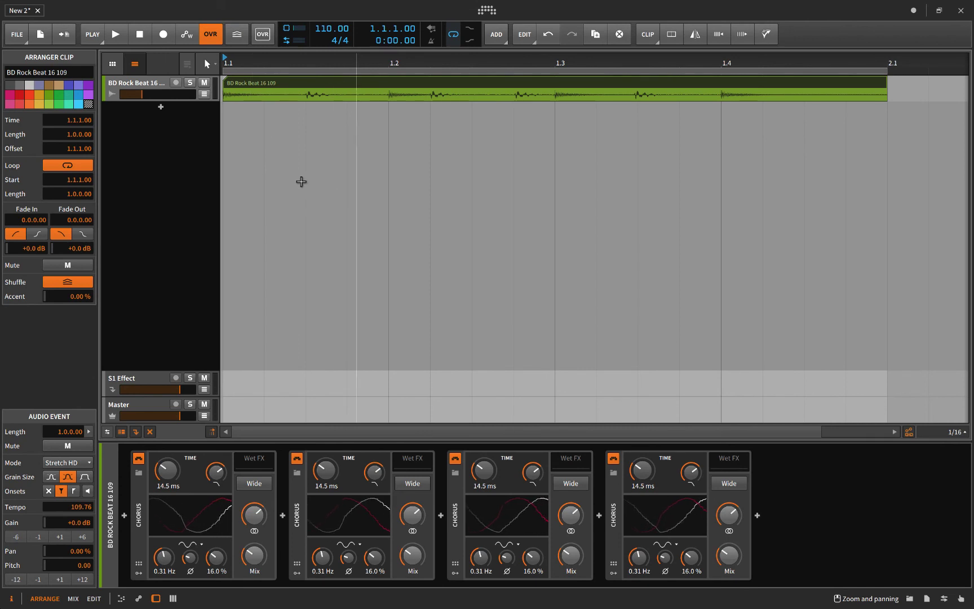